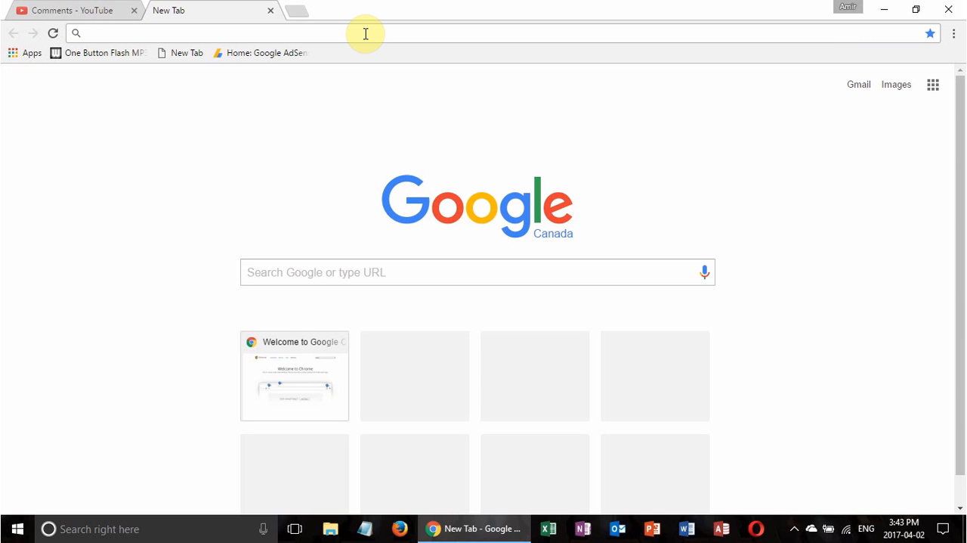
Open Google Drive at drive.google.com and create a new blank Google Form
{"action": "type", "text": "drive"}
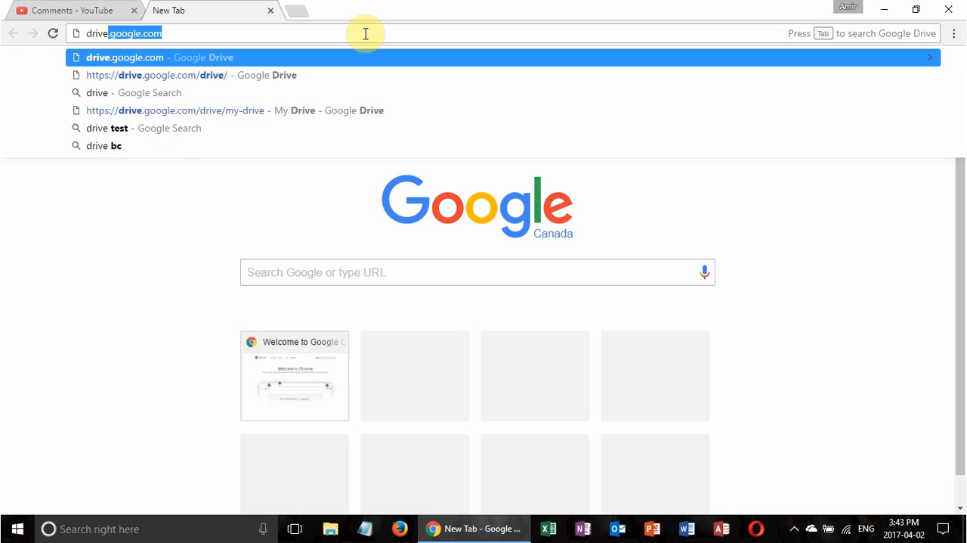
{"action": "key", "text": "Return"}
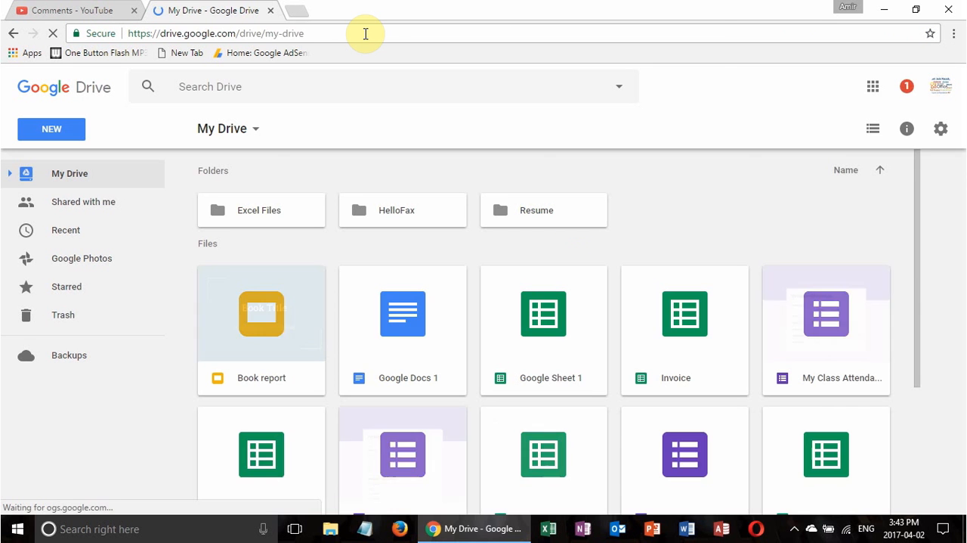
{"action": "left_click", "coordinate": [254, 130]}
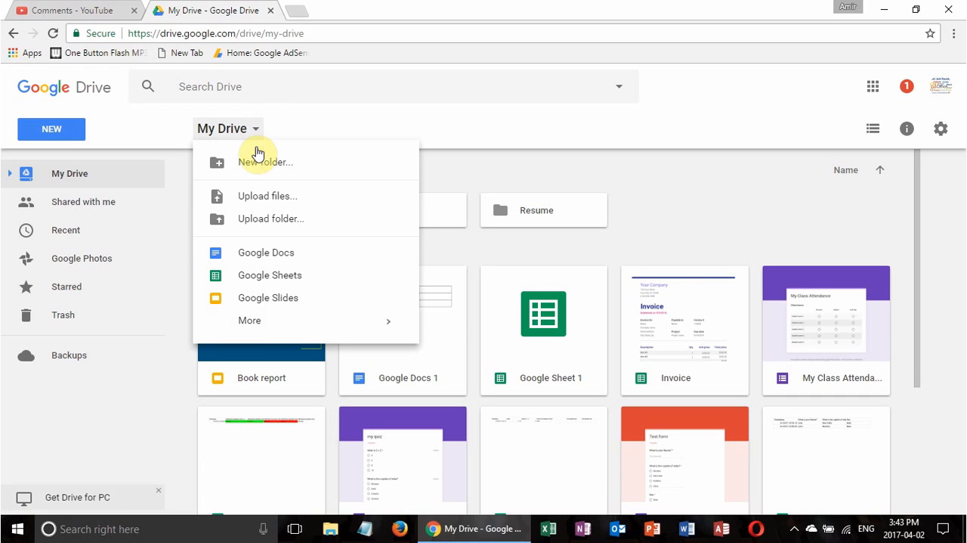
{"action": "mouse_move", "coordinate": [257, 324]}
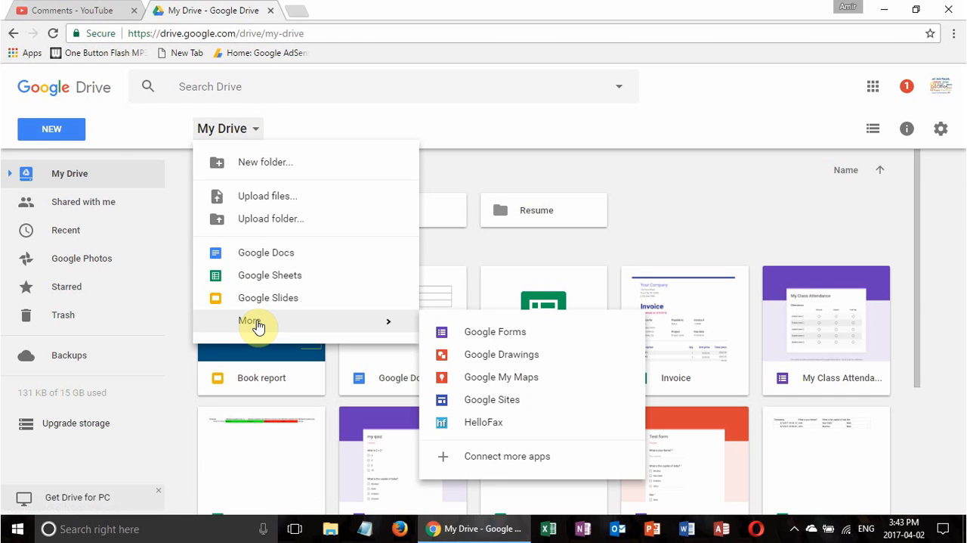
{"action": "left_click", "coordinate": [63, 138]}
{"action": "mouse_move", "coordinate": [139, 330]}
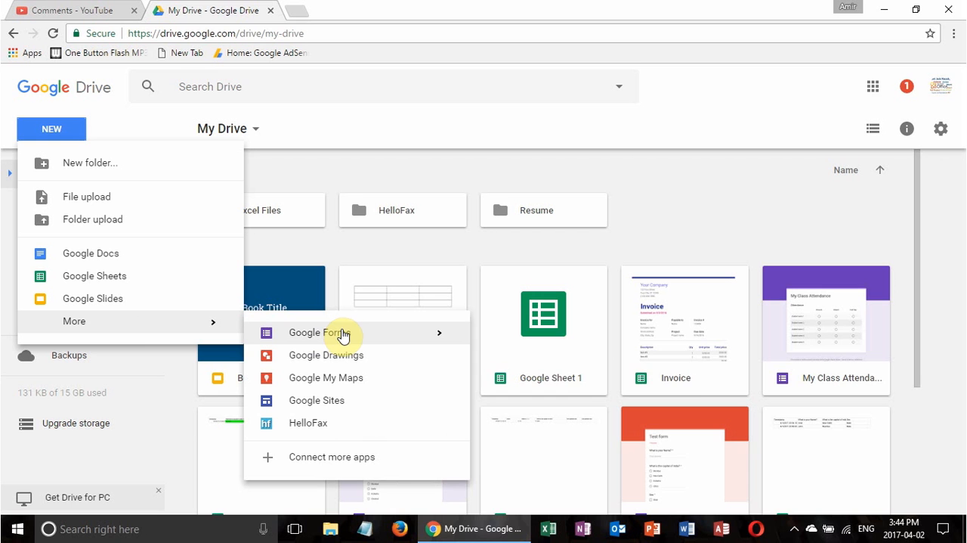
{"action": "mouse_move", "coordinate": [443, 340]}
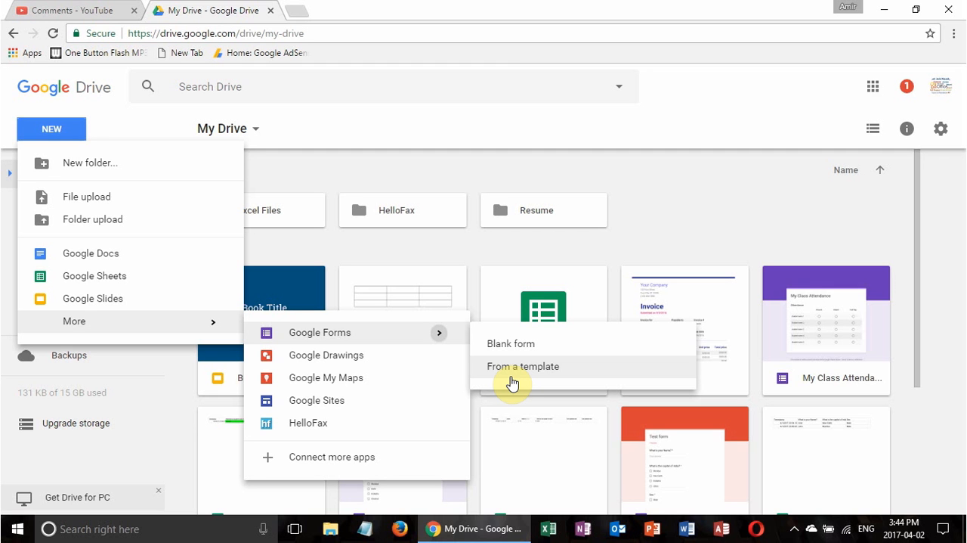
{"action": "left_click", "coordinate": [320, 344]}
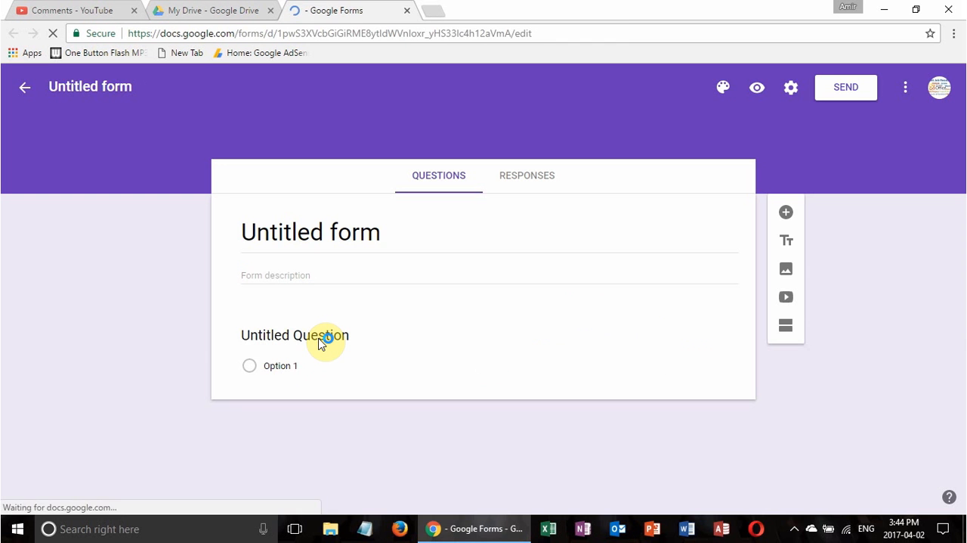
Name the untitled form "My new form" and apply the same name as its title
{"action": "left_click", "coordinate": [135, 88]}
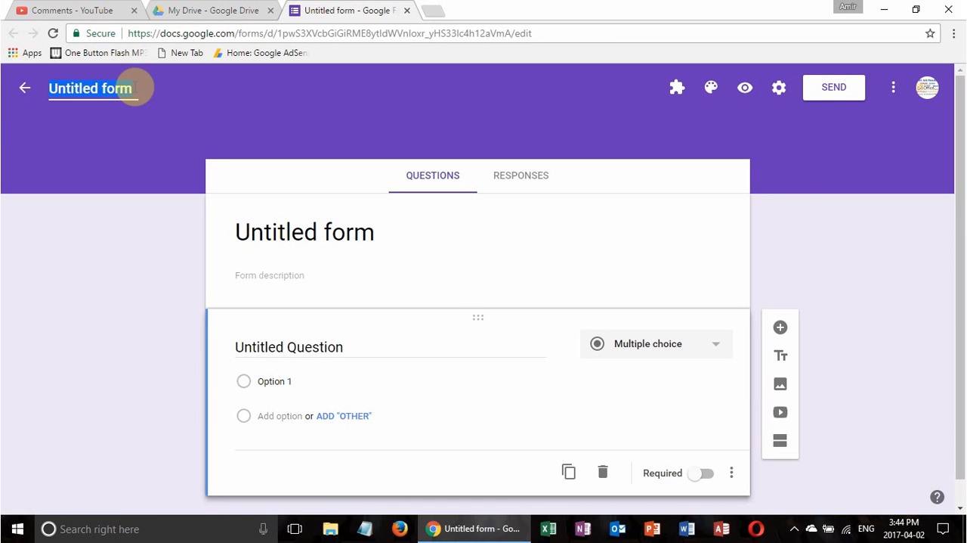
{"action": "type", "text": "My new fo"}
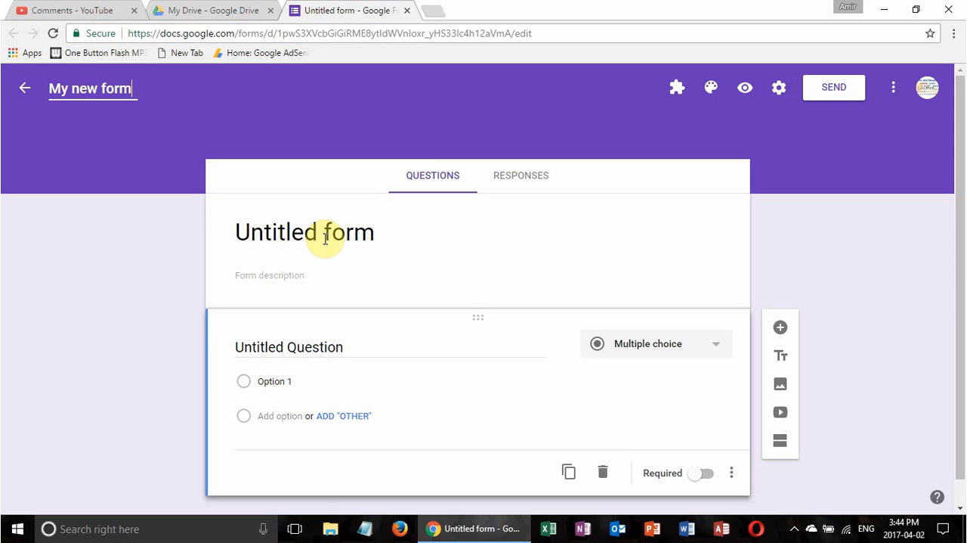
{"action": "left_click", "coordinate": [337, 276]}
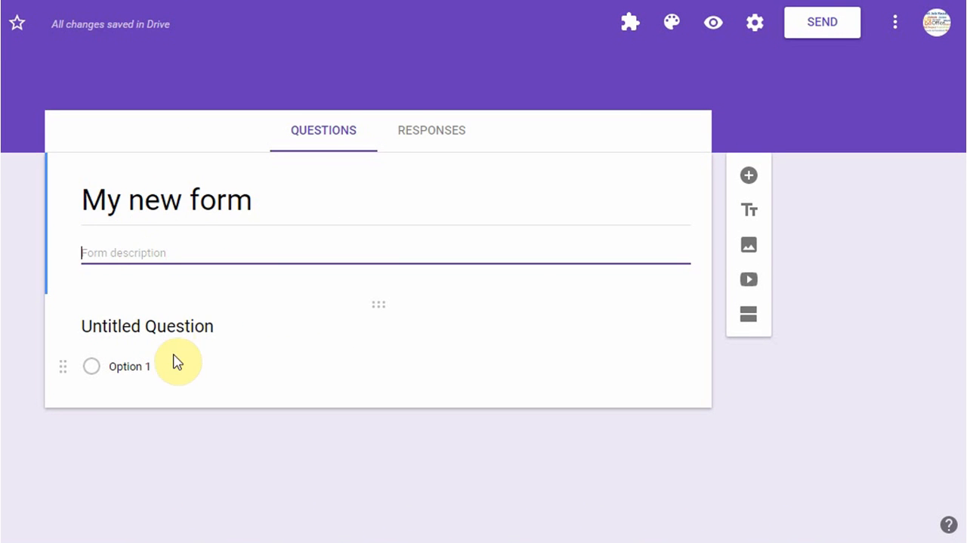
Title the first question "what is your name?" and make it a required question
{"action": "left_click", "coordinate": [180, 328]}
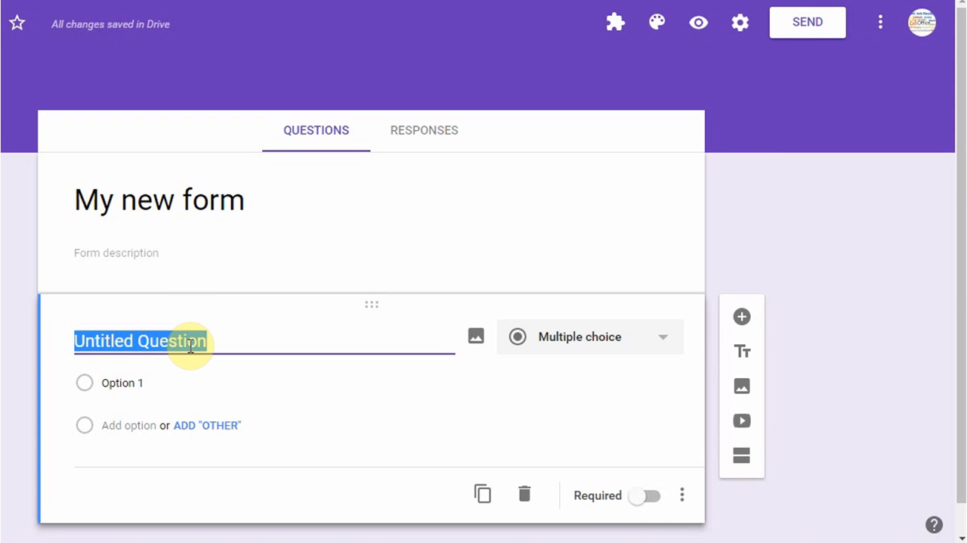
{"action": "type", "text": "what is your name"}
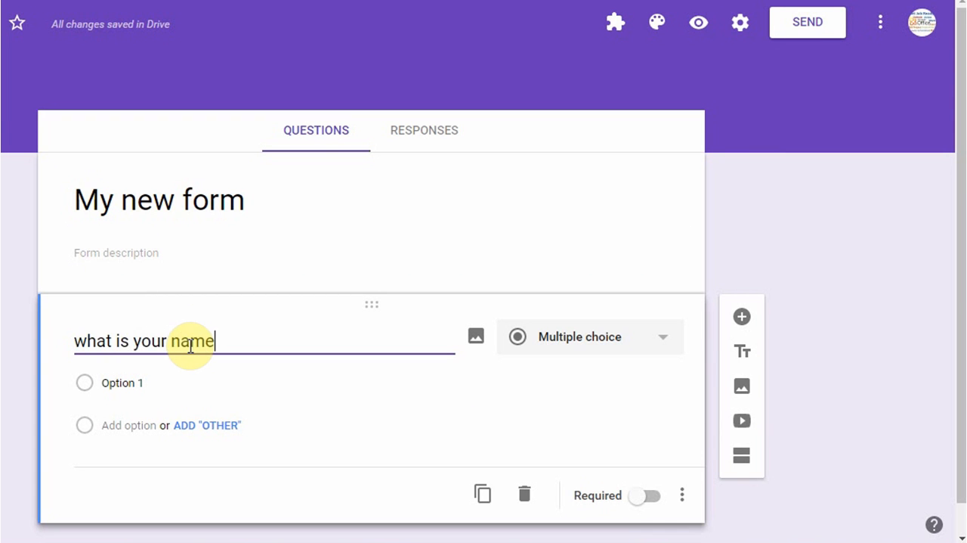
{"action": "type", "text": "?"}
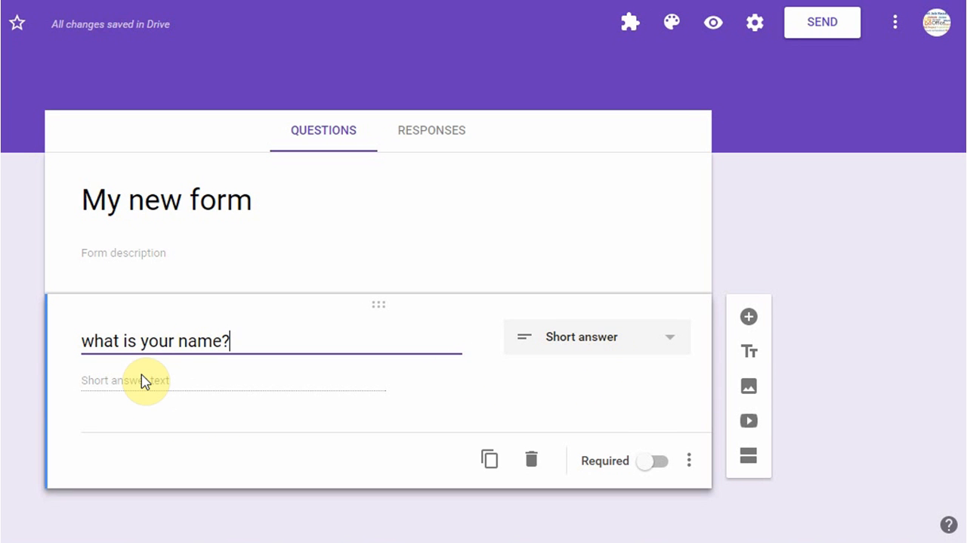
{"action": "left_click", "coordinate": [671, 346]}
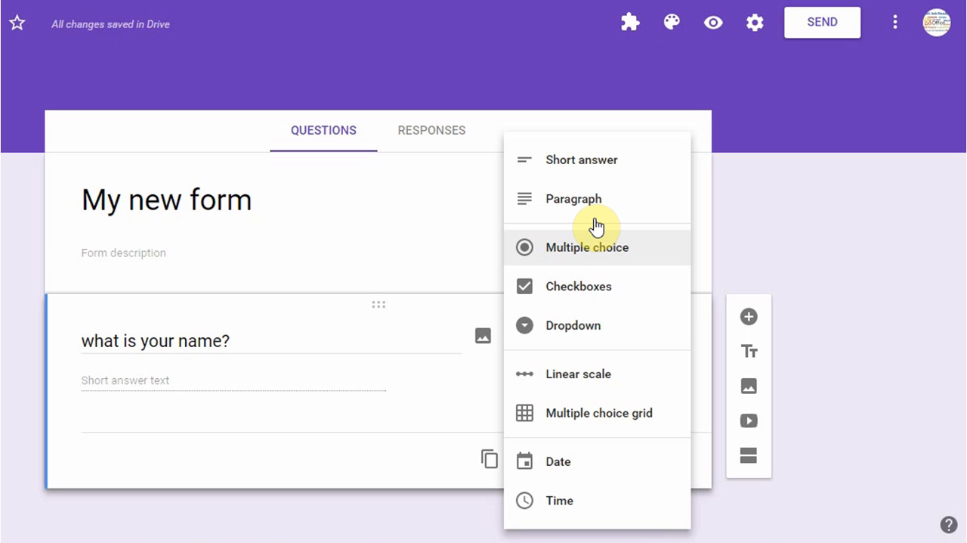
{"action": "left_click", "coordinate": [428, 395]}
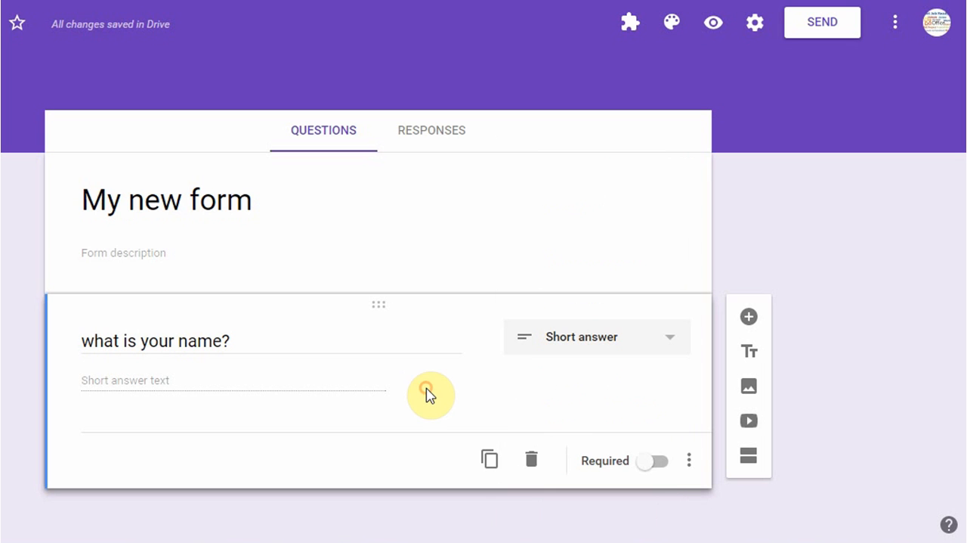
{"action": "left_click", "coordinate": [658, 463]}
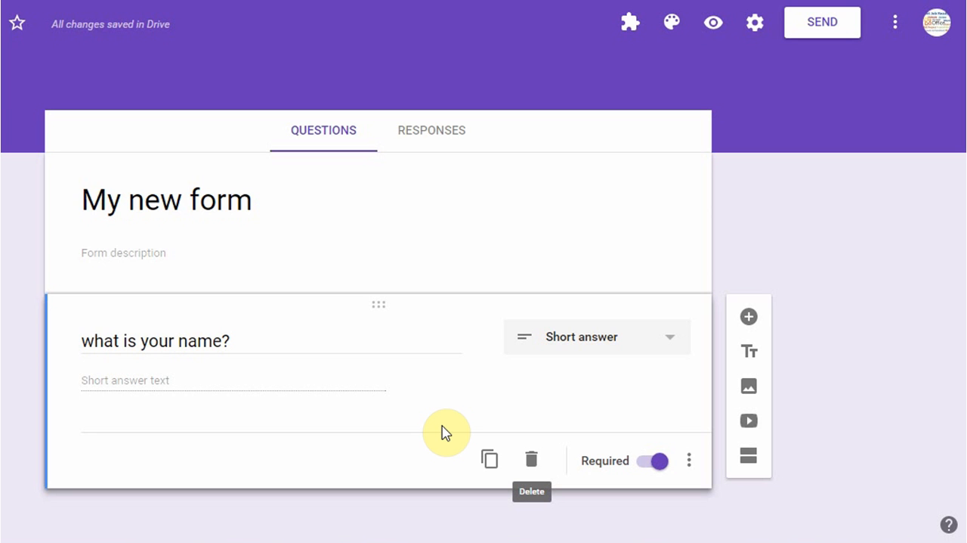
Add a second question to the form titled "What is your age group?"
{"action": "left_click", "coordinate": [750, 321]}
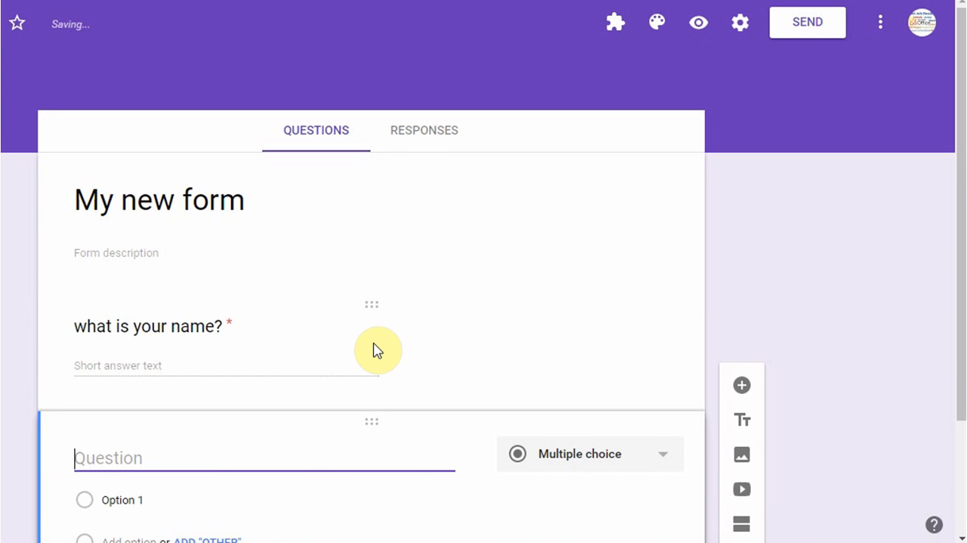
{"action": "type", "text": "What is your age"}
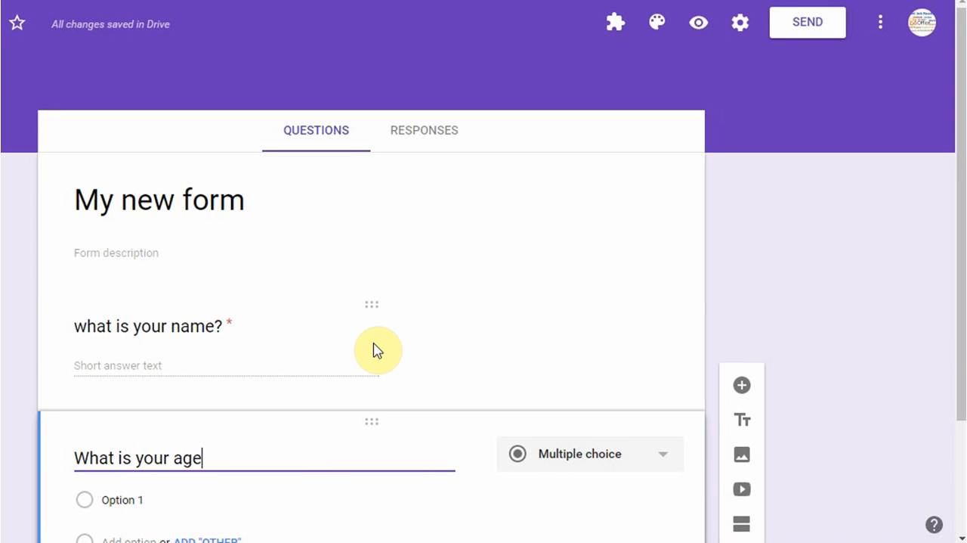
{"action": "type", "text": " group?"}
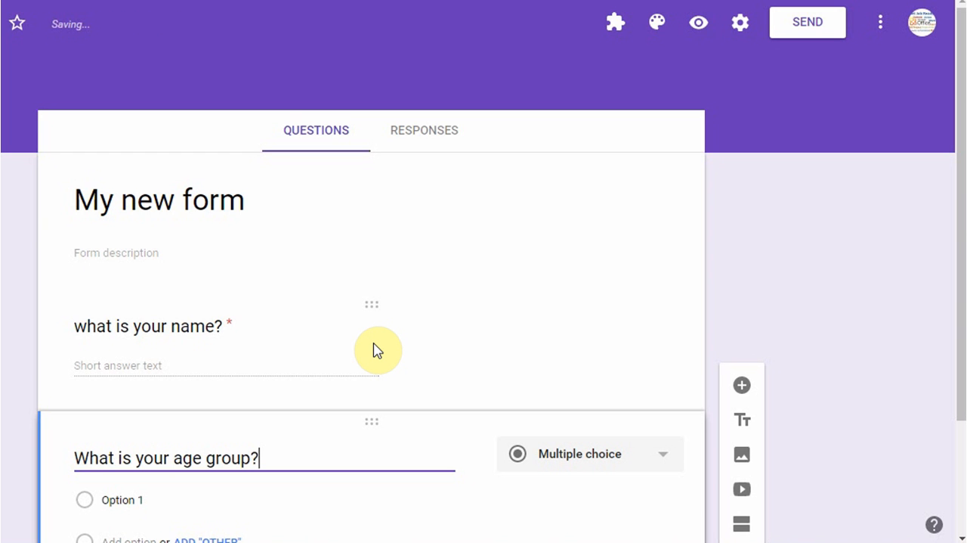
Give the age group question the answer options "12 - 14", "15 - 18" and "19 - 23"
{"action": "left_click_drag", "start_coordinate": [959, 209], "coordinate": [961, 349]}
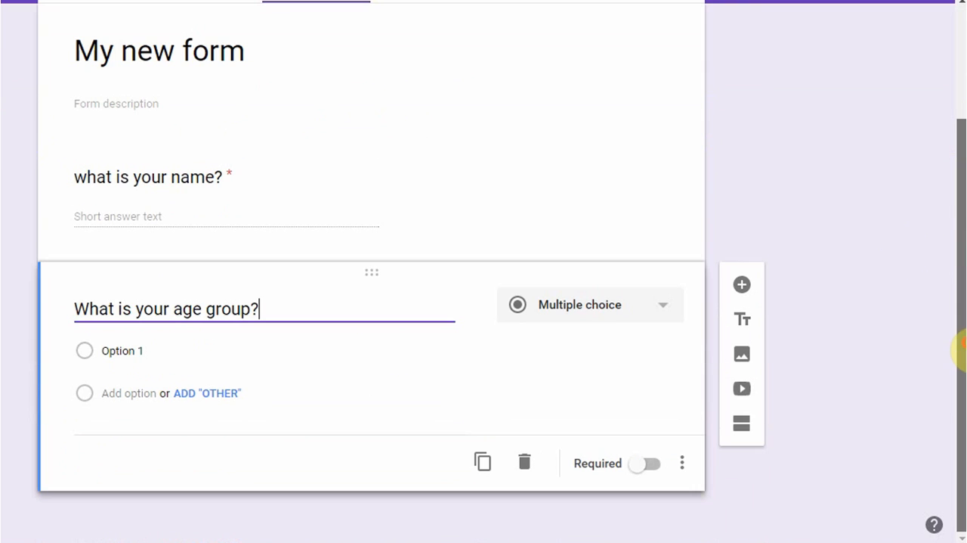
{"action": "left_click", "coordinate": [144, 353]}
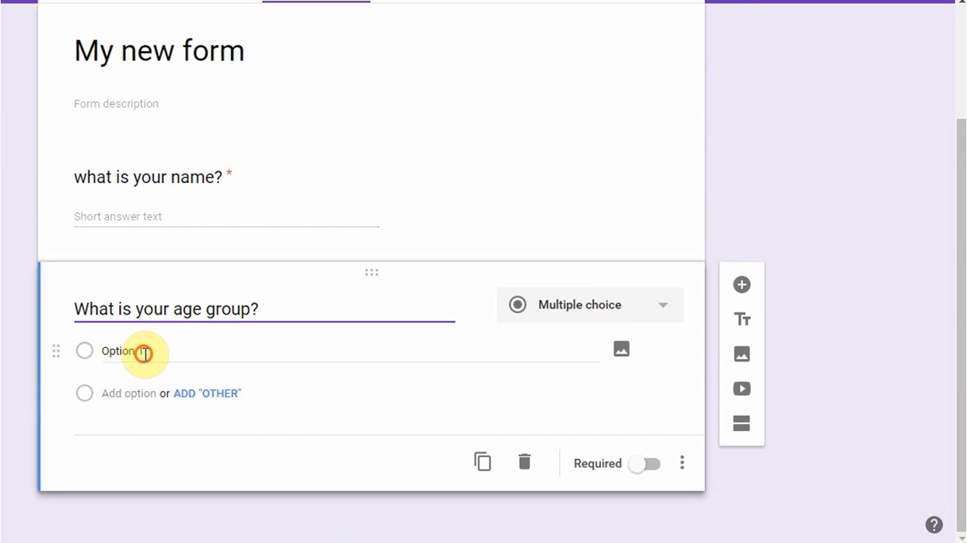
{"action": "type", "text": "12 - 14"}
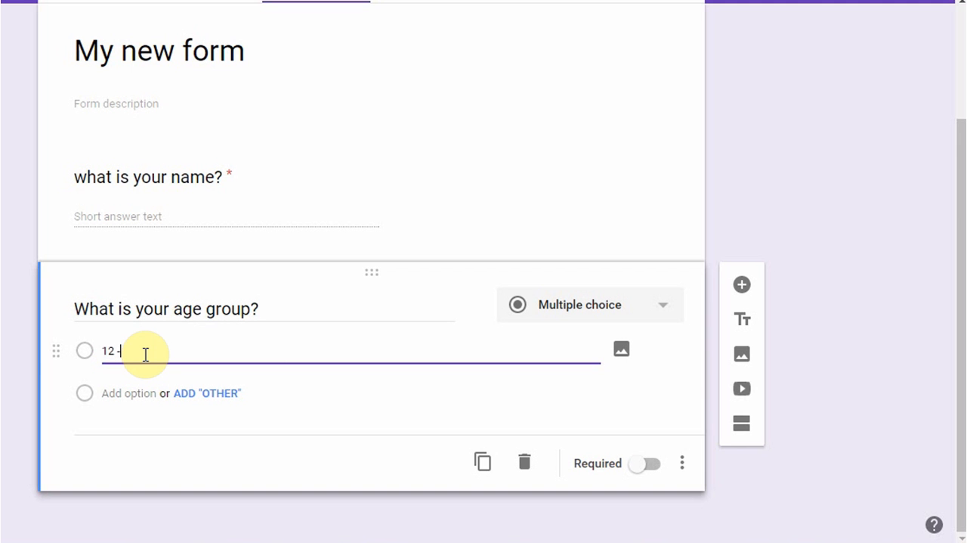
{"action": "left_click", "coordinate": [121, 393]}
{"action": "type", "text": "15"}
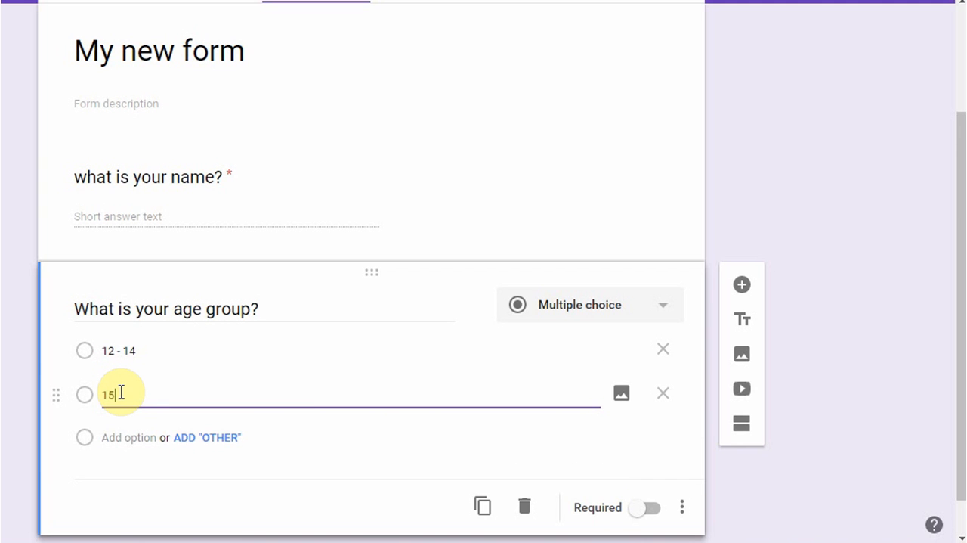
{"action": "type", "text": " - 18"}
{"action": "left_click", "coordinate": [114, 437]}
{"action": "type", "text": "1"}
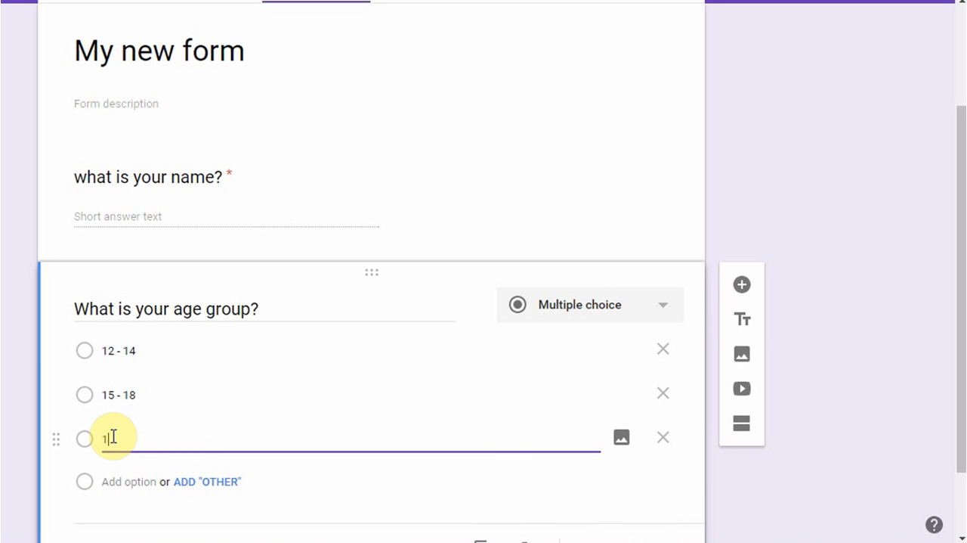
{"action": "type", "text": "9 - 23"}
Add an "Other" choice to the age group question and make the question required
{"action": "left_click", "coordinate": [218, 482]}
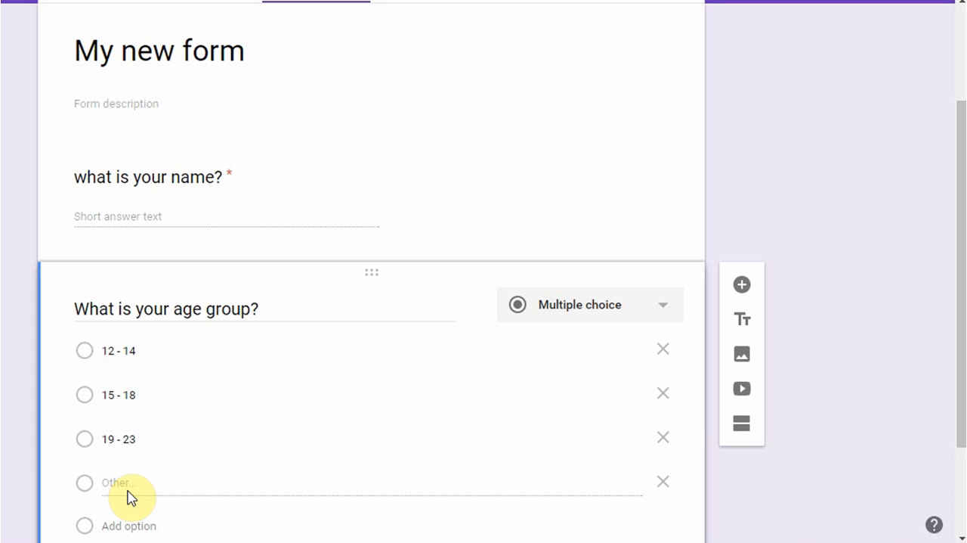
{"action": "left_click_drag", "start_coordinate": [960, 162], "coordinate": [962, 302]}
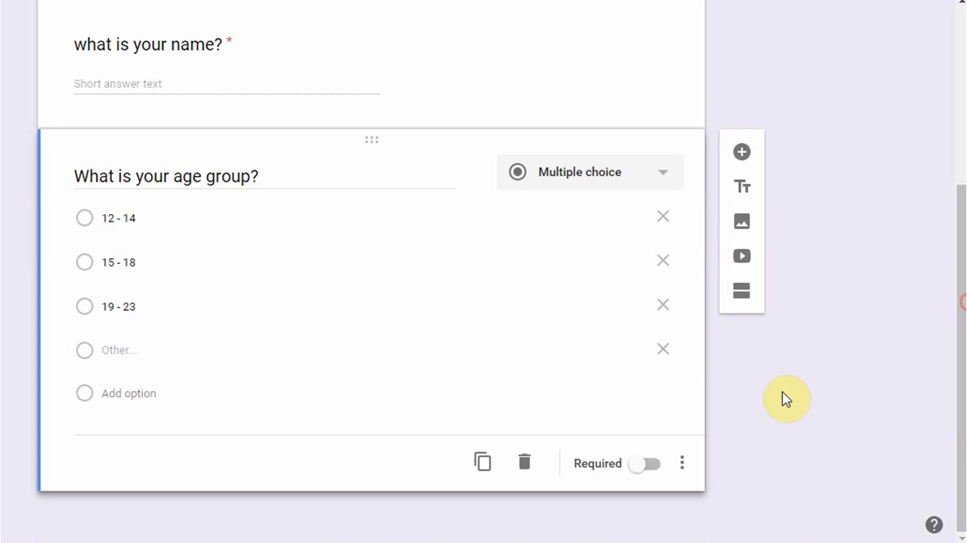
{"action": "left_click", "coordinate": [655, 466]}
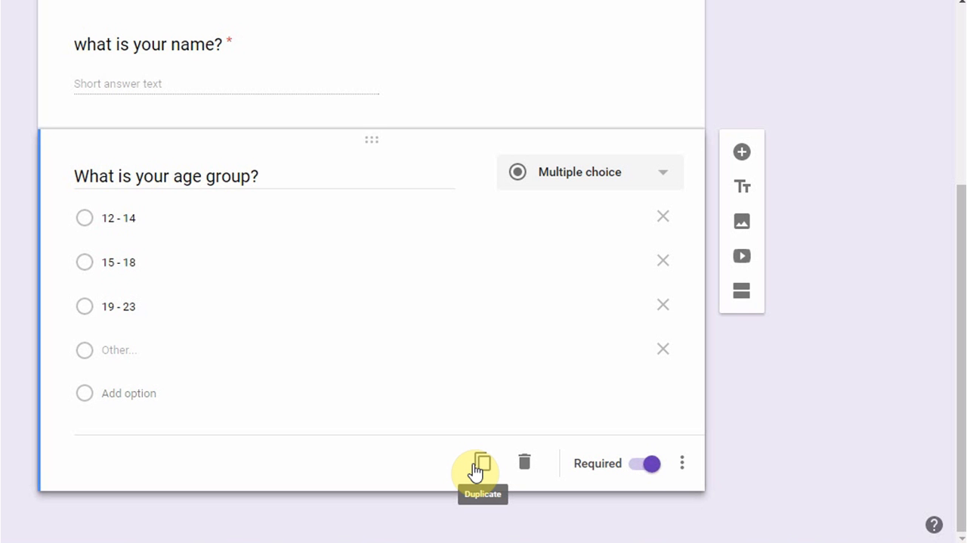
Add a third question below the age group question and title it "Sex"
{"action": "left_click", "coordinate": [743, 155]}
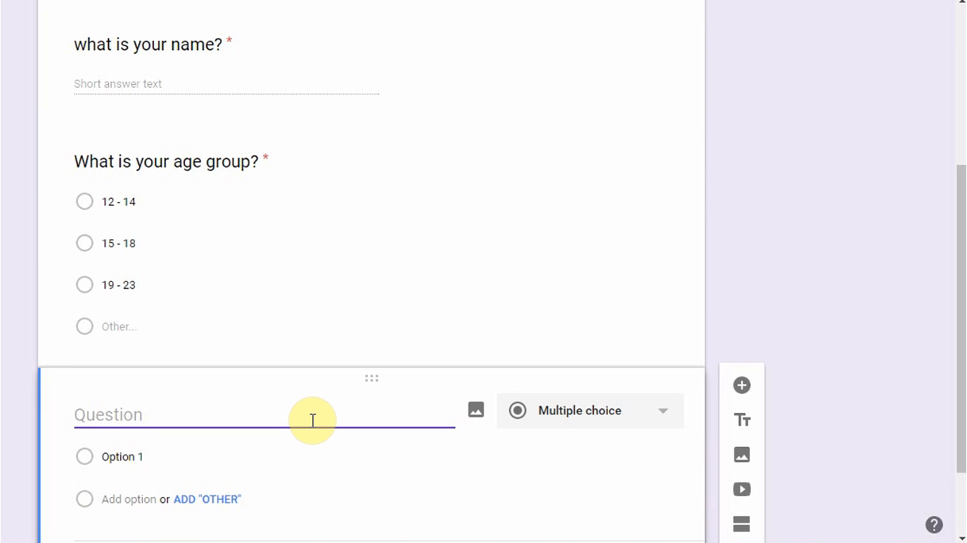
{"action": "type", "text": "Wa"}
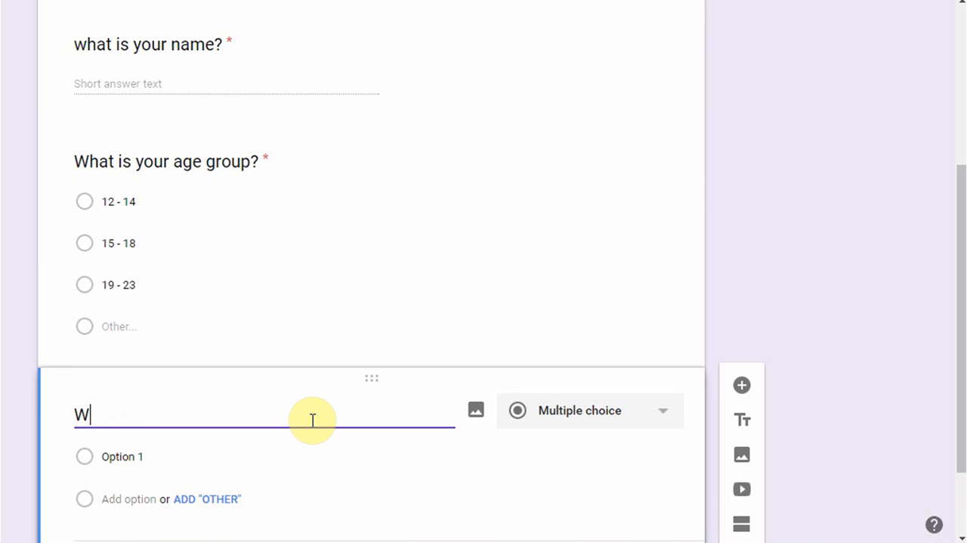
{"action": "key", "text": "BackSpace"}
{"action": "key", "text": "BackSpace"}
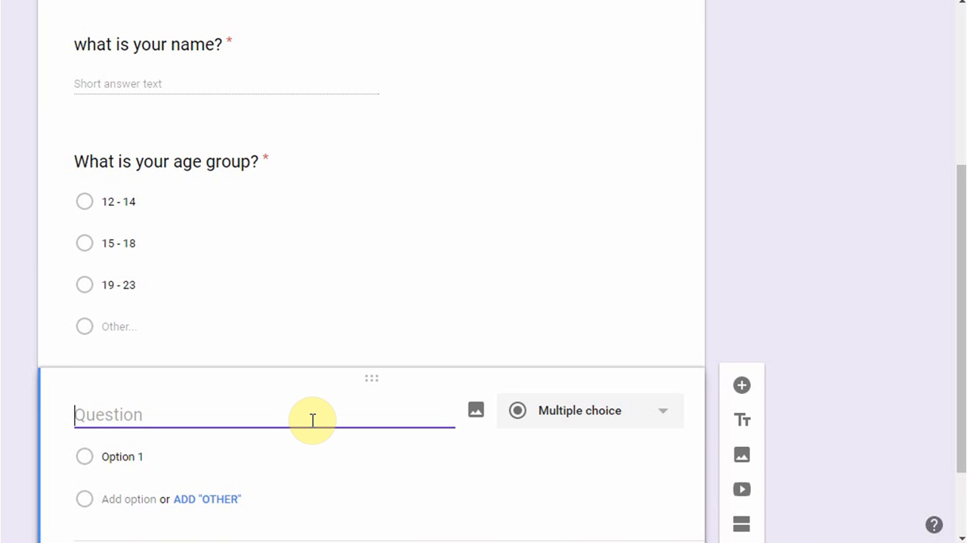
{"action": "left_click", "coordinate": [671, 425]}
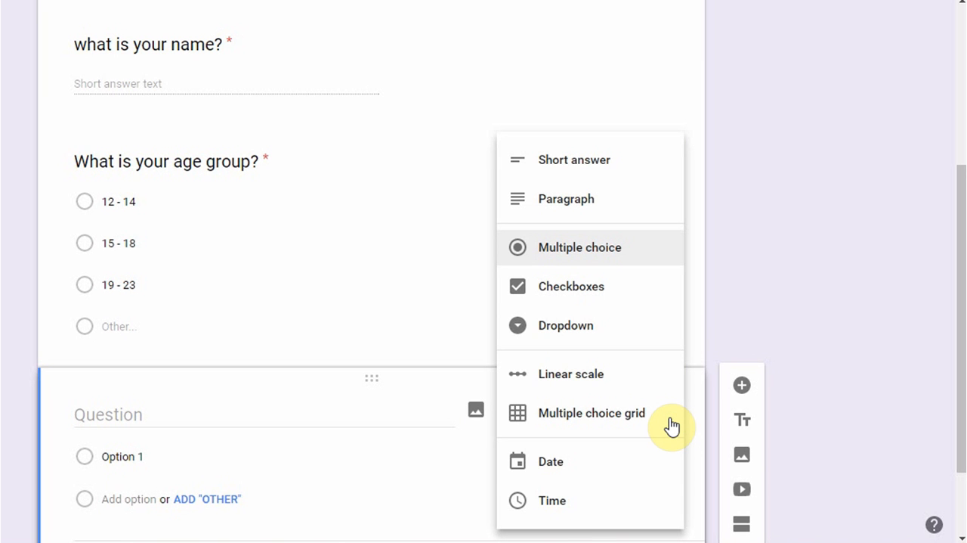
{"action": "left_click", "coordinate": [181, 415]}
{"action": "type", "text": "S"}
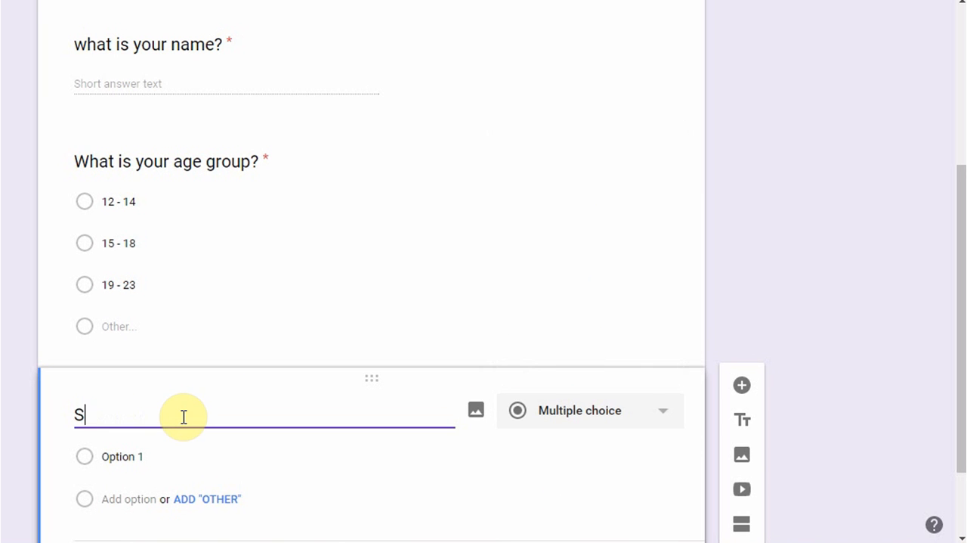
{"action": "type", "text": "ex"}
Change the "Sex" question's type to Checkboxes and name its first option "Male"
{"action": "left_click", "coordinate": [657, 420]}
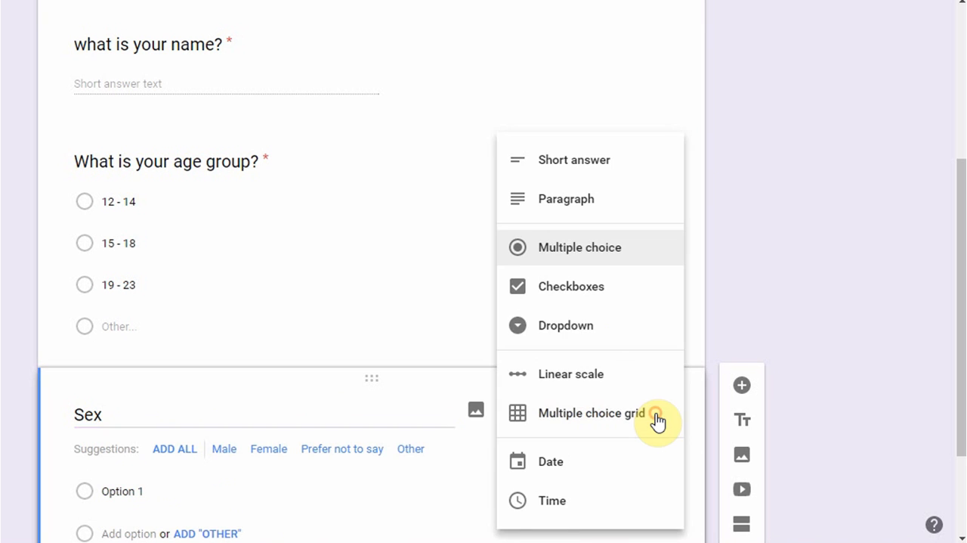
{"action": "left_click", "coordinate": [570, 287]}
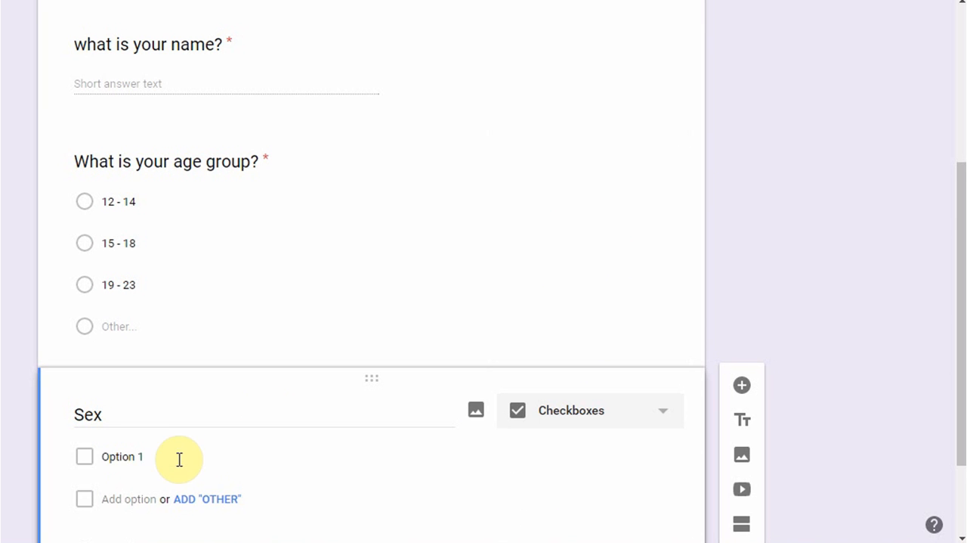
{"action": "left_click", "coordinate": [140, 459]}
{"action": "type", "text": "Male"}
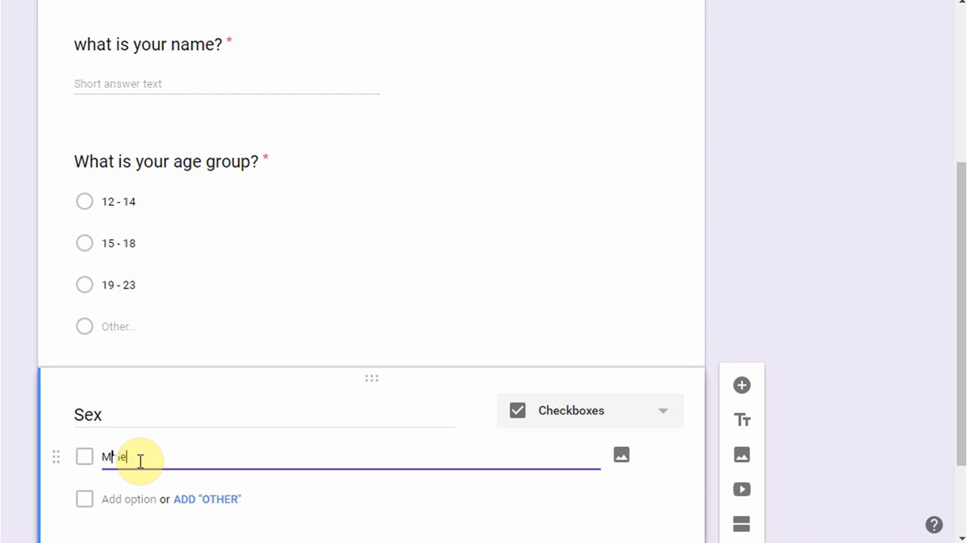
Add a second option named "Female" to the "Sex" question
{"action": "key", "text": "Tab"}
{"action": "left_click", "coordinate": [127, 498]}
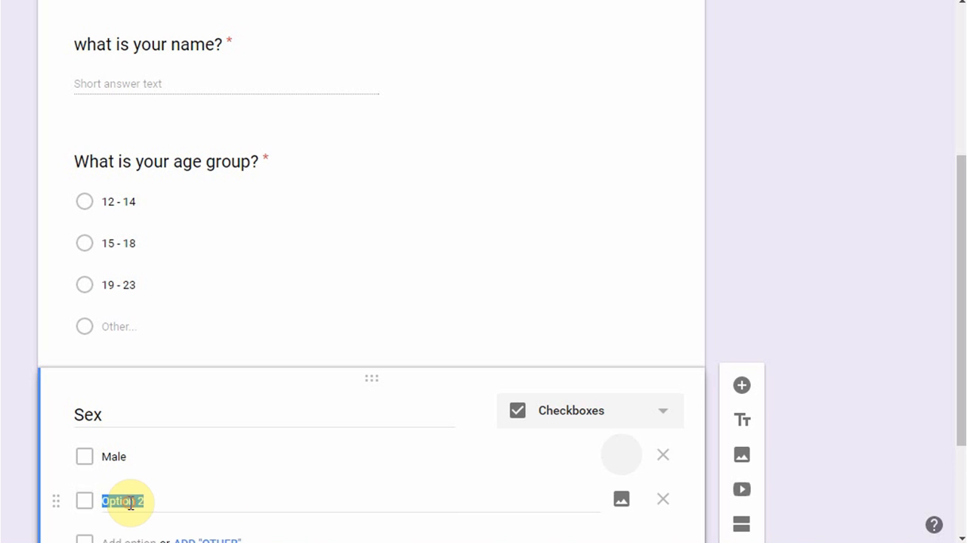
{"action": "type", "text": "Female"}
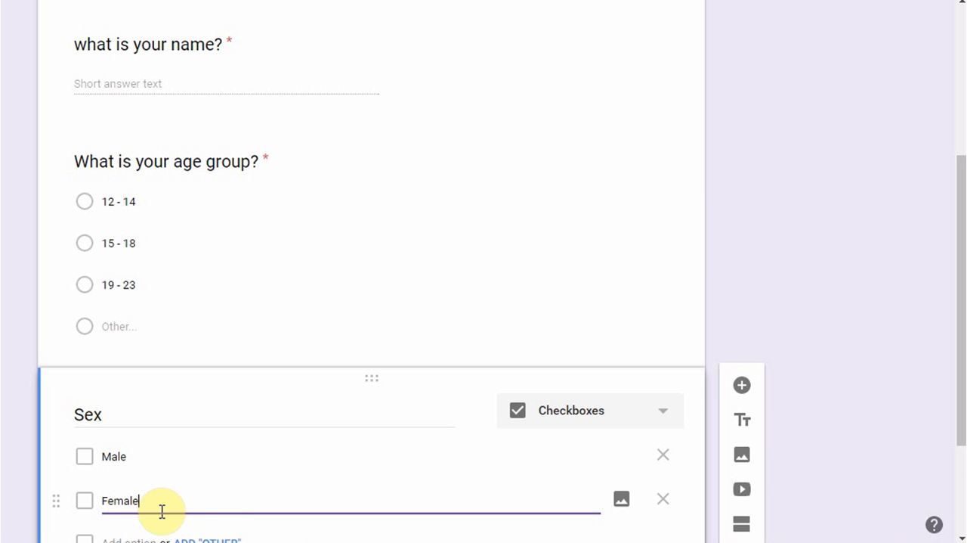
Add an "Other" choice to the "Sex" question and make the question required
{"action": "left_click", "coordinate": [225, 538]}
{"action": "left_click_drag", "start_coordinate": [959, 303], "coordinate": [958, 432]}
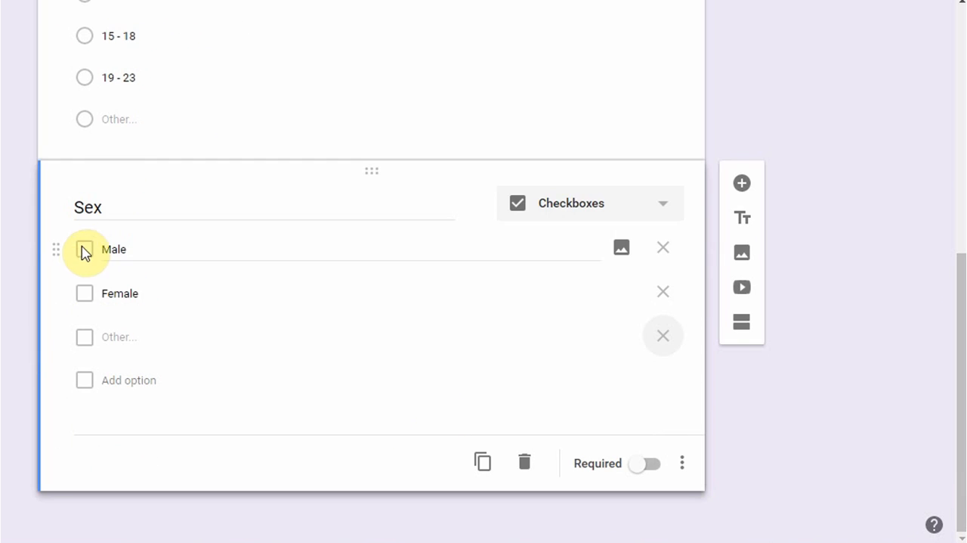
{"action": "left_click", "coordinate": [658, 470]}
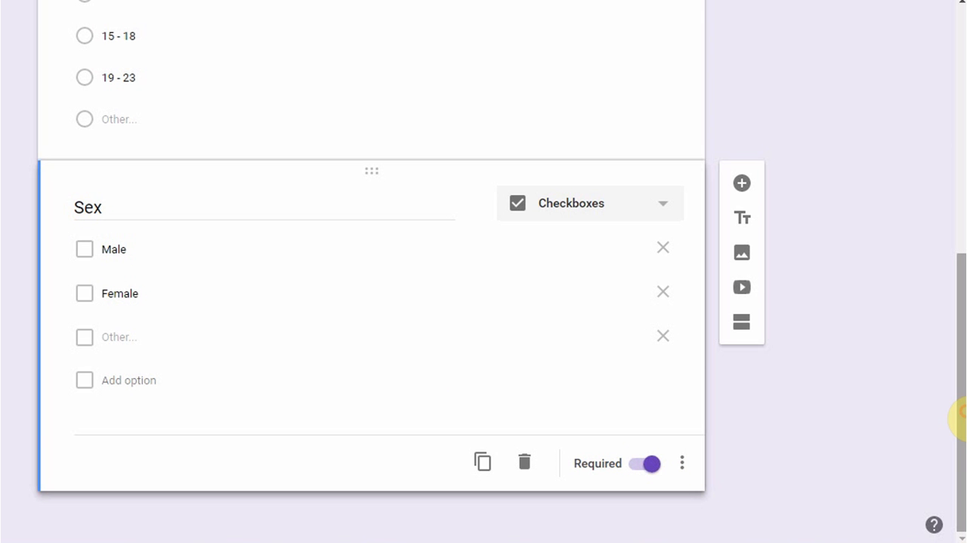
{"action": "left_click", "coordinate": [663, 206]}
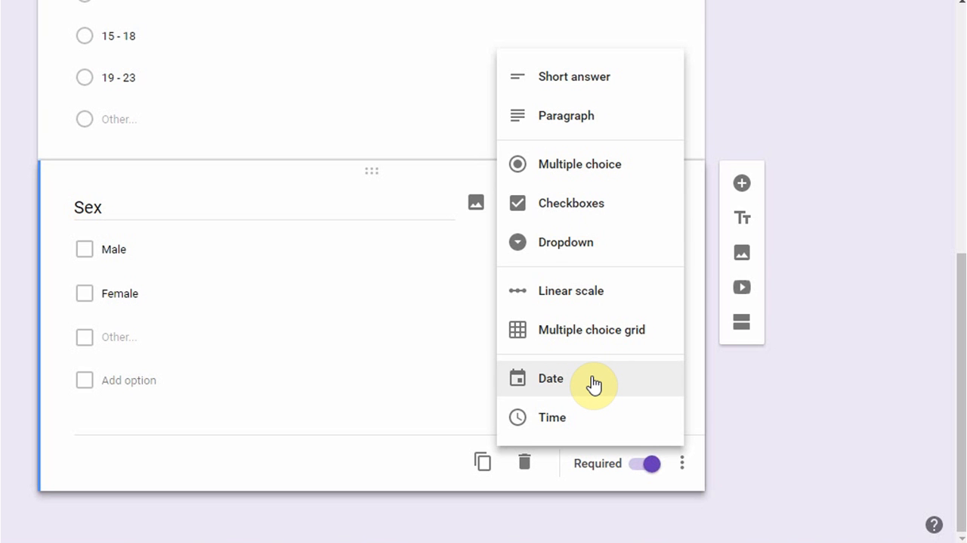
{"action": "left_click", "coordinate": [324, 447]}
Add a question titled "which city do you live in?" below the "Sex" question and set its type to Dropdown
{"action": "left_click", "coordinate": [744, 187]}
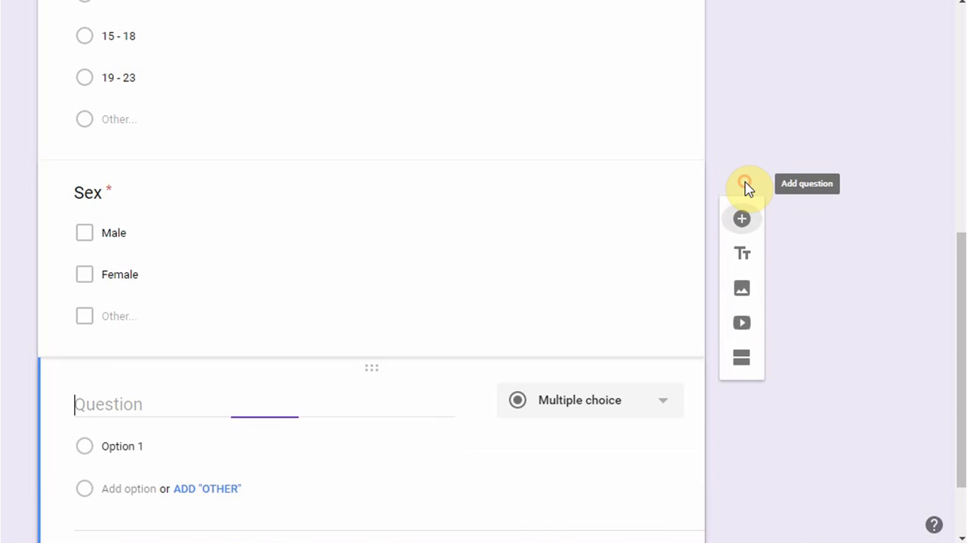
{"action": "type", "text": "wh"}
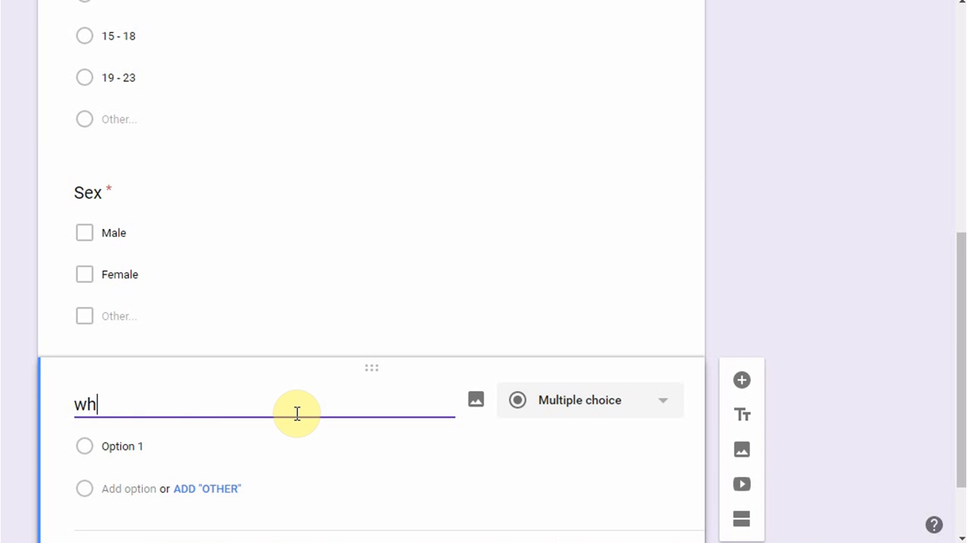
{"action": "type", "text": "ich city do you live in?"}
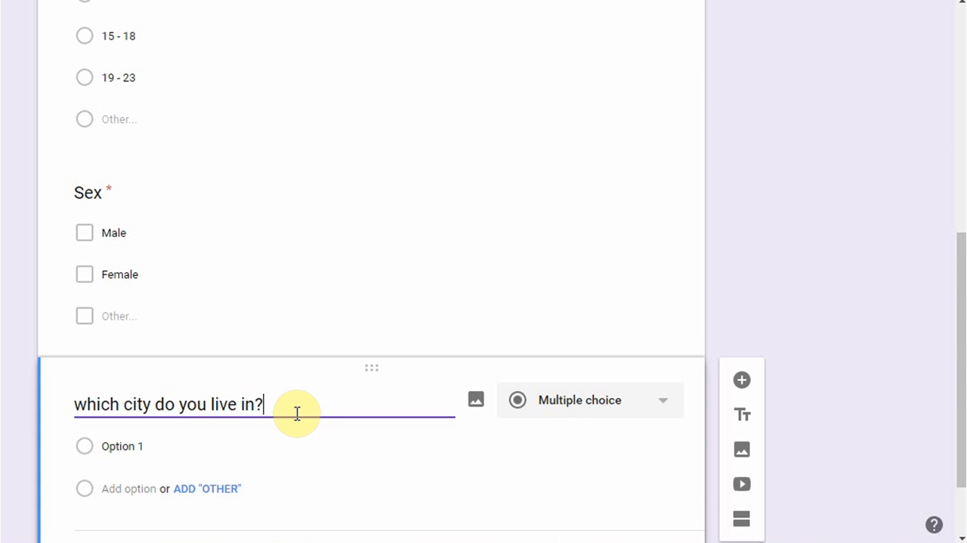
{"action": "left_click", "coordinate": [637, 413]}
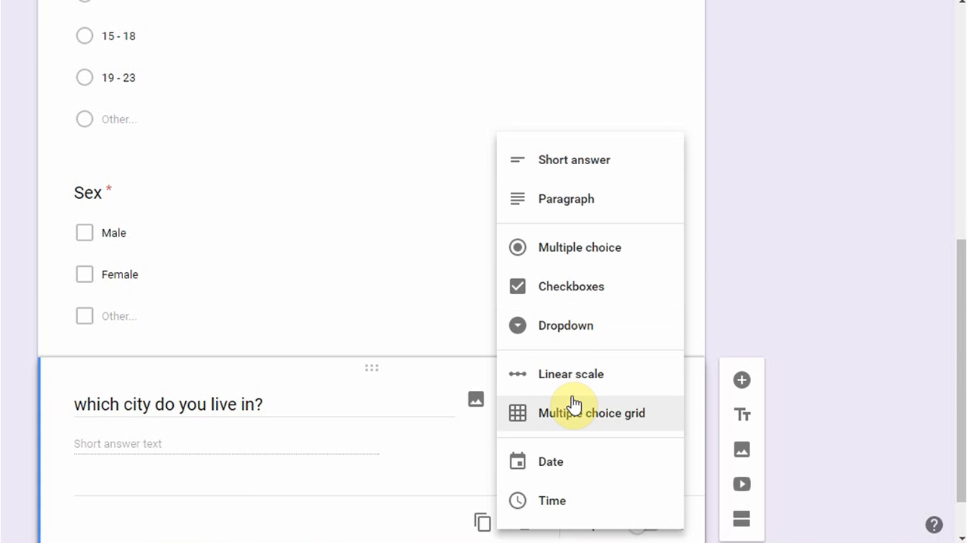
{"action": "left_click", "coordinate": [575, 327]}
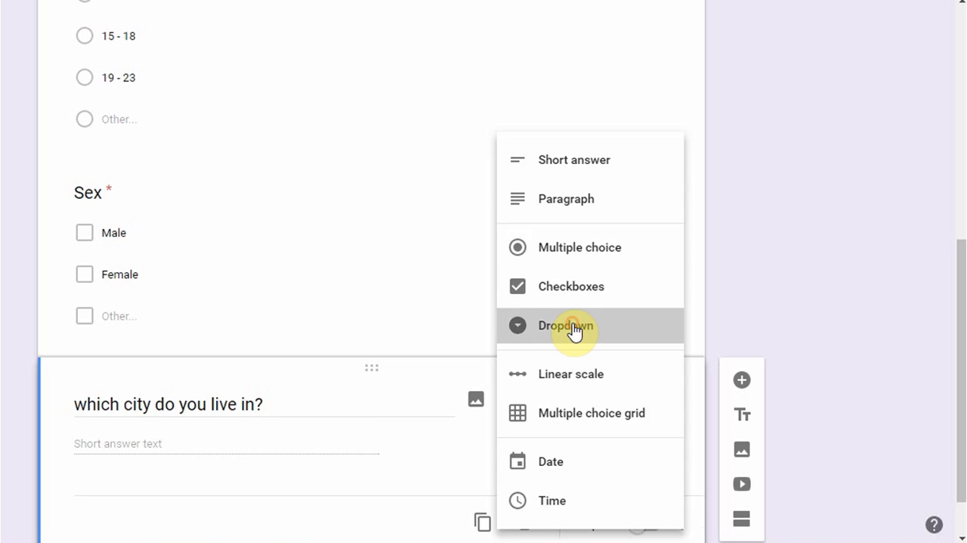
Give the city question the dropdown options "Mumbai", "Delhi" and "Chennai"
{"action": "left_click", "coordinate": [132, 449]}
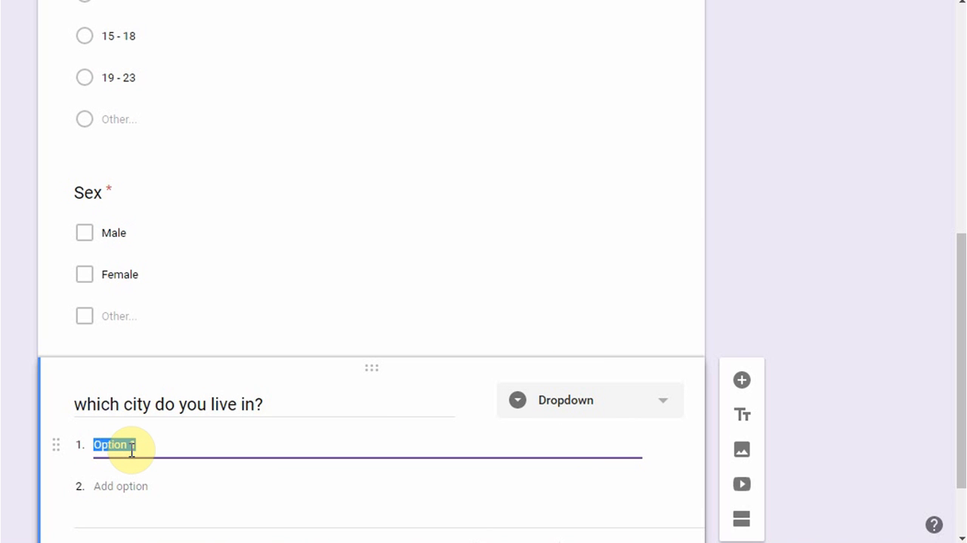
{"action": "type", "text": "Mumbai"}
{"action": "key", "text": "Return"}
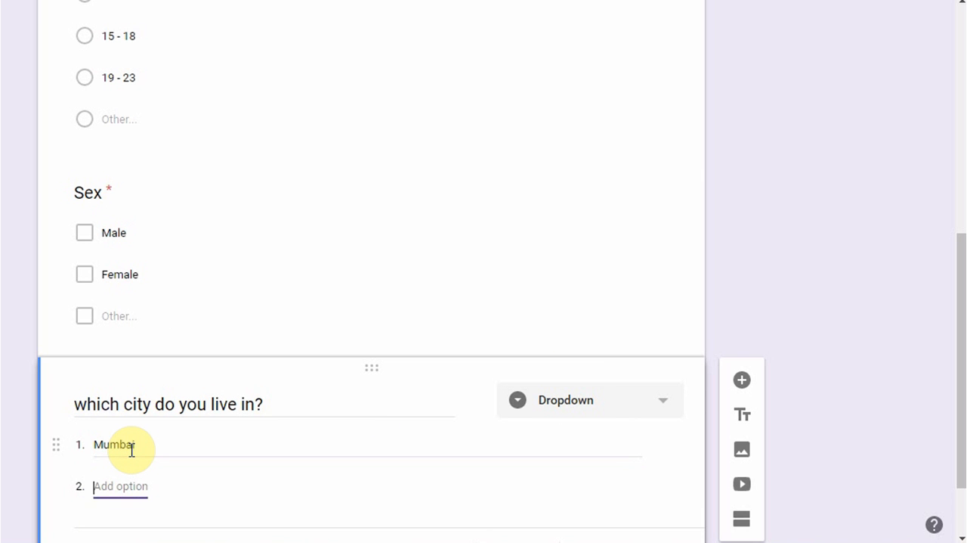
{"action": "type", "text": "e"}
{"action": "key", "text": "BackSpace"}
{"action": "type", "text": "Delhi"}
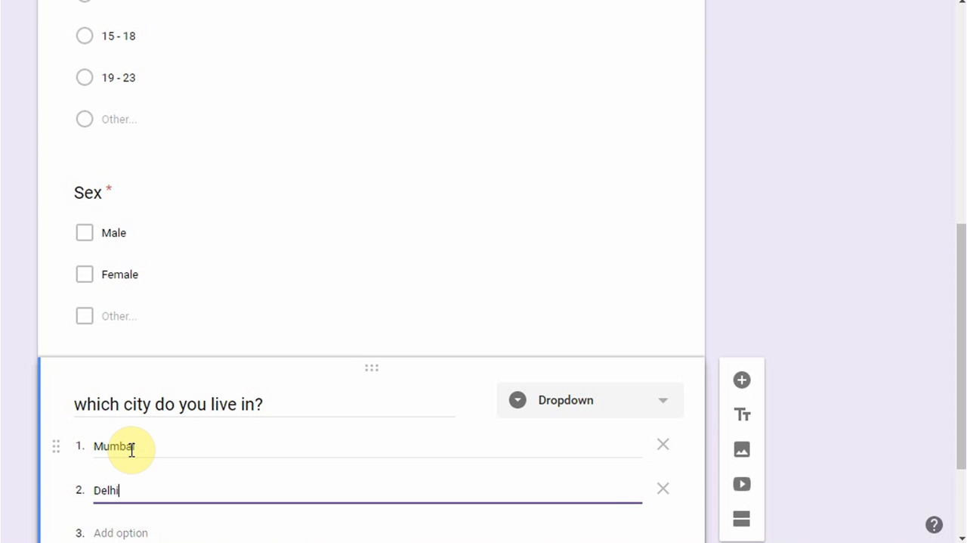
{"action": "key", "text": "Tab"}
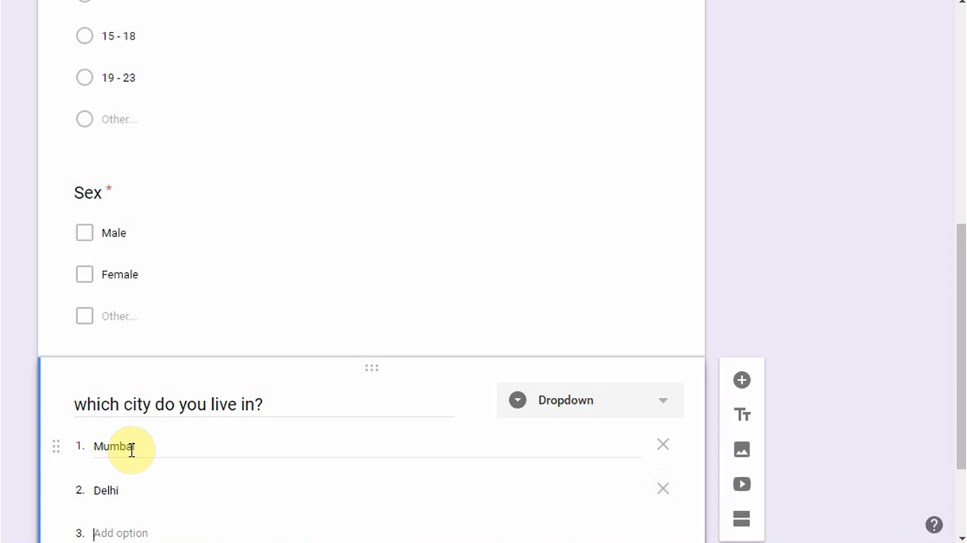
{"action": "type", "text": "Chennai"}
{"action": "key", "text": "Tab"}
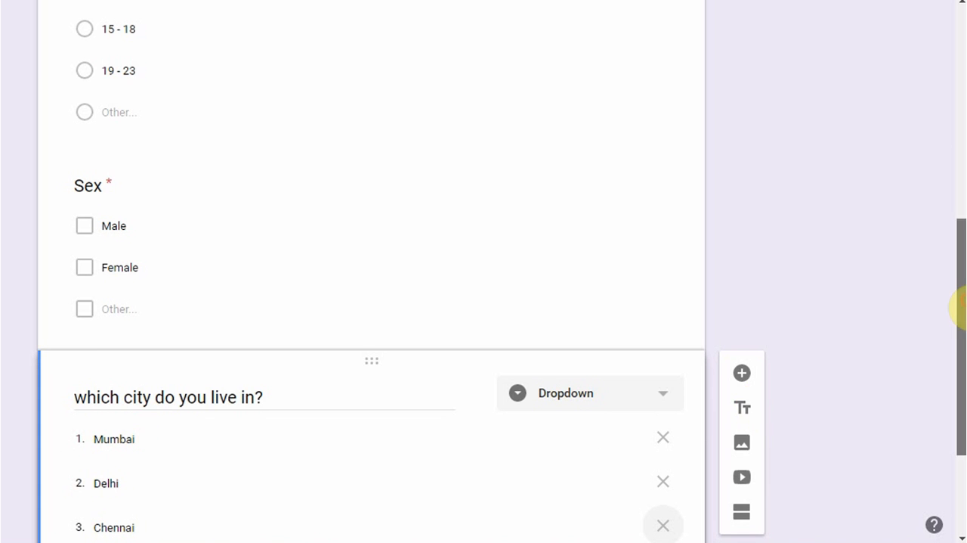
Add "Kolkatta" as the city question's fourth option and make the question required
{"action": "left_click_drag", "start_coordinate": [956, 306], "coordinate": [944, 439]}
{"action": "left_click", "coordinate": [126, 392]}
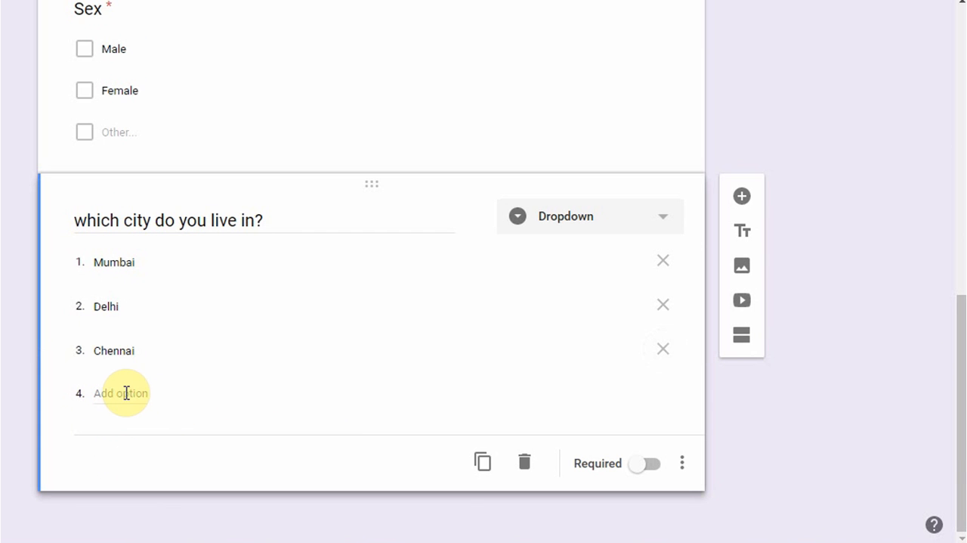
{"action": "type", "text": "Kolka"}
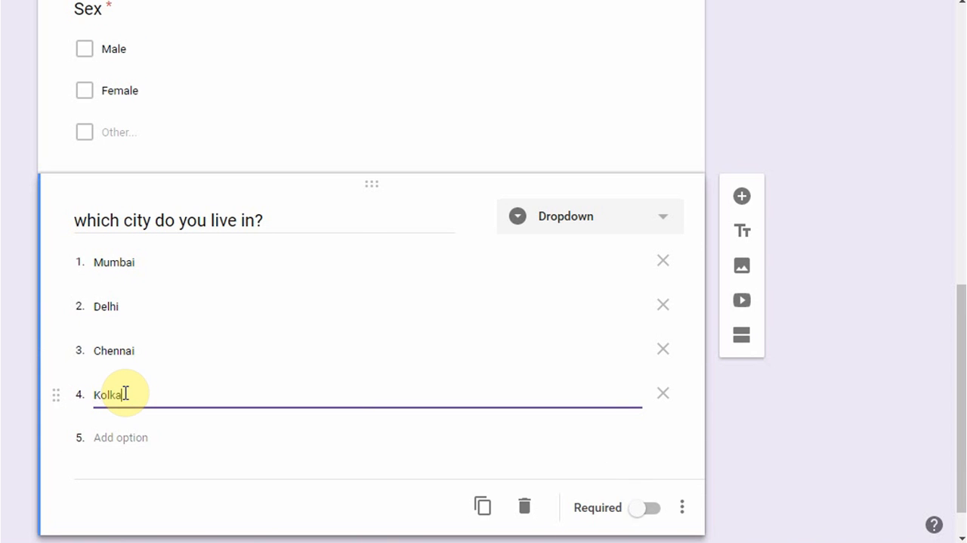
{"action": "type", "text": "ta"}
{"action": "left_click", "coordinate": [655, 508]}
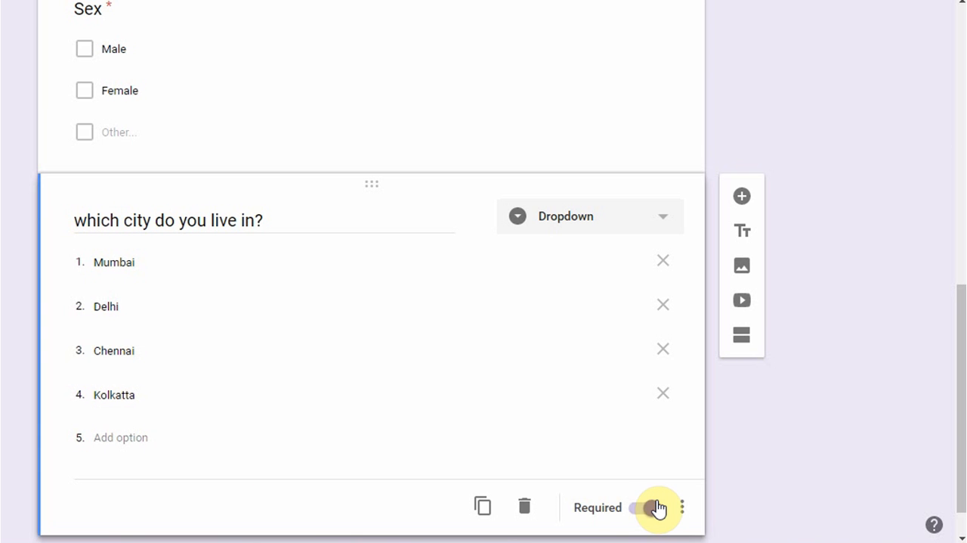
Open a preview of the form and bring its questions into view
{"action": "left_click_drag", "start_coordinate": [958, 428], "coordinate": [925, 72]}
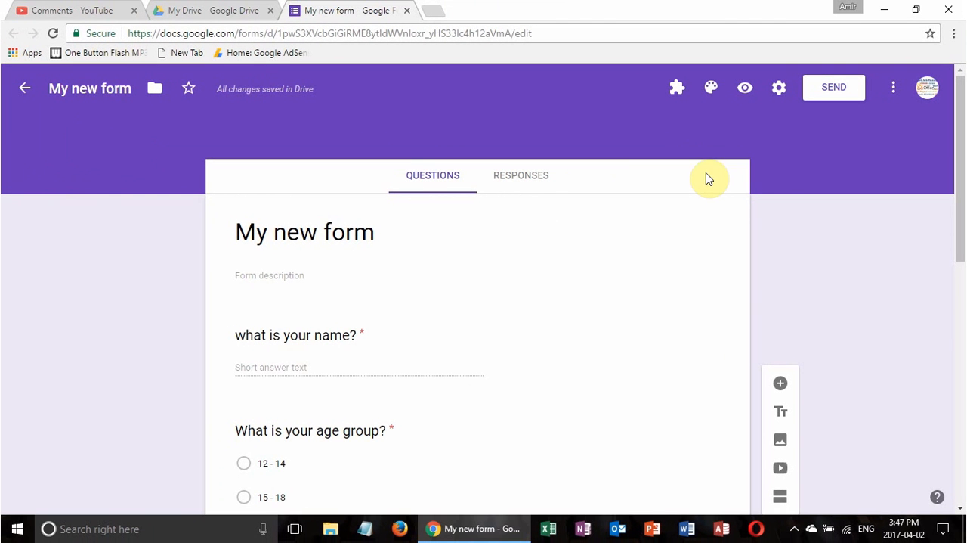
{"action": "left_click", "coordinate": [746, 95]}
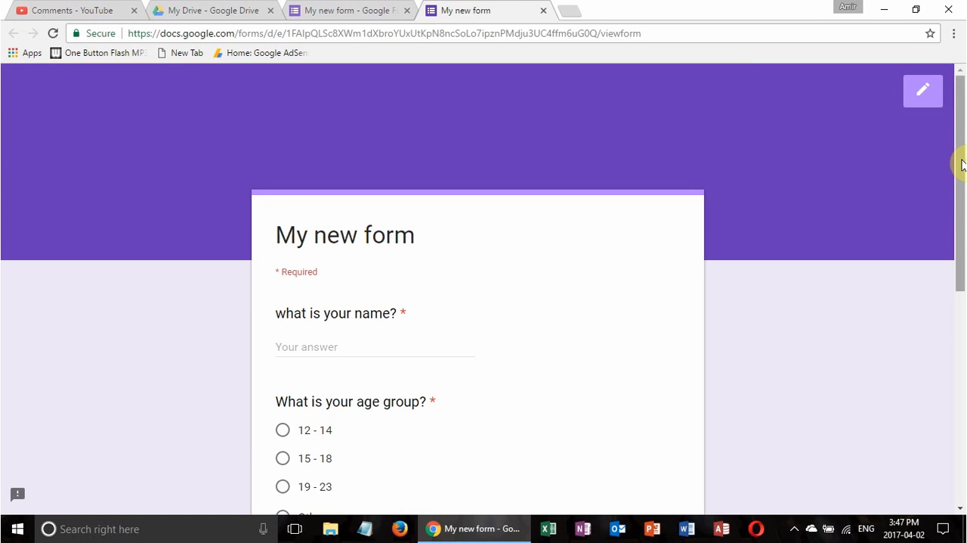
{"action": "scroll", "coordinate": [961, 189], "scroll_direction": "down", "scroll_amount": 3}
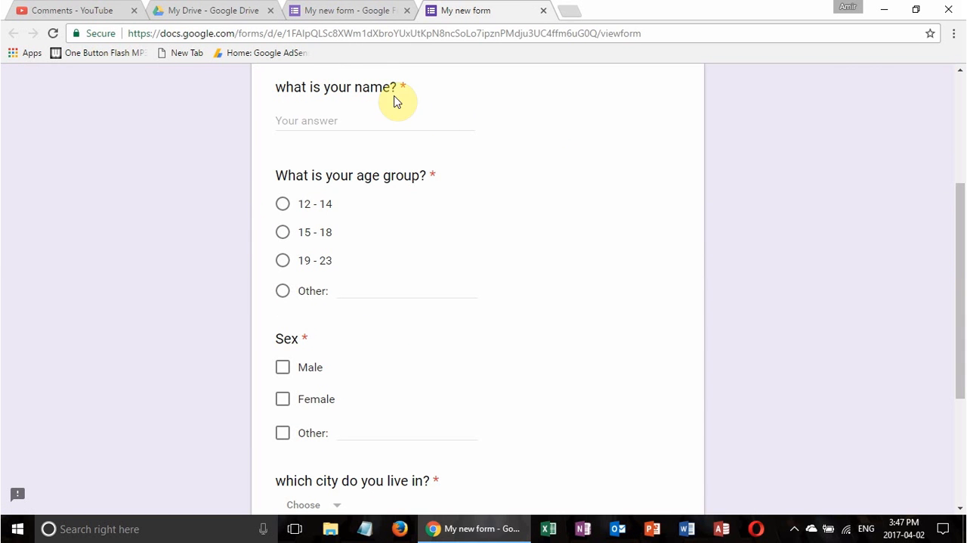
Fill in the previewed form with the respondent's name, the age group "19 - 23" and the sex "Male"
{"action": "left_click", "coordinate": [342, 124]}
{"action": "type", "text": "Amir"}
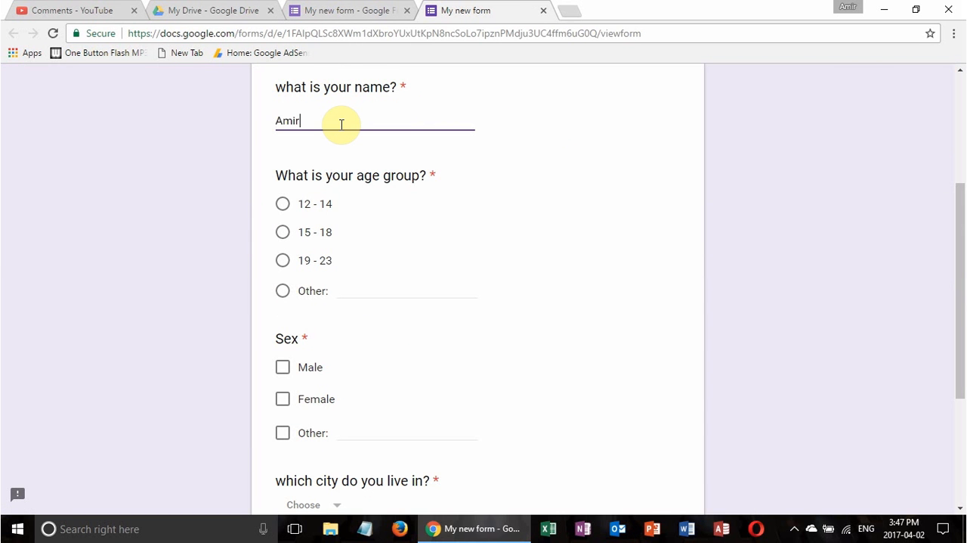
{"action": "left_click", "coordinate": [283, 292]}
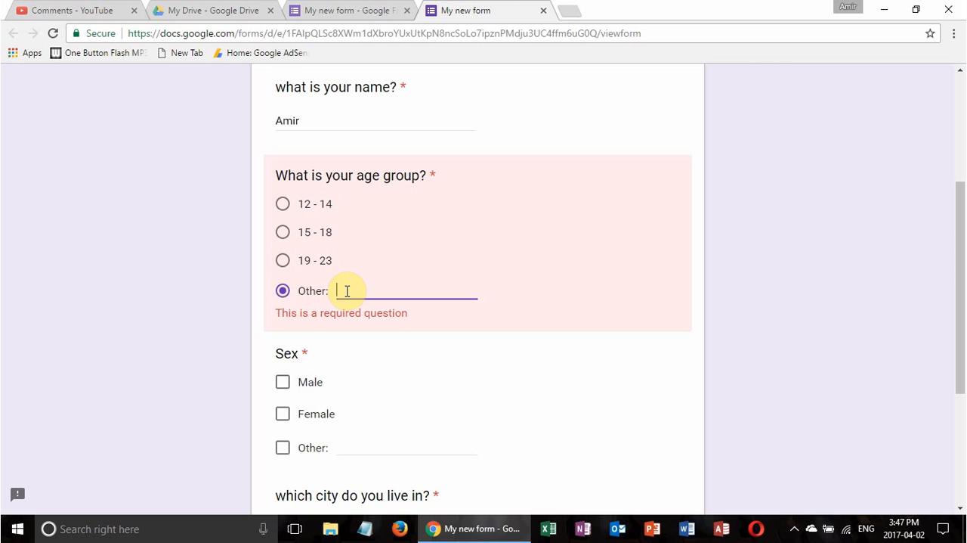
{"action": "left_click", "coordinate": [285, 262]}
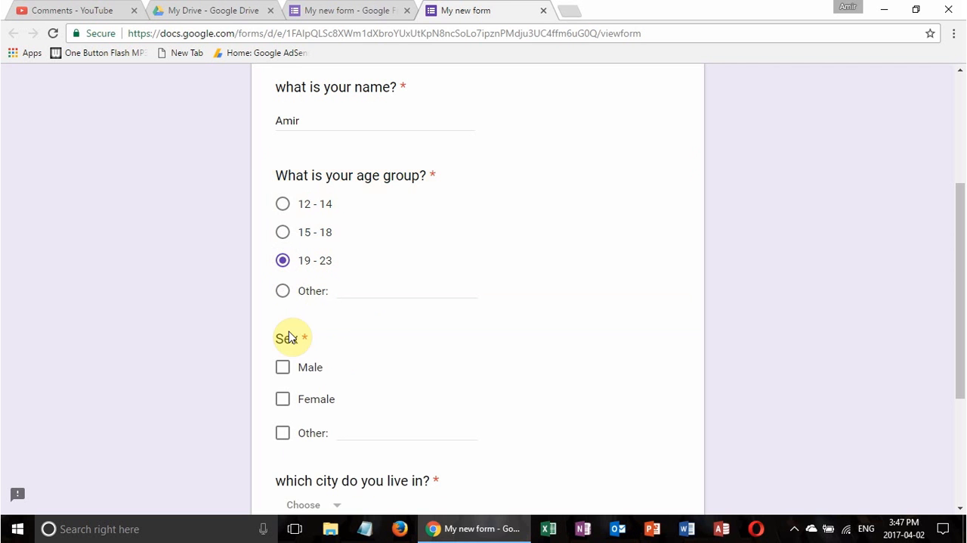
{"action": "left_click", "coordinate": [287, 370]}
Choose "Mumbai" as the city, submit the test response and leave the preview
{"action": "left_click_drag", "start_coordinate": [957, 281], "coordinate": [961, 414]}
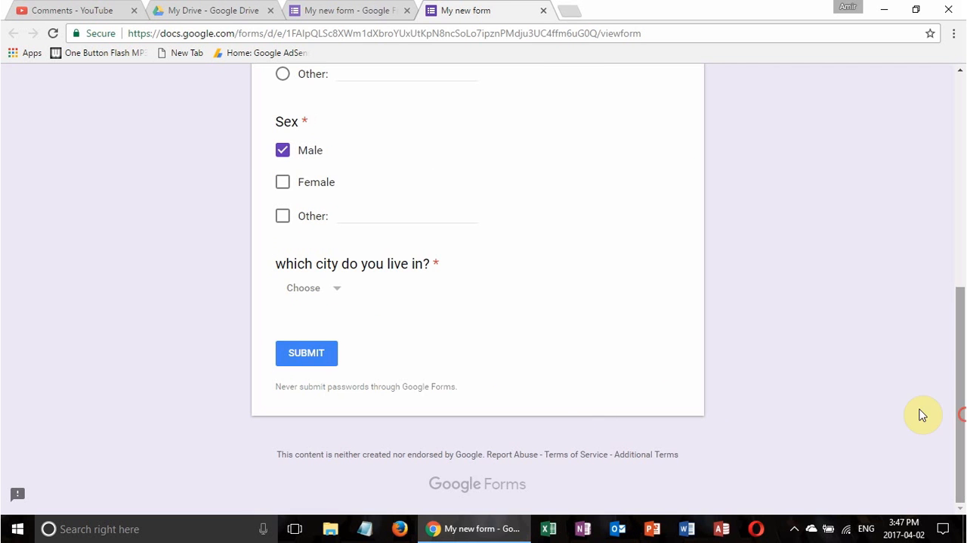
{"action": "left_click", "coordinate": [334, 292]}
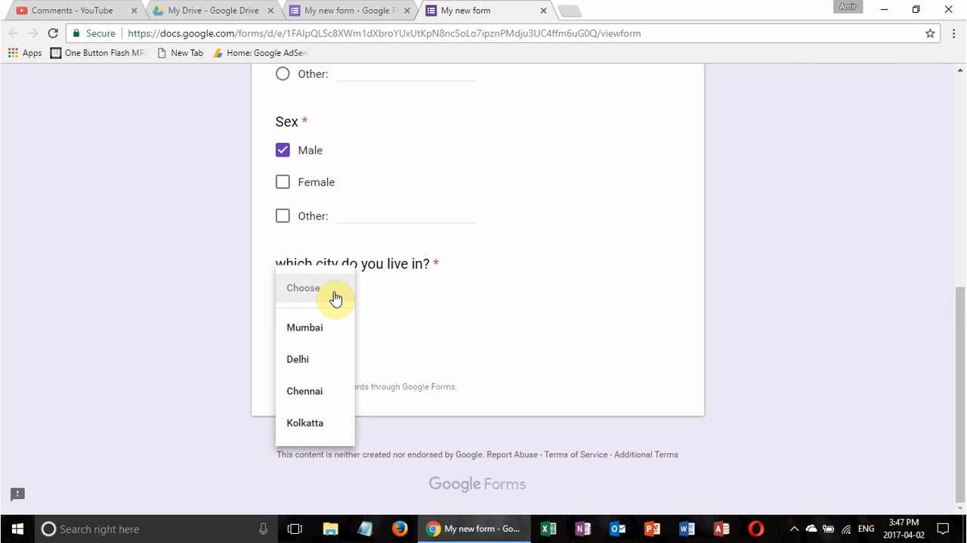
{"action": "left_click", "coordinate": [303, 341]}
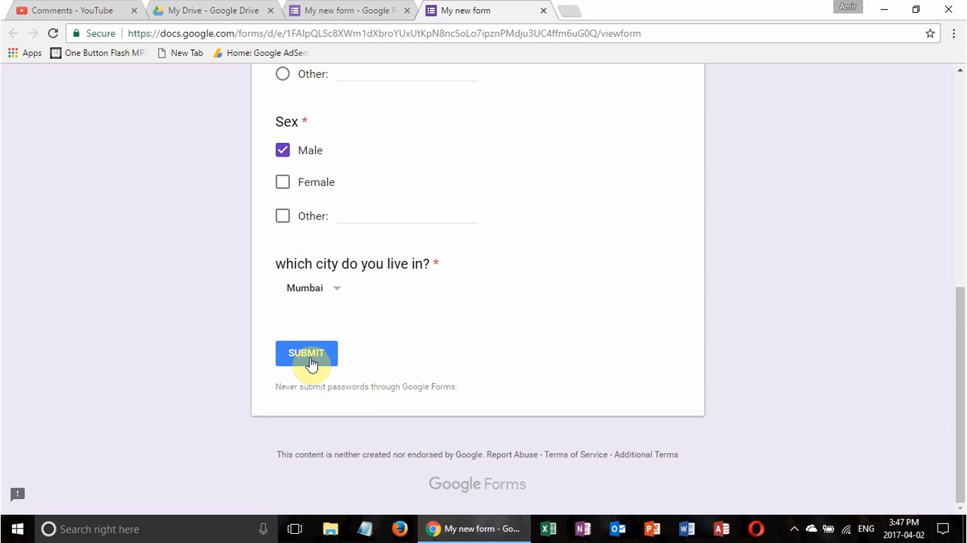
{"action": "left_click", "coordinate": [310, 362]}
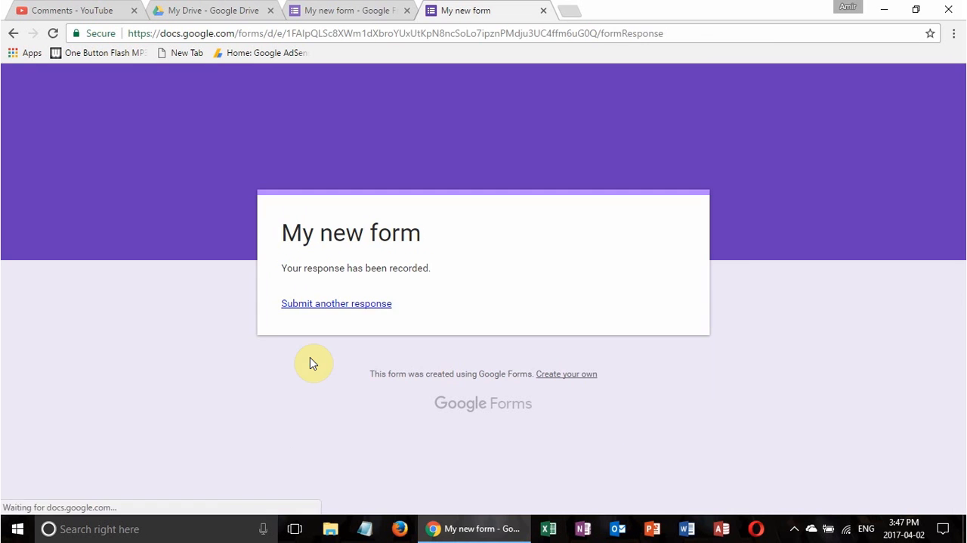
{"action": "left_click", "coordinate": [543, 10]}
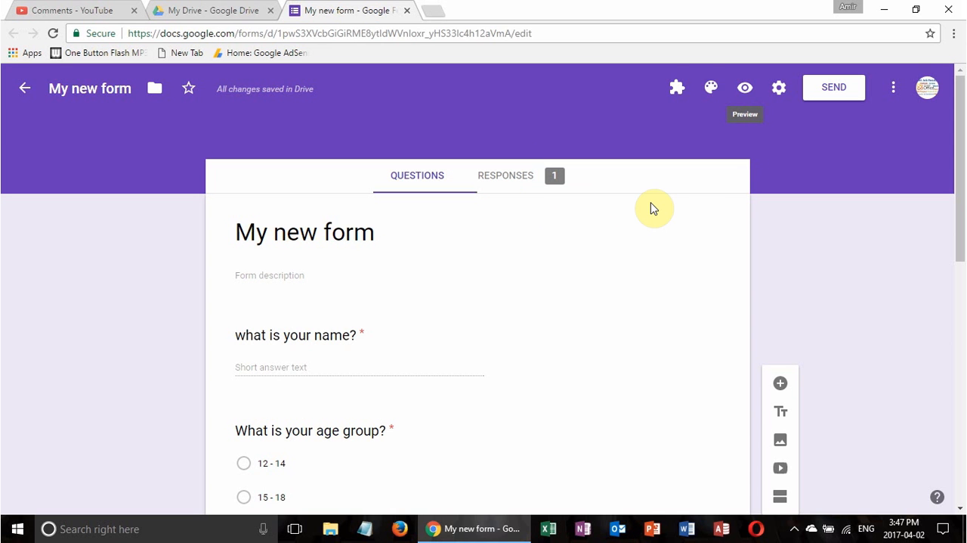
Change the form's theme colour to red
{"action": "left_click", "coordinate": [709, 88]}
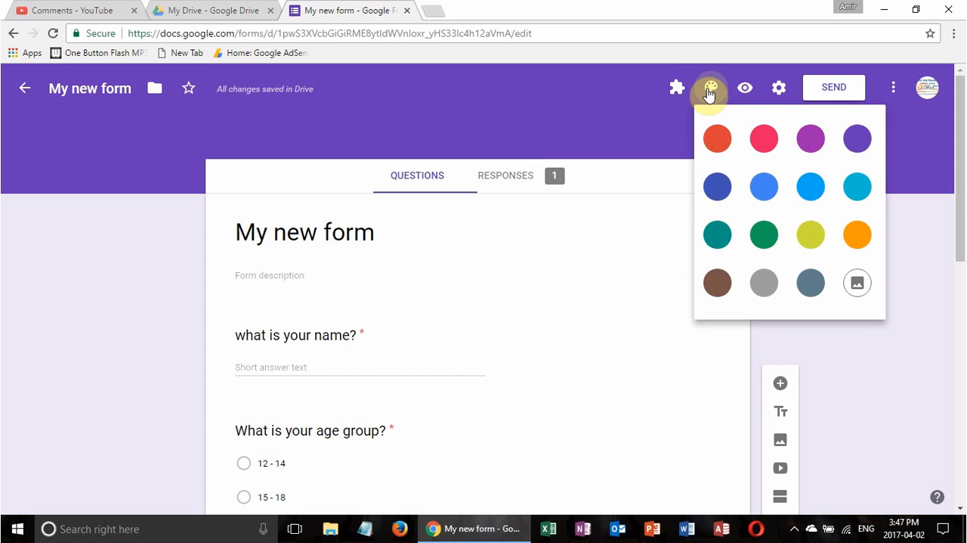
{"action": "left_click", "coordinate": [722, 146]}
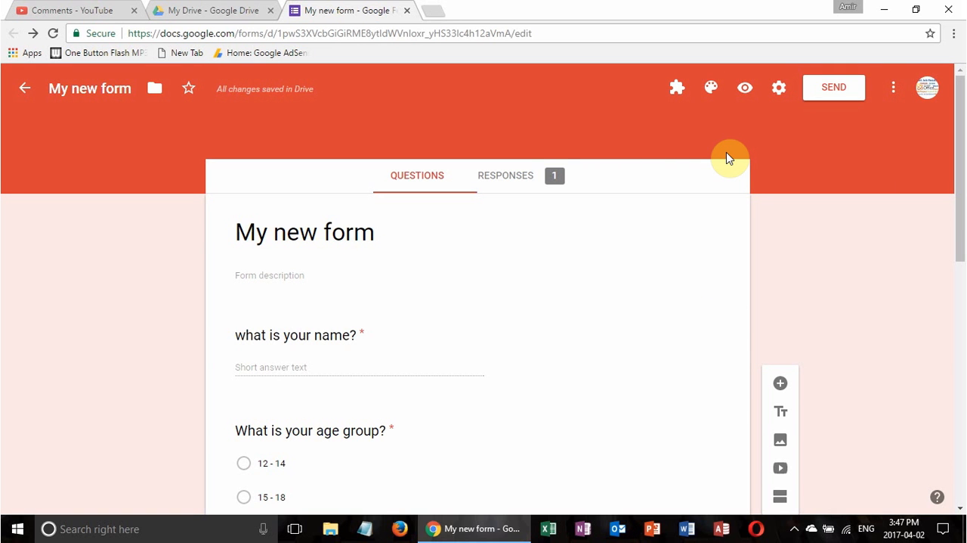
Open the form settings and examine the General, Presentation and Quizzes options
{"action": "left_click", "coordinate": [777, 97]}
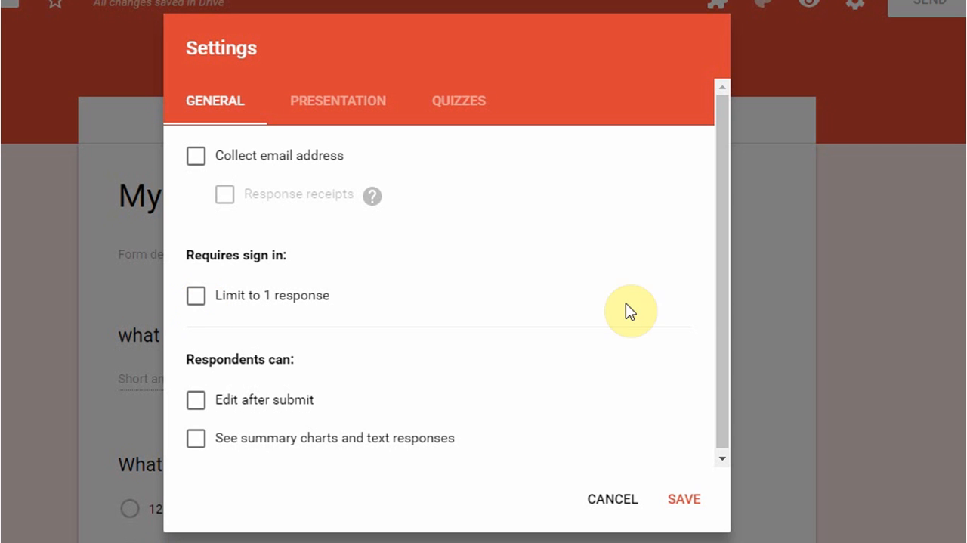
{"action": "left_click_drag", "start_coordinate": [719, 295], "coordinate": [740, 398]}
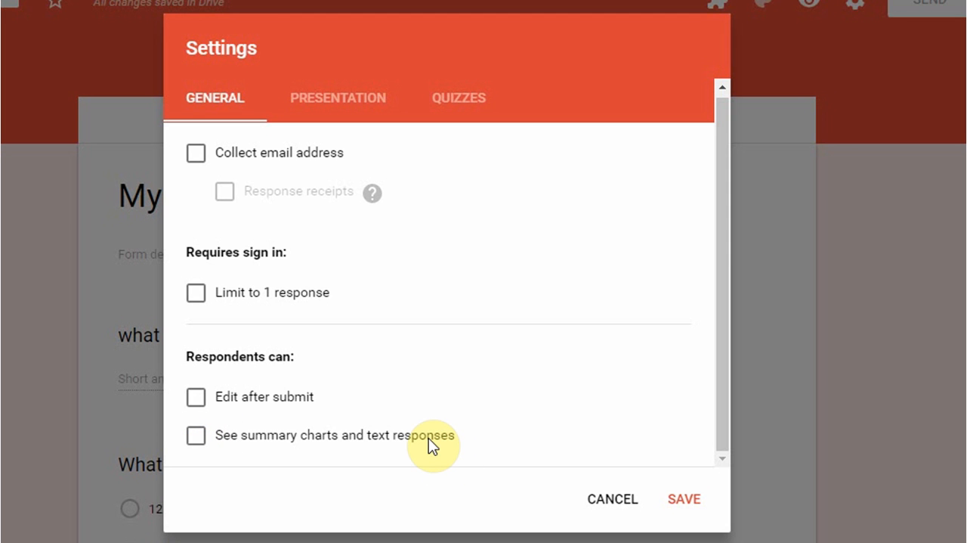
{"action": "left_click", "coordinate": [346, 103]}
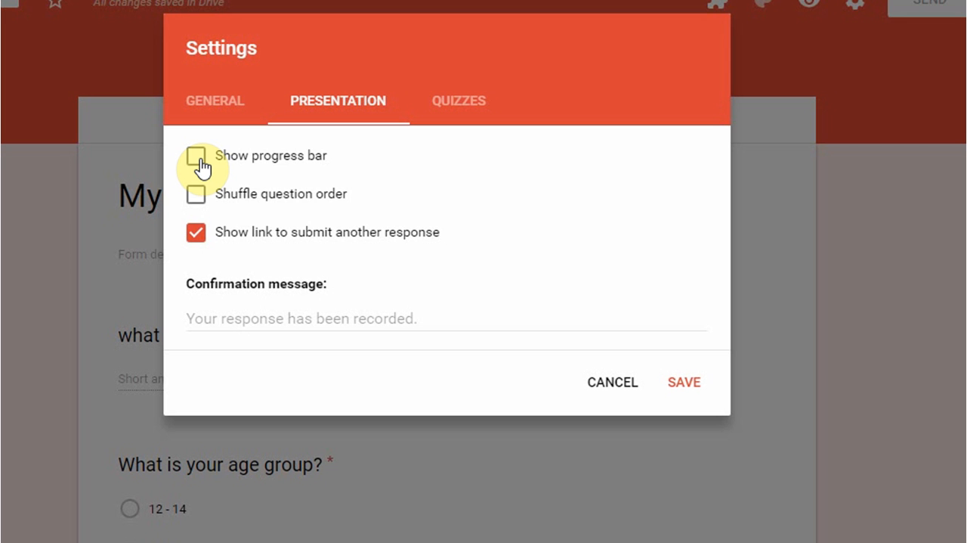
{"action": "left_click", "coordinate": [482, 100]}
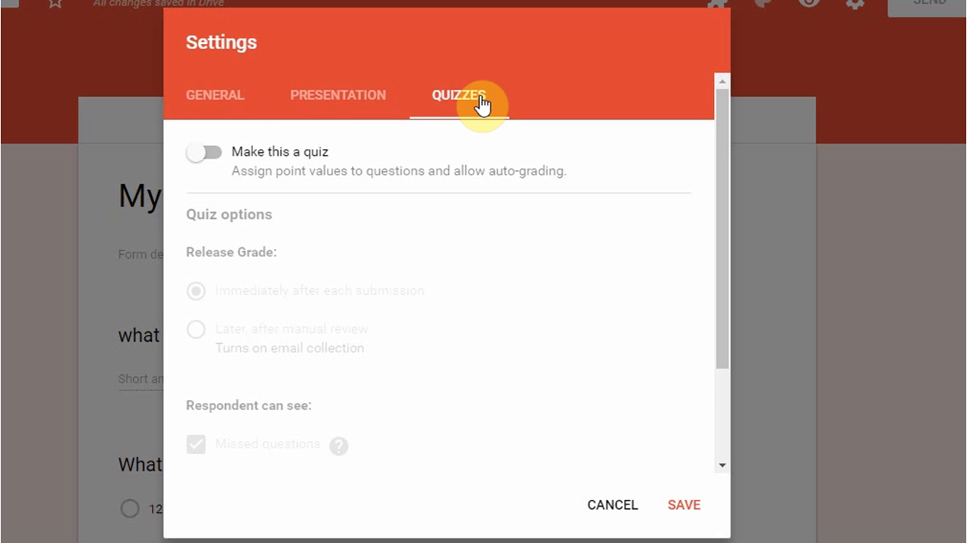
Make the form a quiz that releases grades immediately after each submission, and save the settings
{"action": "left_click", "coordinate": [214, 159]}
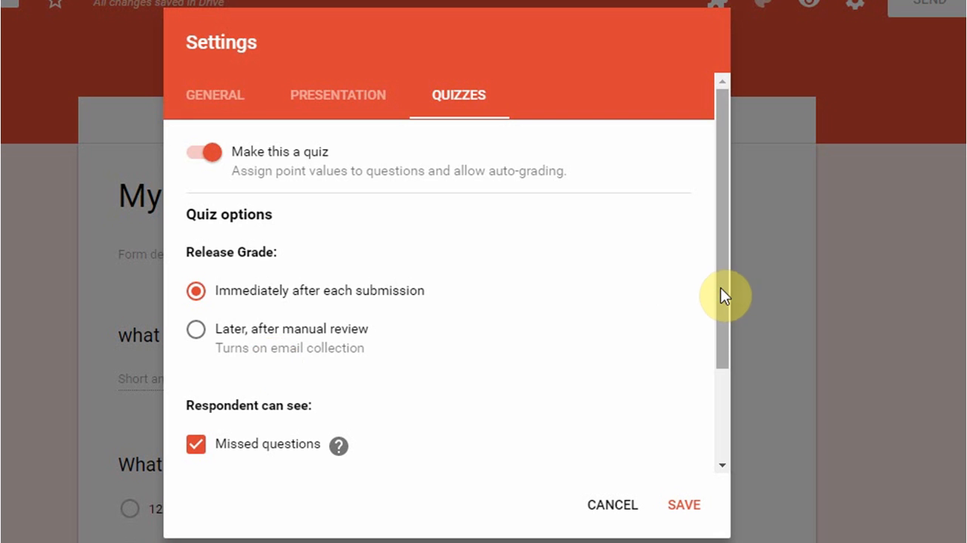
{"action": "left_click_drag", "start_coordinate": [723, 287], "coordinate": [746, 439]}
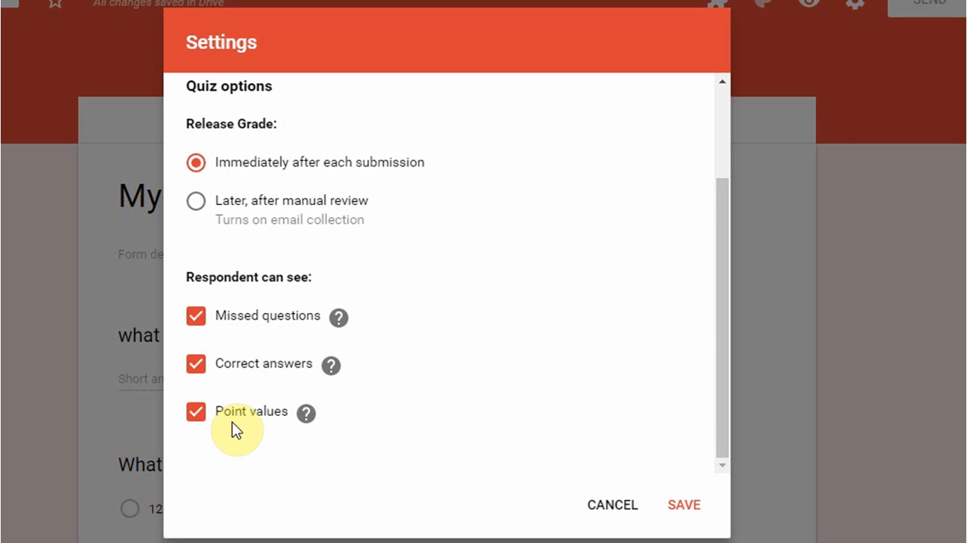
{"action": "left_click", "coordinate": [684, 504]}
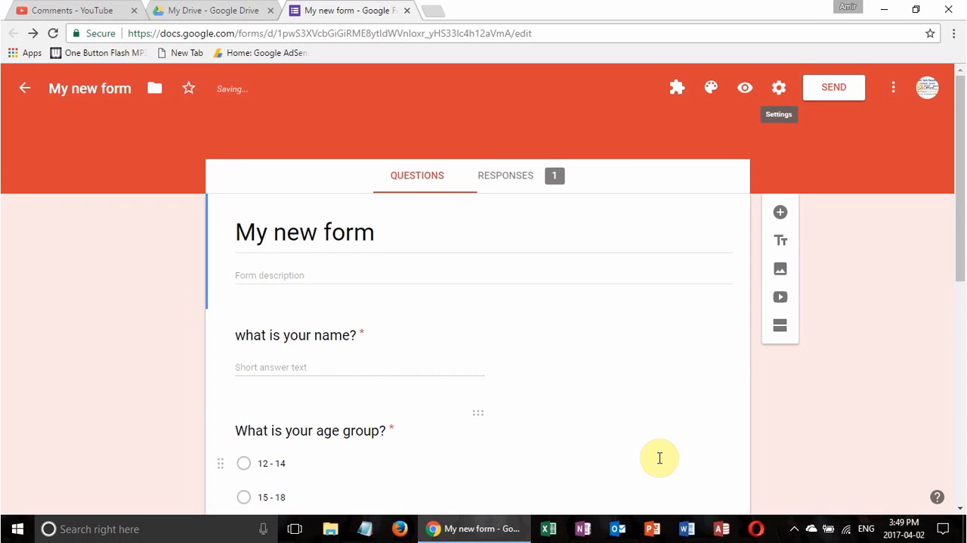
Add a multiple-choice question "What is 2 + 2?" directly after the name question
{"action": "left_click_drag", "start_coordinate": [961, 212], "coordinate": [963, 280]}
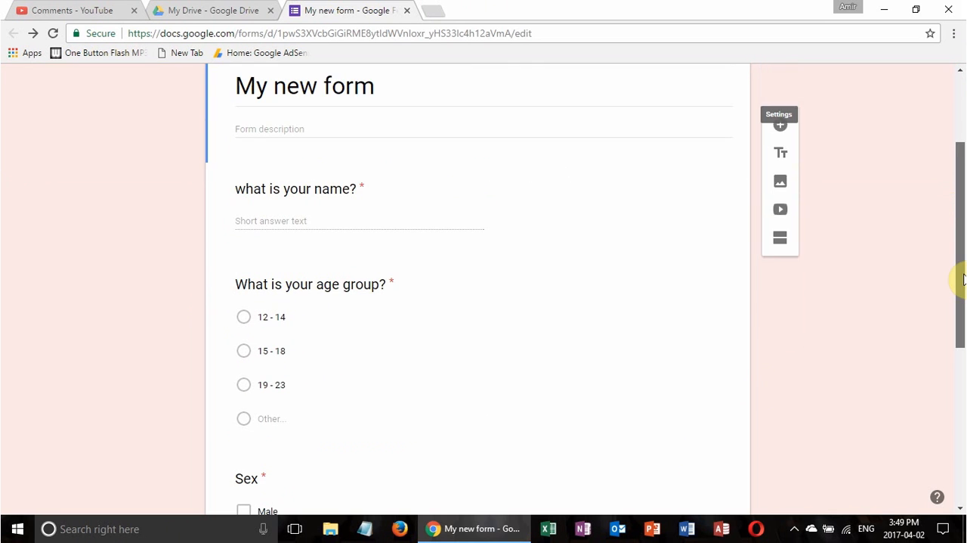
{"action": "left_click", "coordinate": [412, 223]}
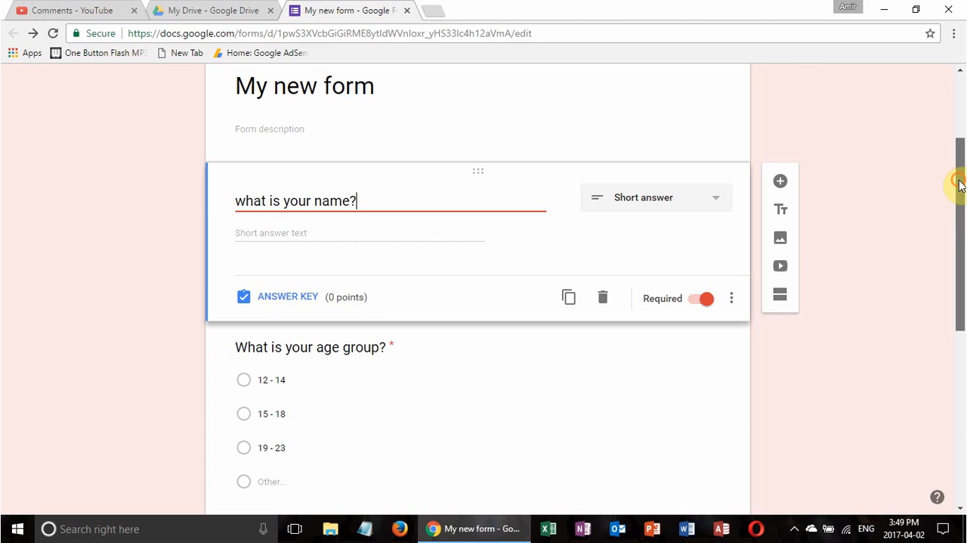
{"action": "left_click_drag", "start_coordinate": [959, 183], "coordinate": [944, 289]}
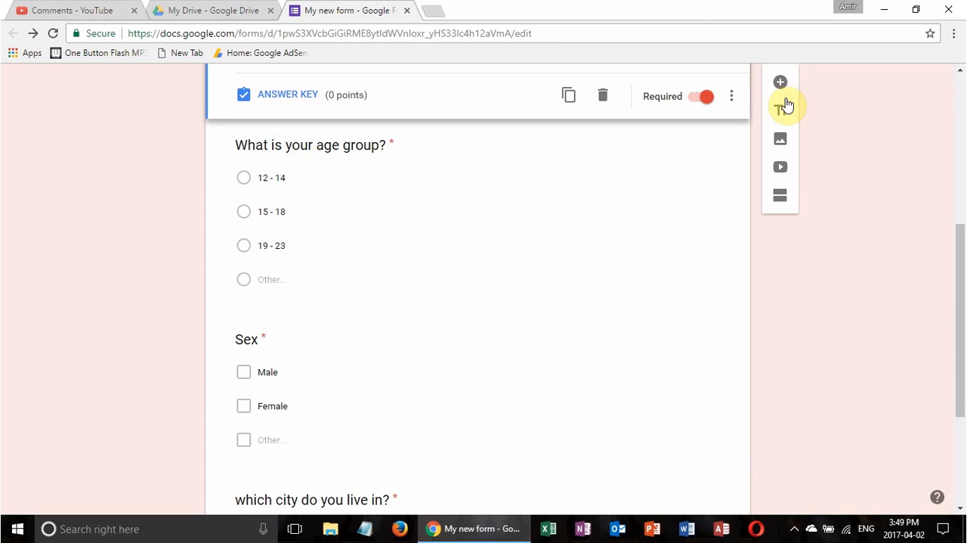
{"action": "left_click", "coordinate": [781, 84]}
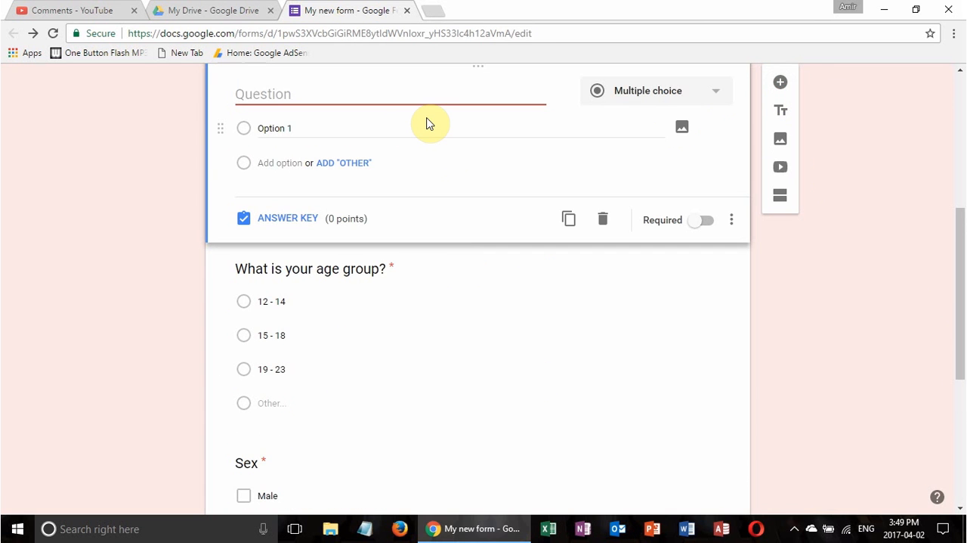
{"action": "type", "text": "Whar is"}
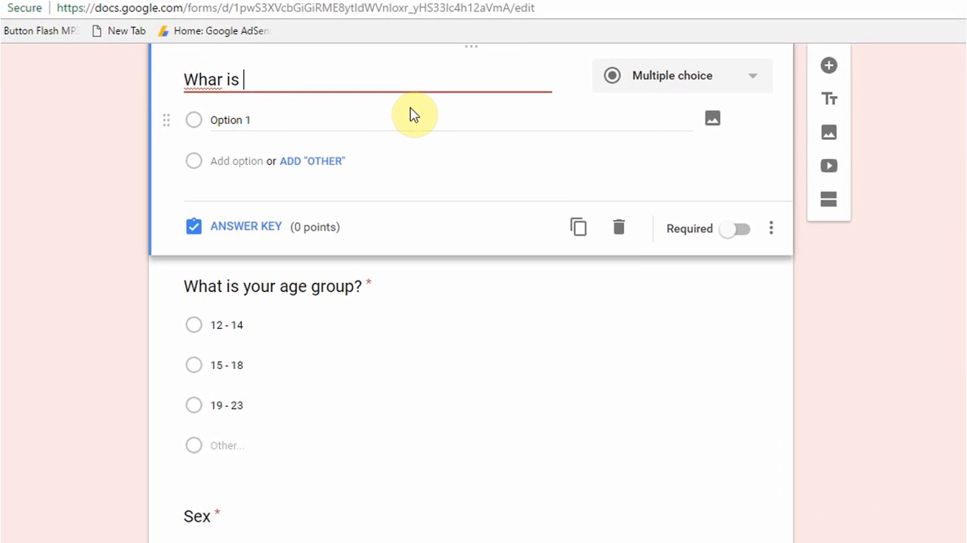
{"action": "key", "text": "BackSpace"}
{"action": "key", "text": "BackSpace"}
{"action": "key", "text": "BackSpace"}
{"action": "key", "text": "BackSpace"}
{"action": "key", "text": "BackSpace"}
{"action": "type", "text": "t is "}
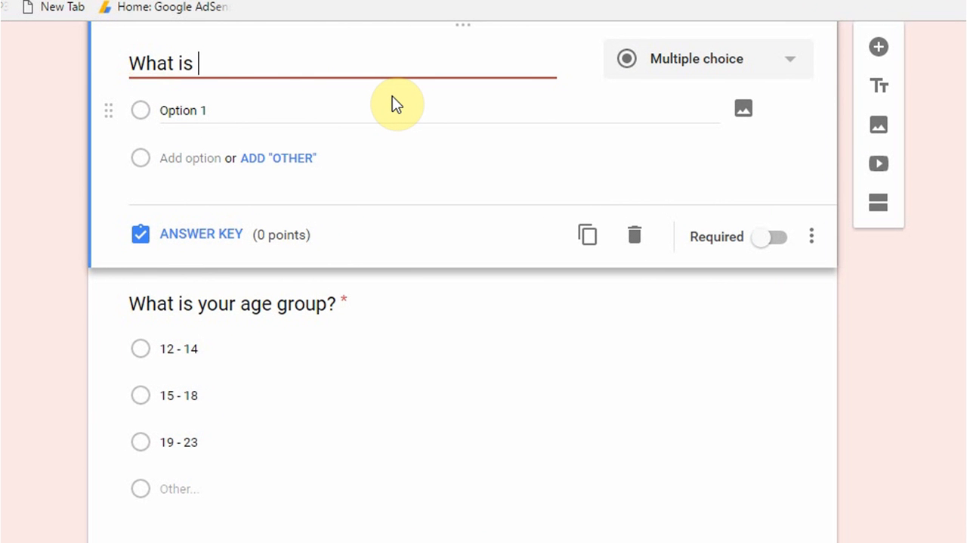
{"action": "type", "text": "2 + 2?"}
Give the "What is 2 + 2?" question the answer options 4, 6, 8 and 2
{"action": "left_click", "coordinate": [188, 113]}
{"action": "type", "text": "4"}
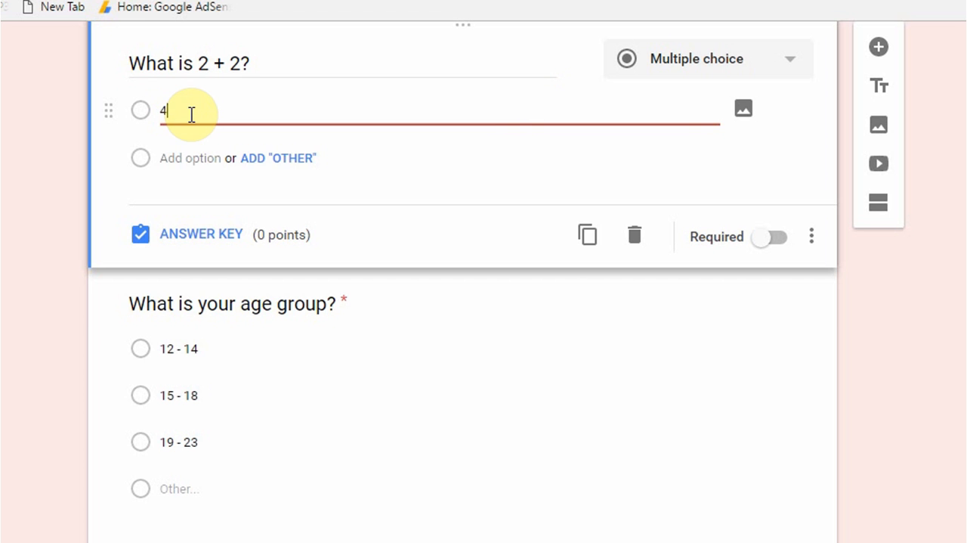
{"action": "left_click", "coordinate": [182, 159]}
{"action": "type", "text": "6"}
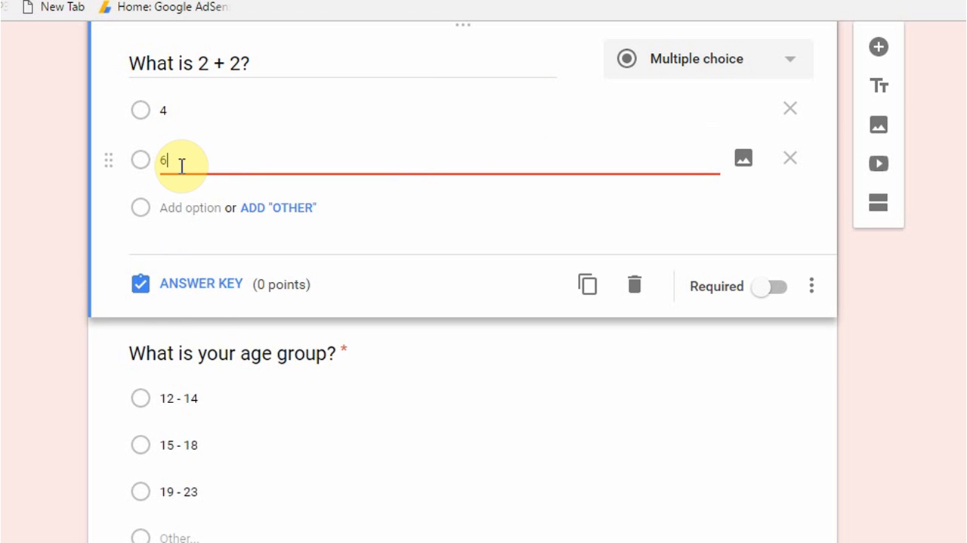
{"action": "left_click", "coordinate": [182, 206]}
{"action": "type", "text": "8"}
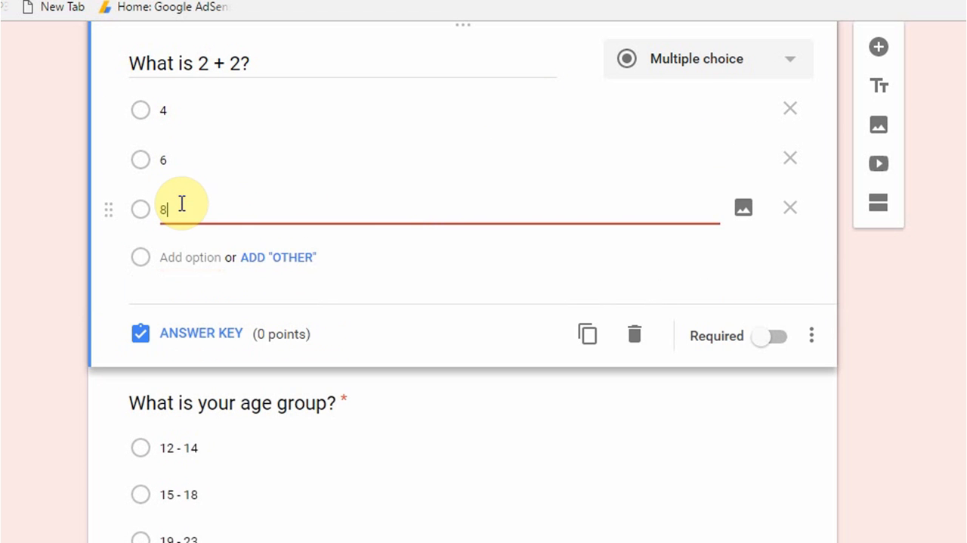
{"action": "left_click", "coordinate": [183, 255]}
{"action": "type", "text": "2"}
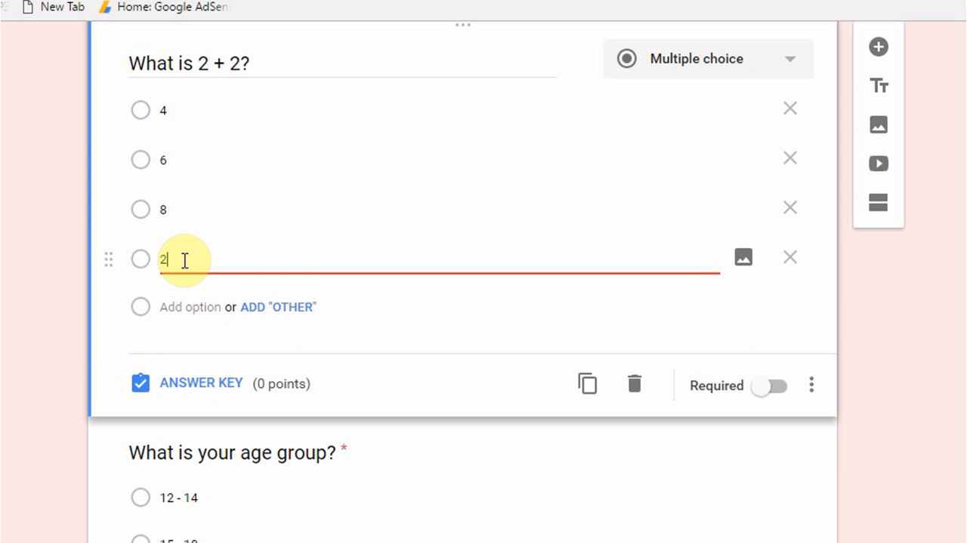
Set the answer key of "What is 2 + 2?" to 10 points with 4 as the correct answer
{"action": "left_click", "coordinate": [201, 392]}
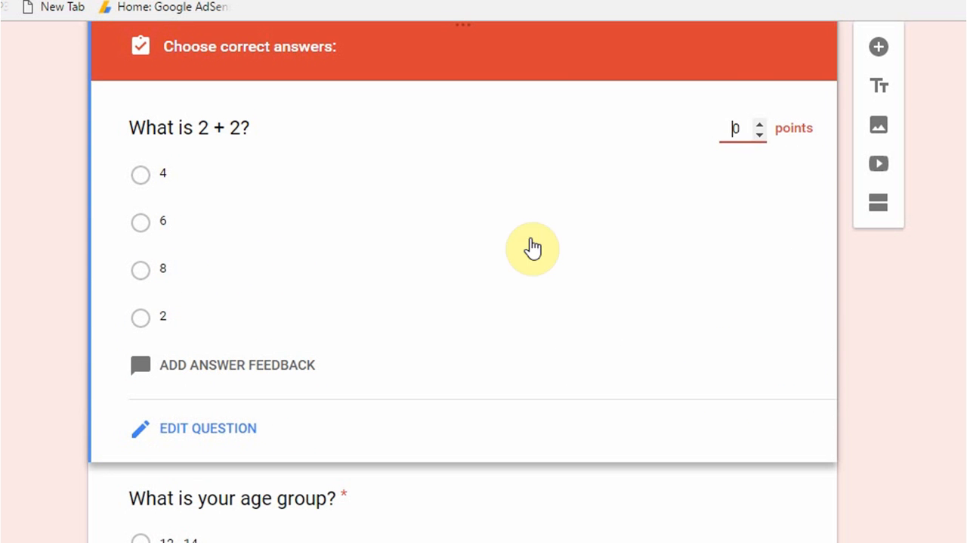
{"action": "double_click", "coordinate": [736, 128]}
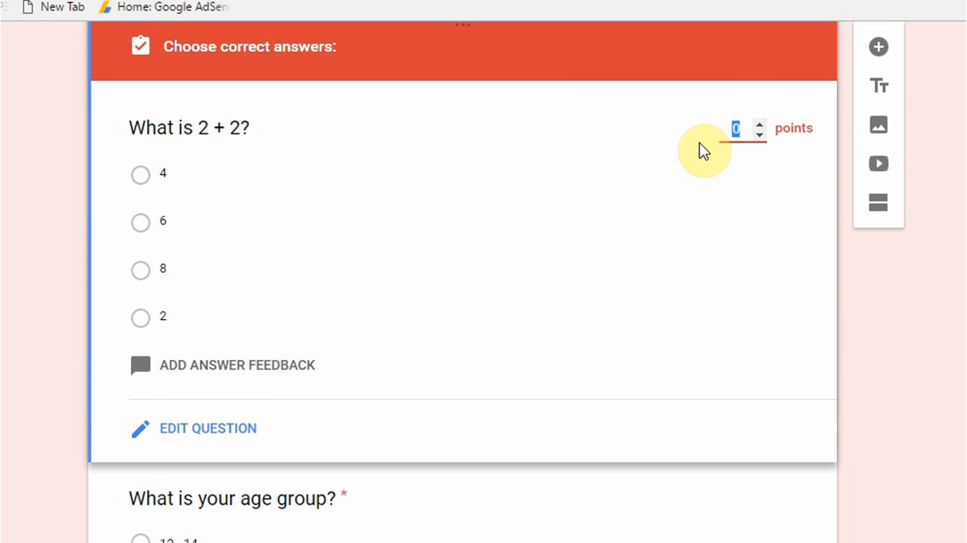
{"action": "type", "text": "10"}
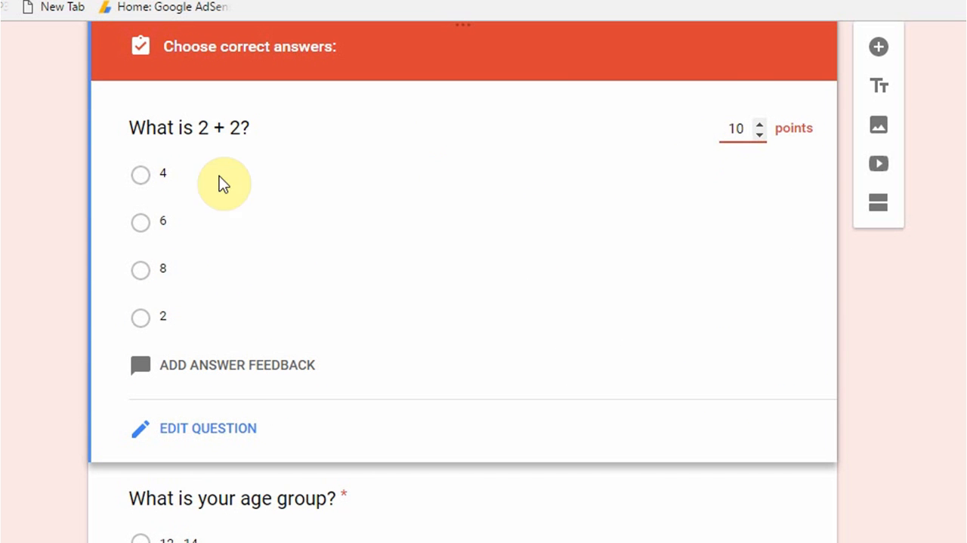
{"action": "left_click", "coordinate": [142, 176]}
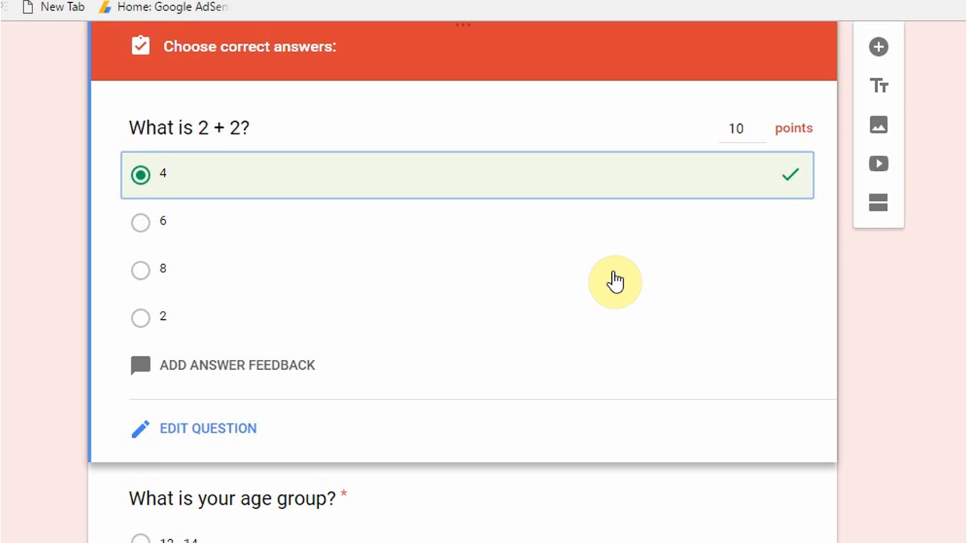
Preview the form and fill in the respondent's name, the answer 6 for "What is 2 + 2?" and the age group "15 - 18"
{"action": "left_click_drag", "start_coordinate": [958, 260], "coordinate": [935, 148]}
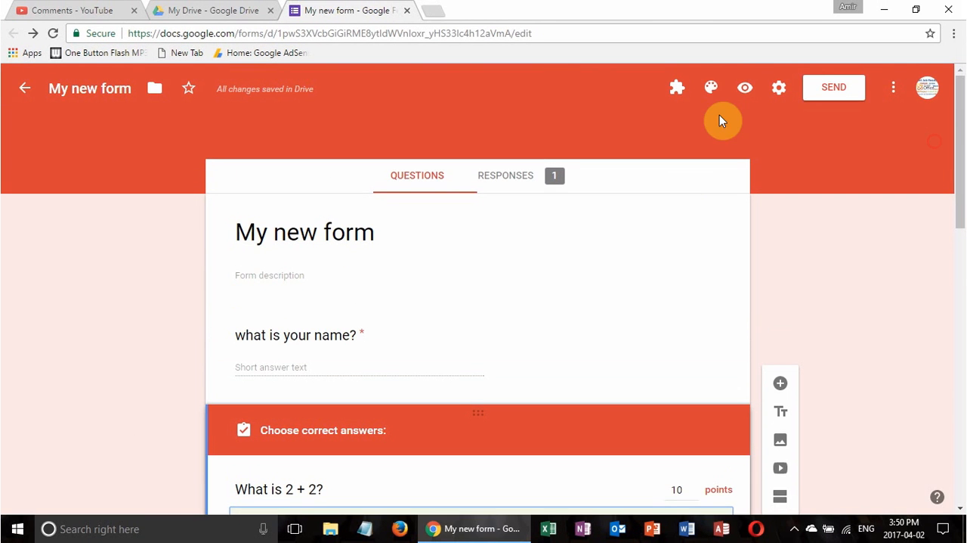
{"action": "left_click", "coordinate": [744, 91]}
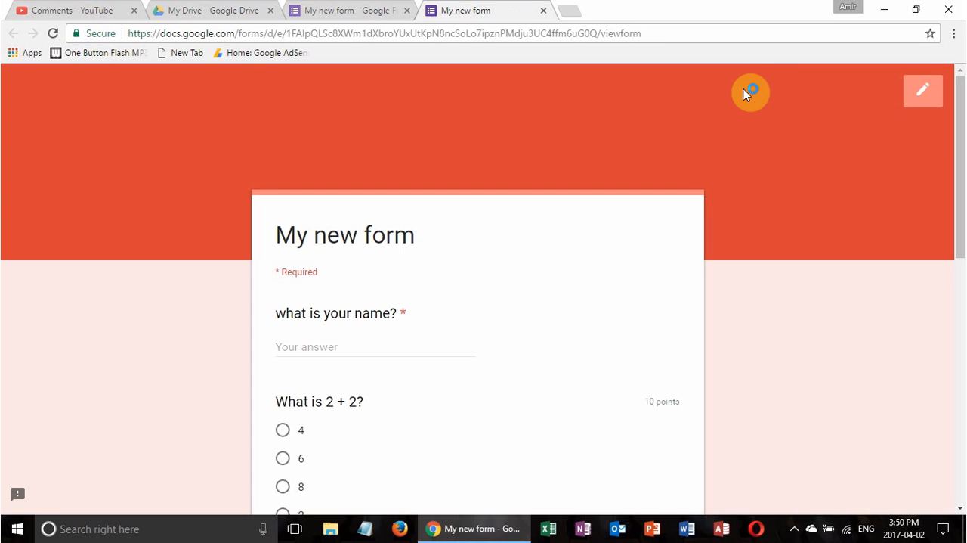
{"action": "left_click", "coordinate": [374, 350]}
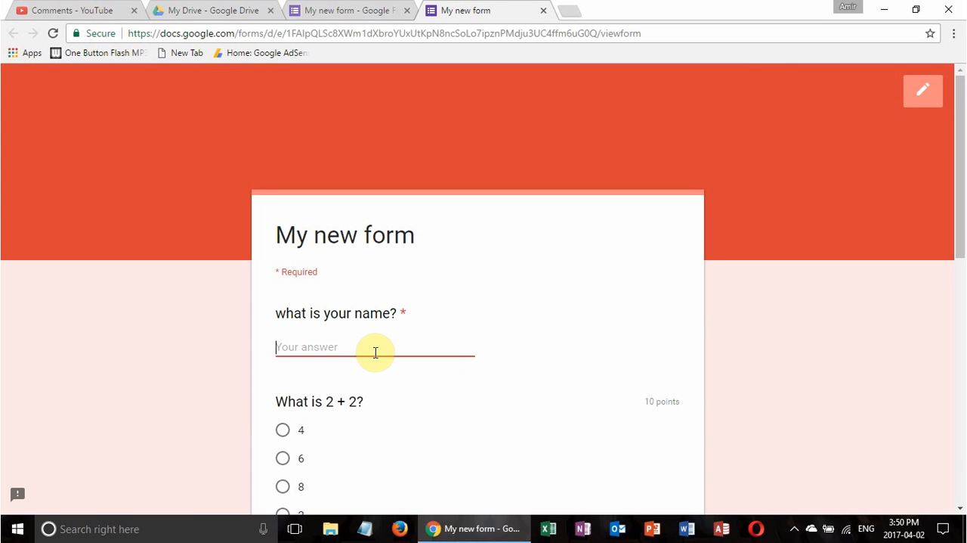
{"action": "type", "text": "Sam"}
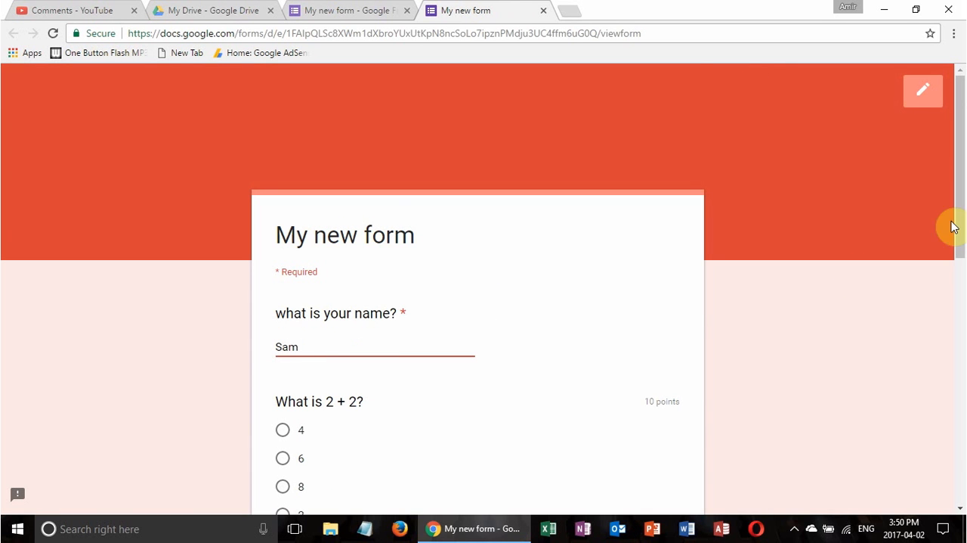
{"action": "left_click_drag", "start_coordinate": [960, 156], "coordinate": [960, 244]}
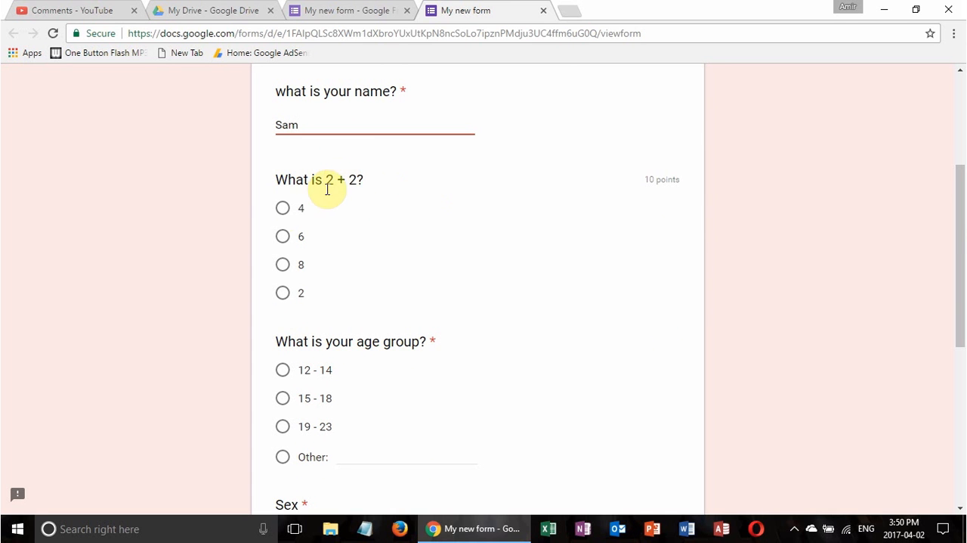
{"action": "left_click", "coordinate": [282, 237]}
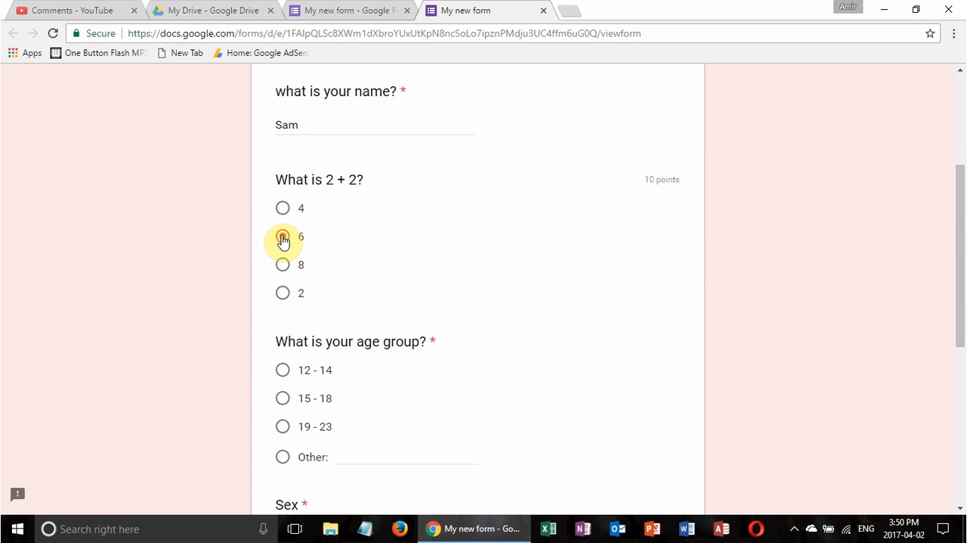
{"action": "left_click", "coordinate": [282, 398]}
Select the sex "Male" and the city "Delhi", and submit the test response
{"action": "left_click_drag", "start_coordinate": [961, 212], "coordinate": [965, 333]}
{"action": "scroll", "coordinate": [449, 333], "scroll_direction": "down", "scroll_amount": 1}
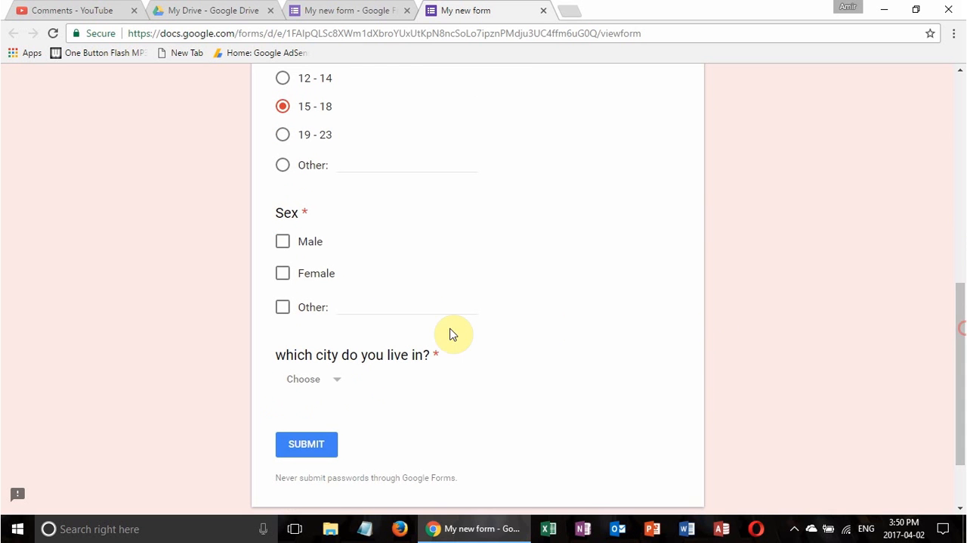
{"action": "left_click", "coordinate": [282, 243]}
{"action": "left_click", "coordinate": [338, 376]}
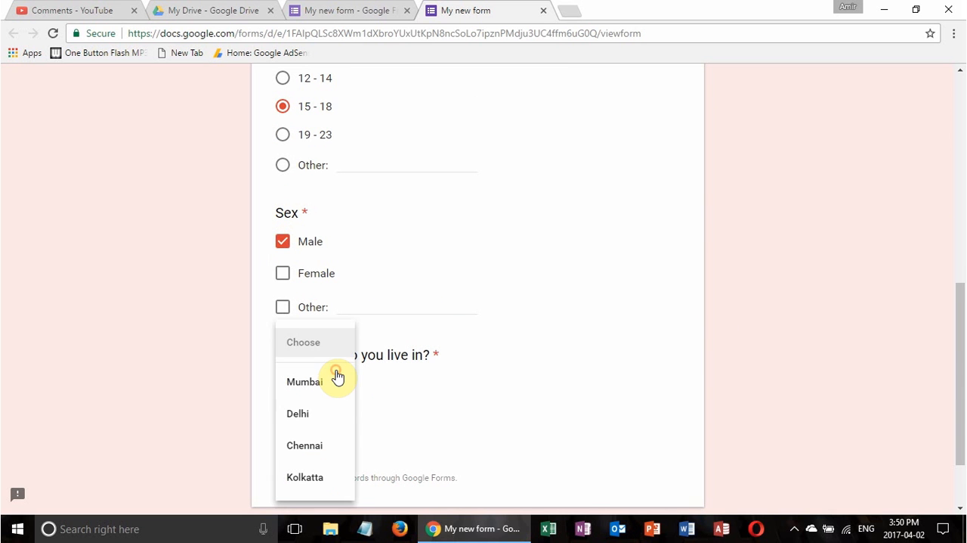
{"action": "left_click", "coordinate": [309, 411]}
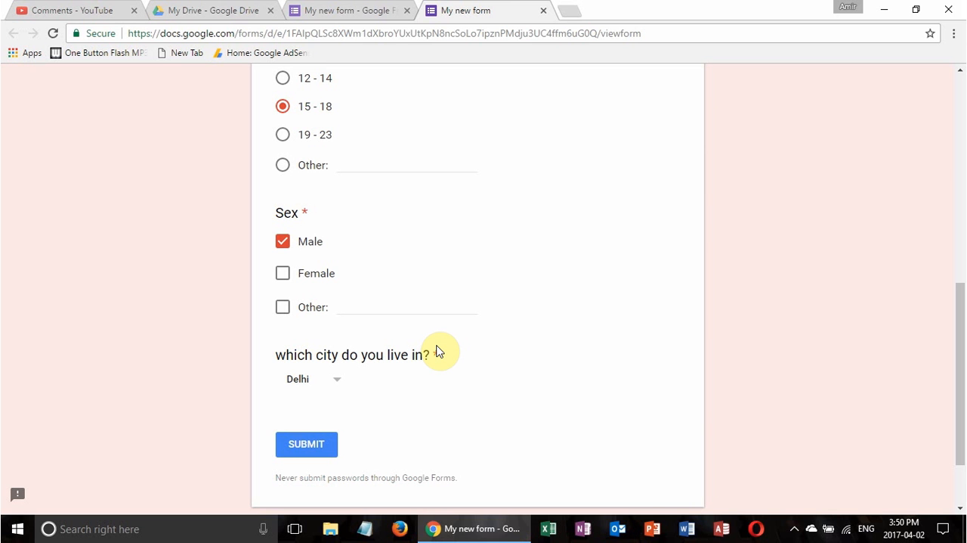
{"action": "left_click", "coordinate": [300, 444]}
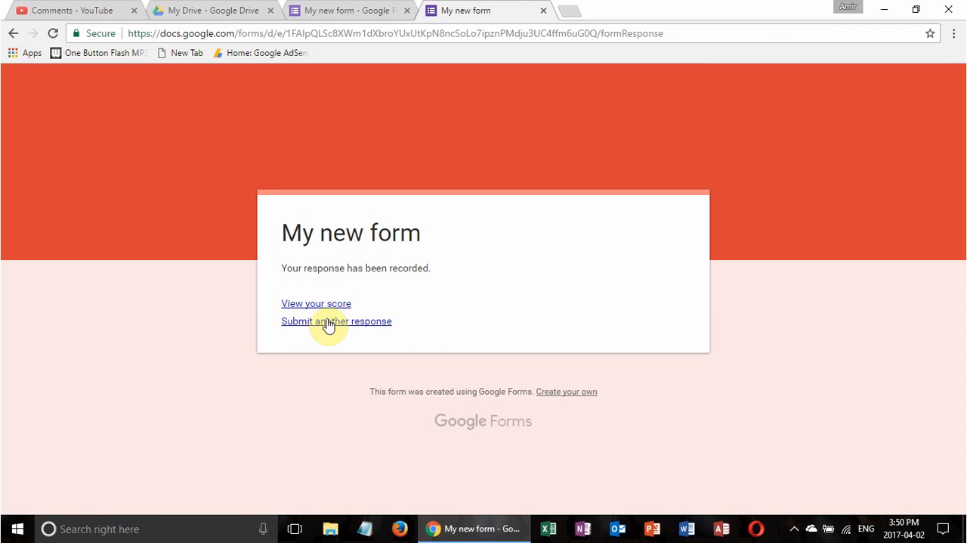
View the score of the submitted response with its correct answers, and return to the form editor
{"action": "left_click", "coordinate": [318, 304]}
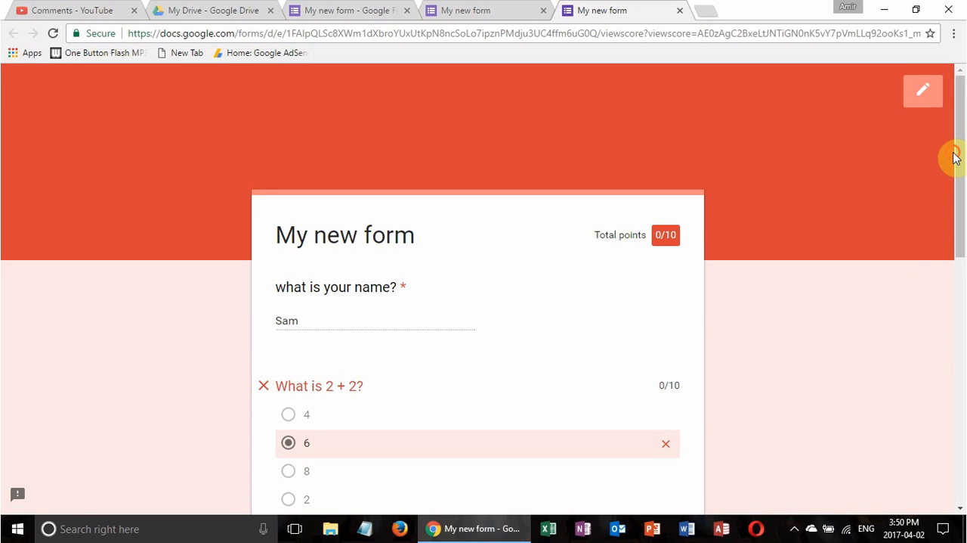
{"action": "left_click_drag", "start_coordinate": [955, 157], "coordinate": [916, 290]}
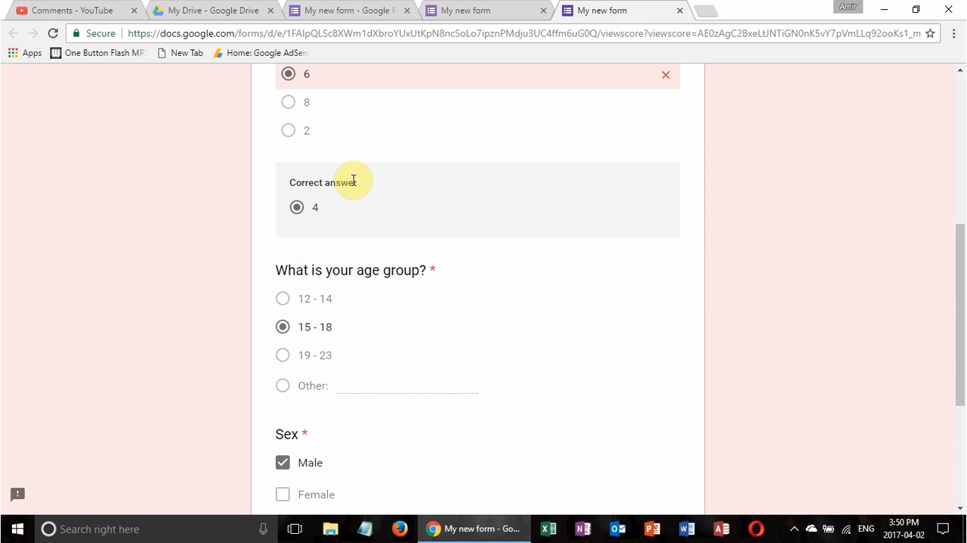
{"action": "left_click_drag", "start_coordinate": [963, 335], "coordinate": [942, 192]}
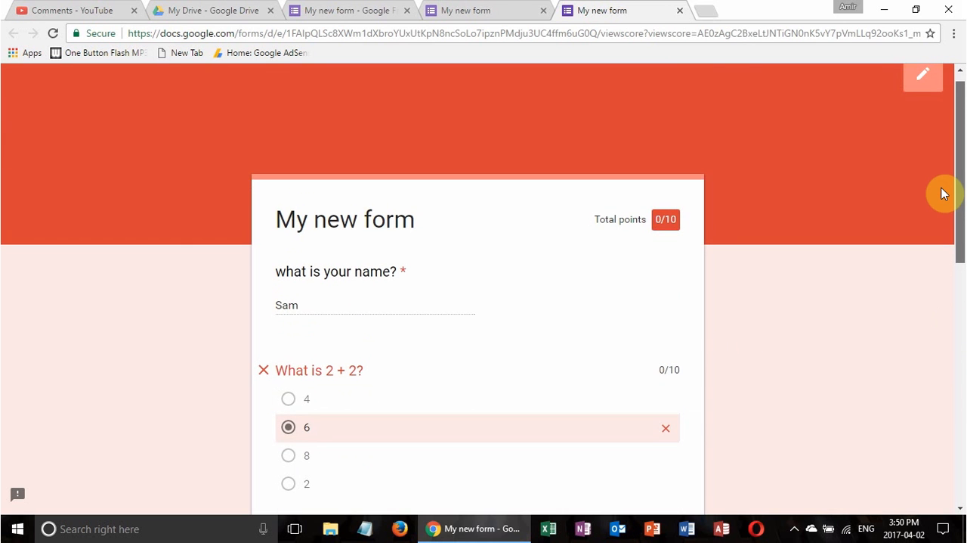
{"action": "left_click", "coordinate": [679, 10]}
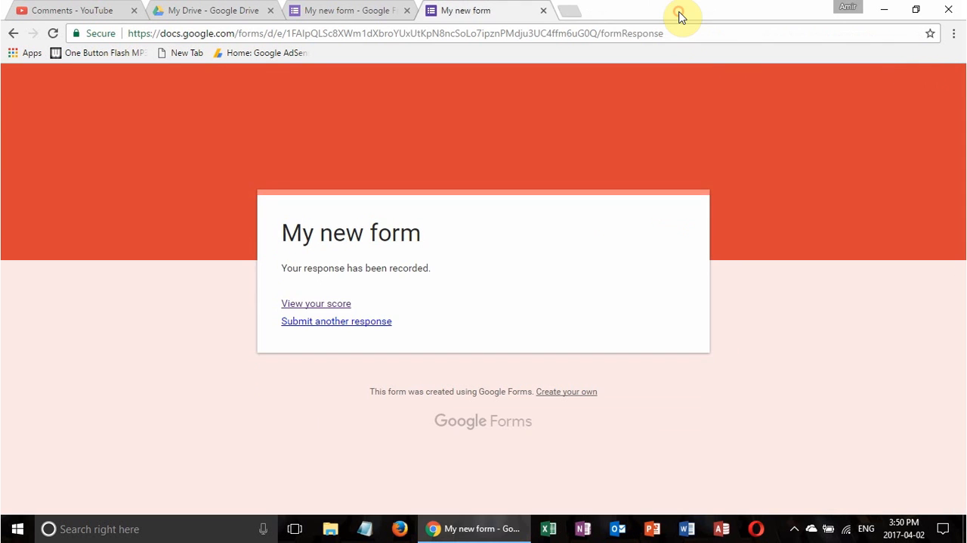
{"action": "left_click", "coordinate": [544, 11]}
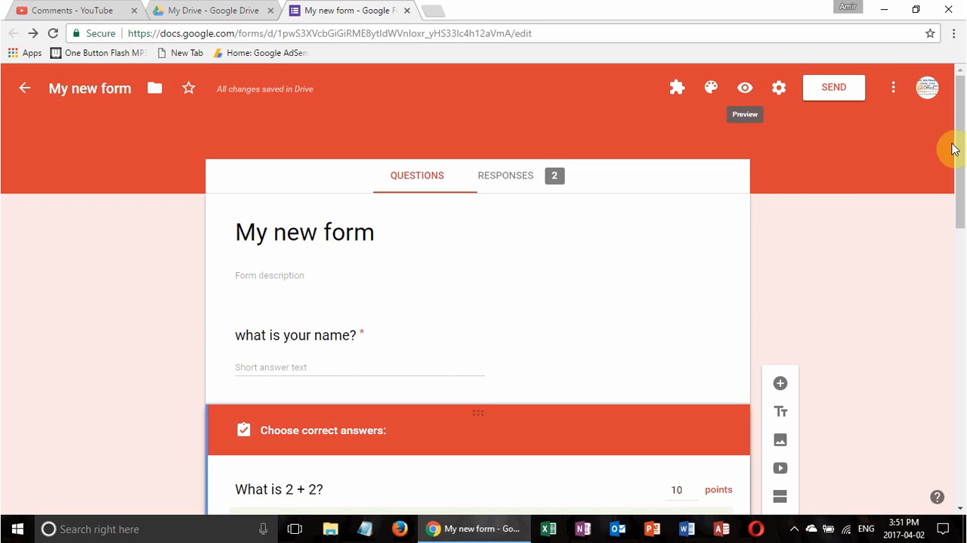
Open the form's add-ons gallery and browse the available add-ons
{"action": "left_click", "coordinate": [893, 89]}
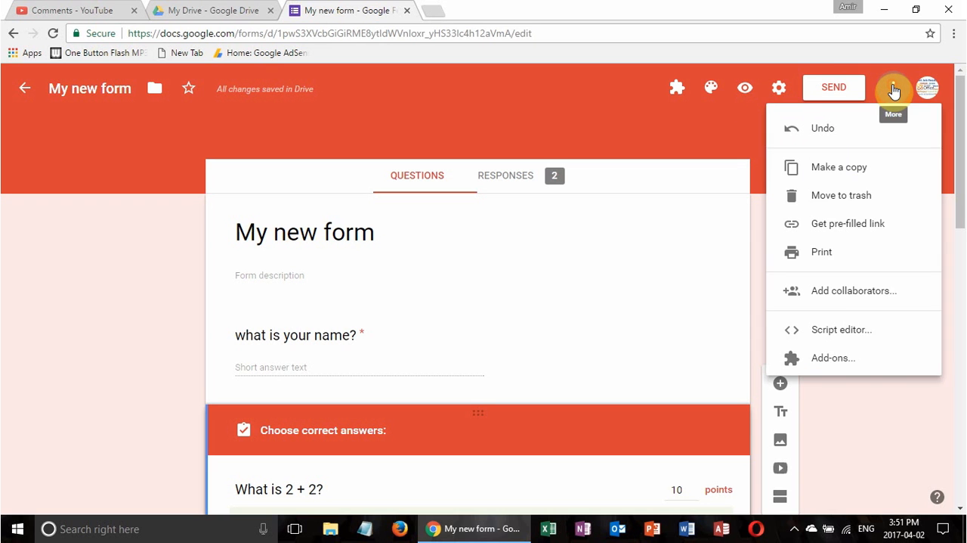
{"action": "left_click", "coordinate": [819, 361]}
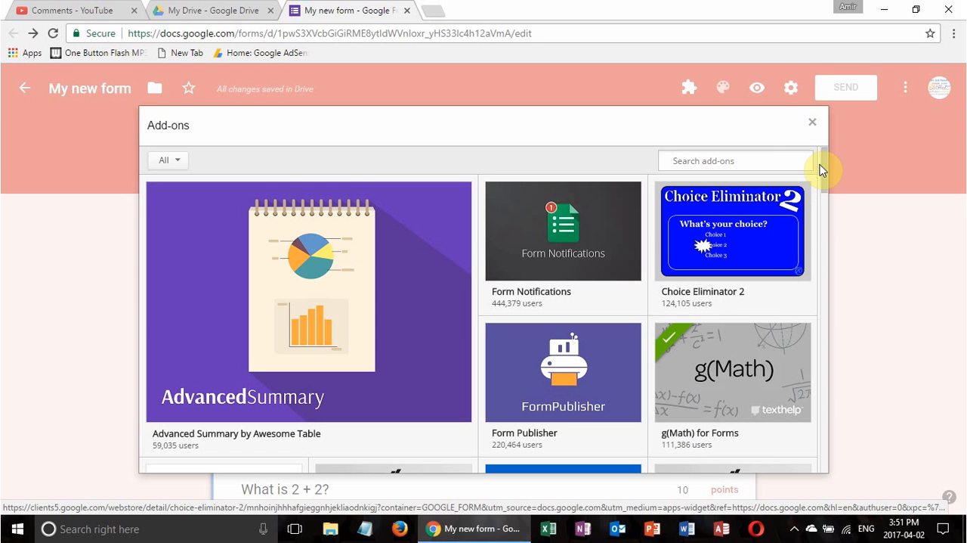
{"action": "left_click_drag", "start_coordinate": [822, 165], "coordinate": [824, 446]}
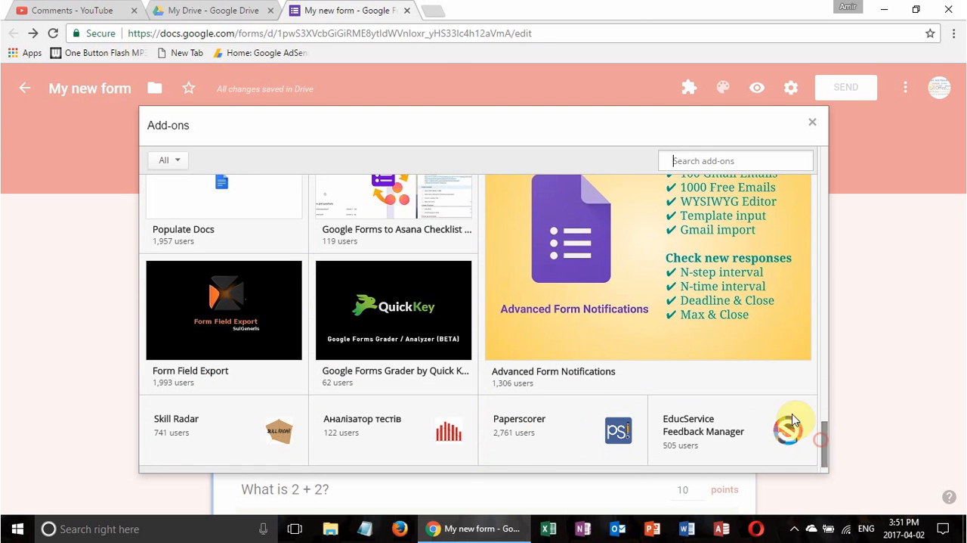
Close the add-ons gallery and check the form's list of installed add-ons
{"action": "mouse_move", "coordinate": [752, 381]}
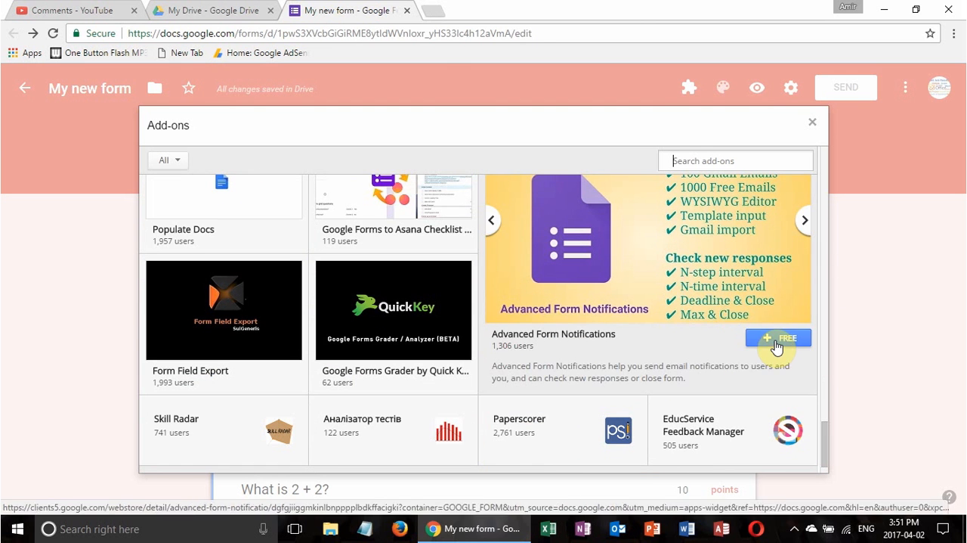
{"action": "left_click", "coordinate": [812, 122]}
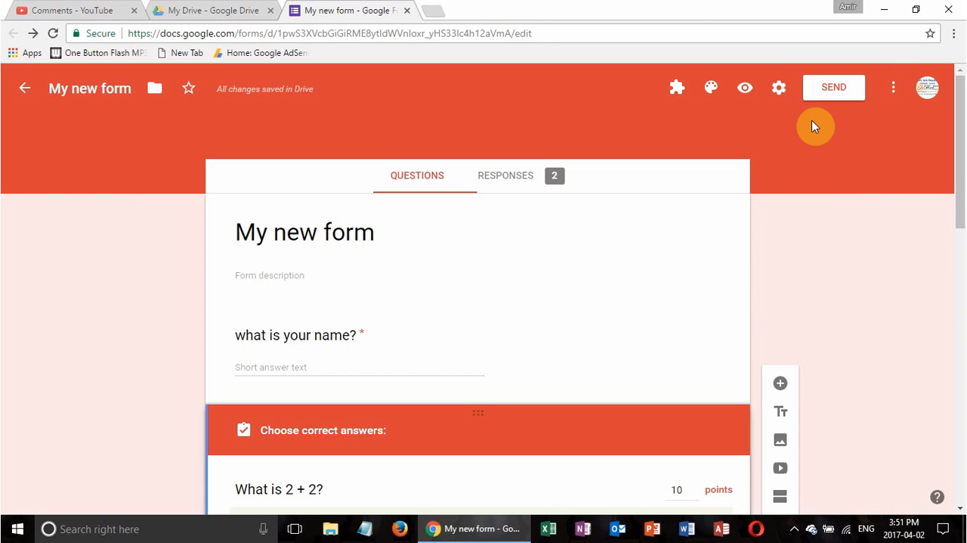
{"action": "left_click", "coordinate": [679, 91]}
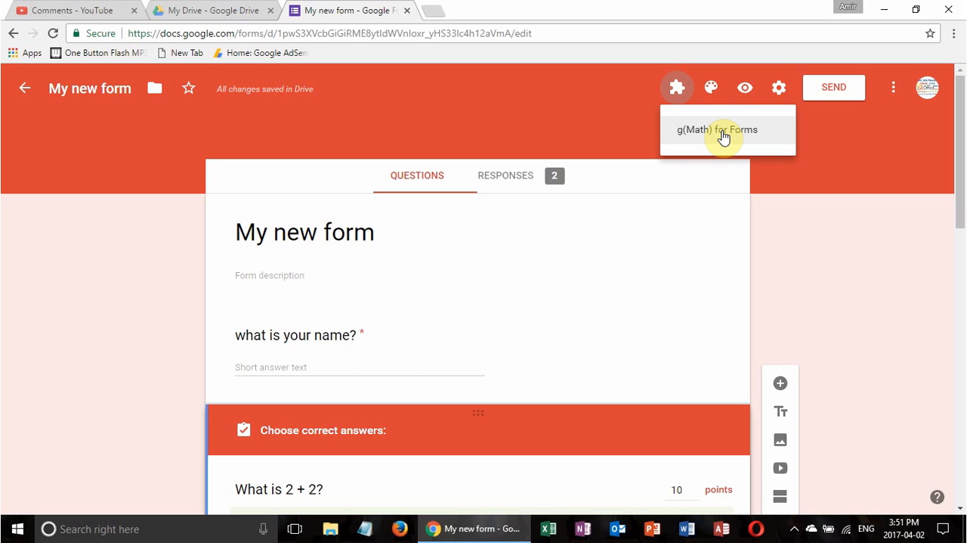
{"action": "left_click", "coordinate": [526, 174]}
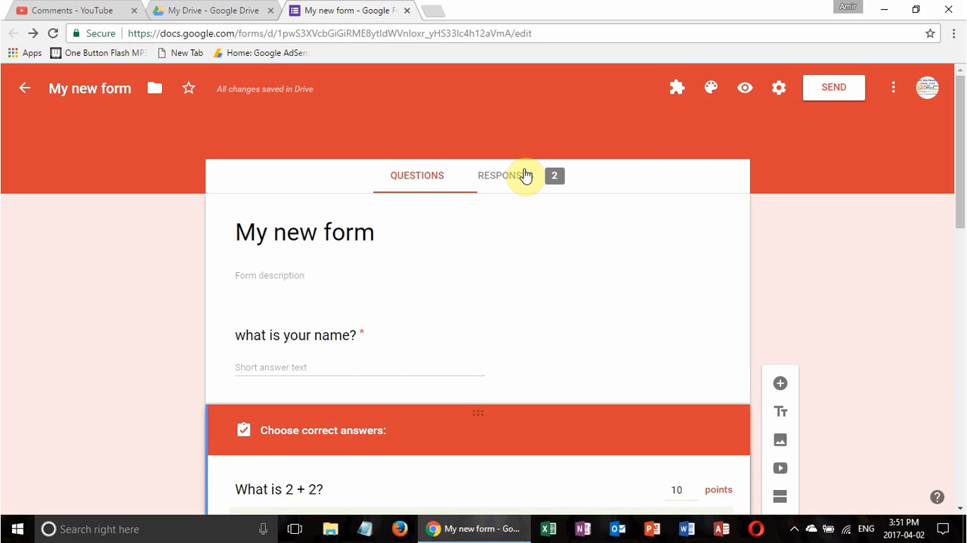
Open the form's responses and create a new spreadsheet for them named "My new form (Responses)"
{"action": "left_click", "coordinate": [505, 185]}
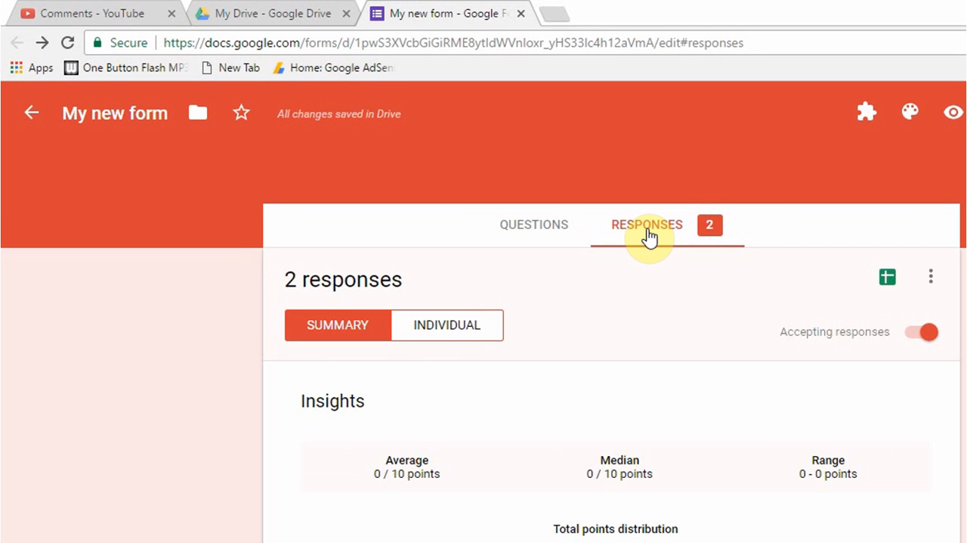
{"action": "left_click", "coordinate": [888, 280]}
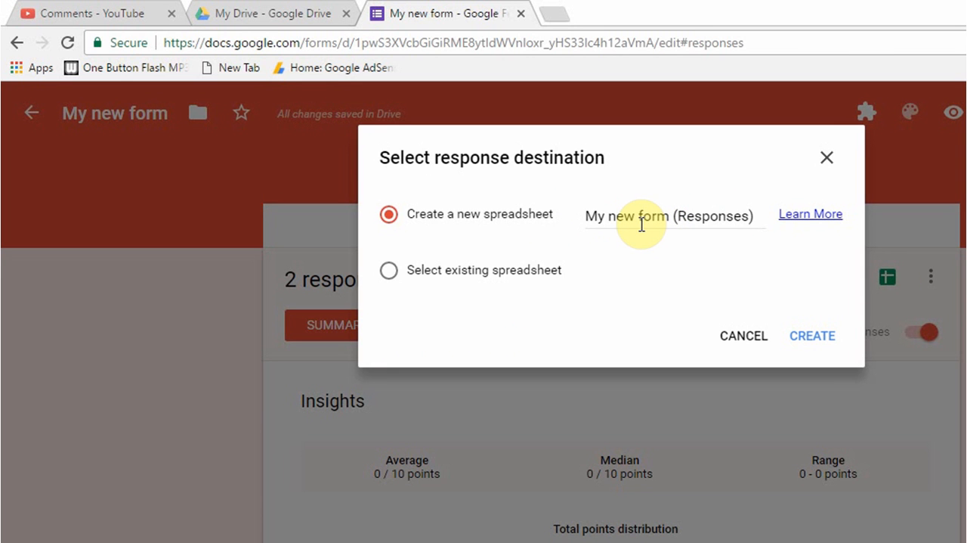
{"action": "left_click", "coordinate": [811, 341]}
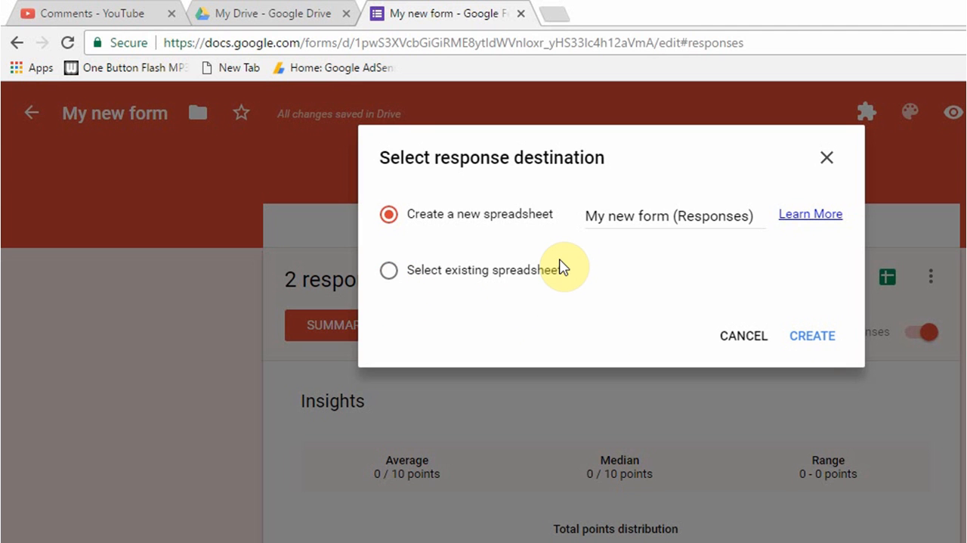
{"action": "left_click", "coordinate": [822, 337]}
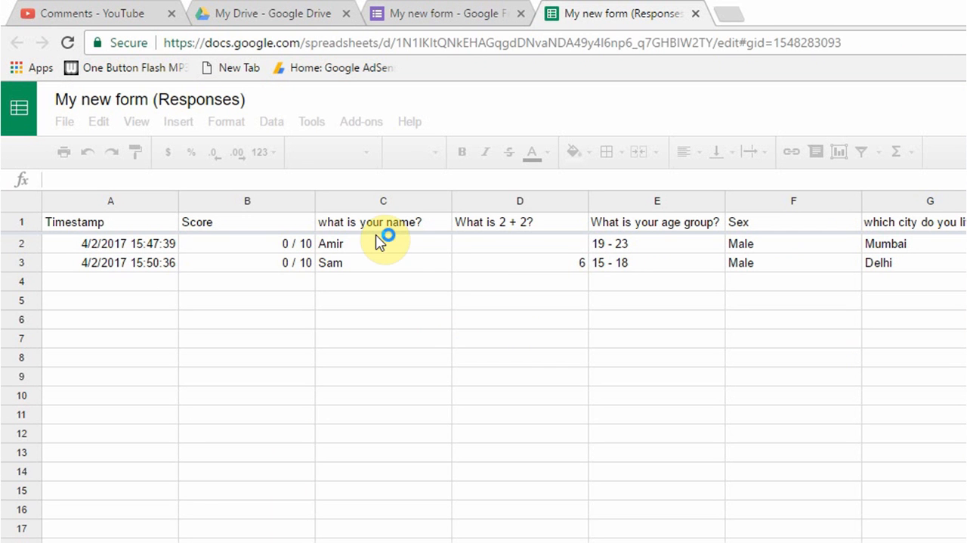
Review the responses spreadsheet and close it, and close the form after viewing its additional options
{"action": "left_click", "coordinate": [155, 221]}
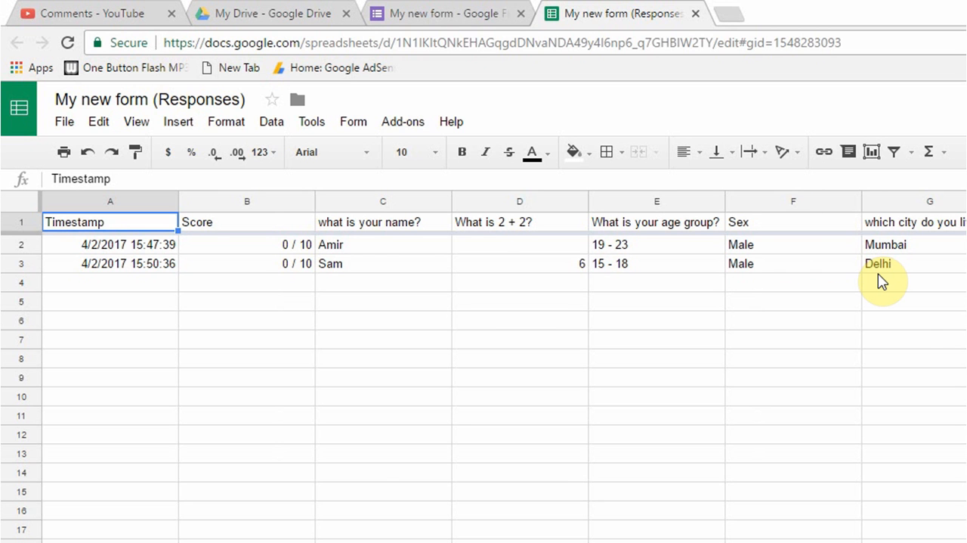
{"action": "left_click", "coordinate": [695, 14]}
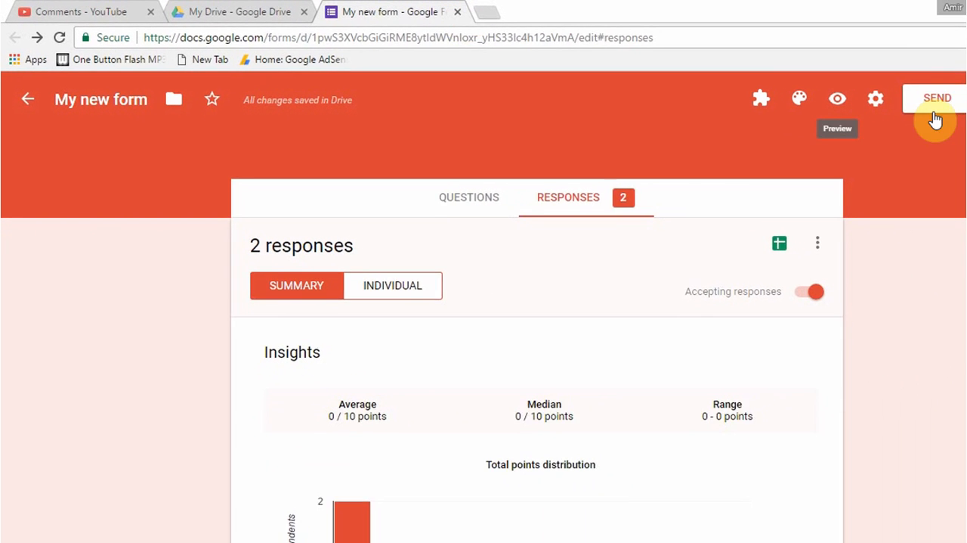
{"action": "left_click", "coordinate": [897, 89]}
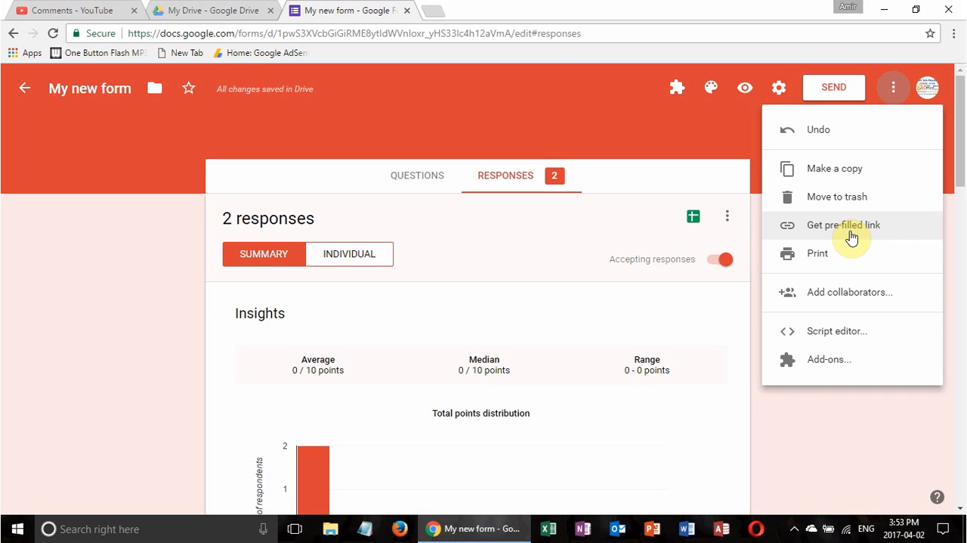
{"action": "left_click", "coordinate": [407, 11]}
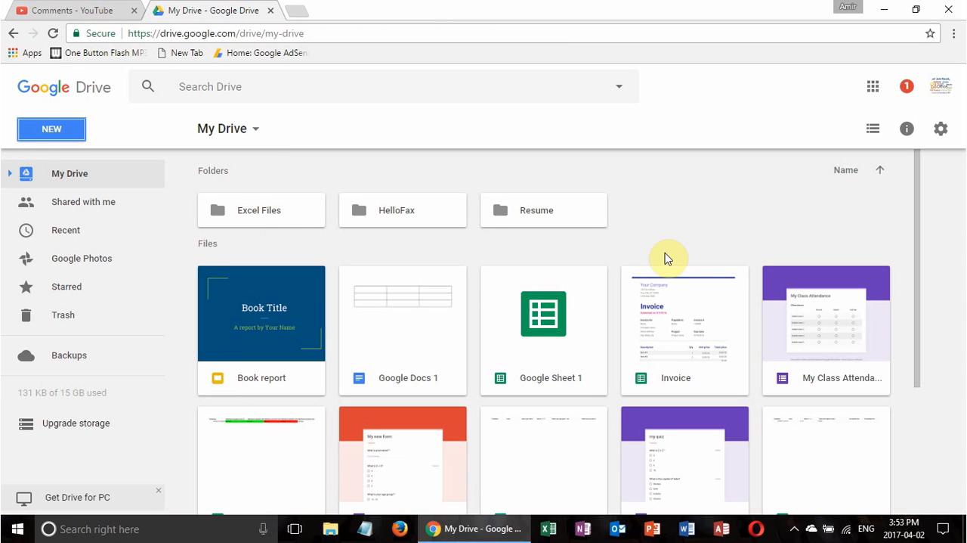
Find "My new form" in My Drive and open its sharing settings
{"action": "left_click_drag", "start_coordinate": [915, 231], "coordinate": [952, 389]}
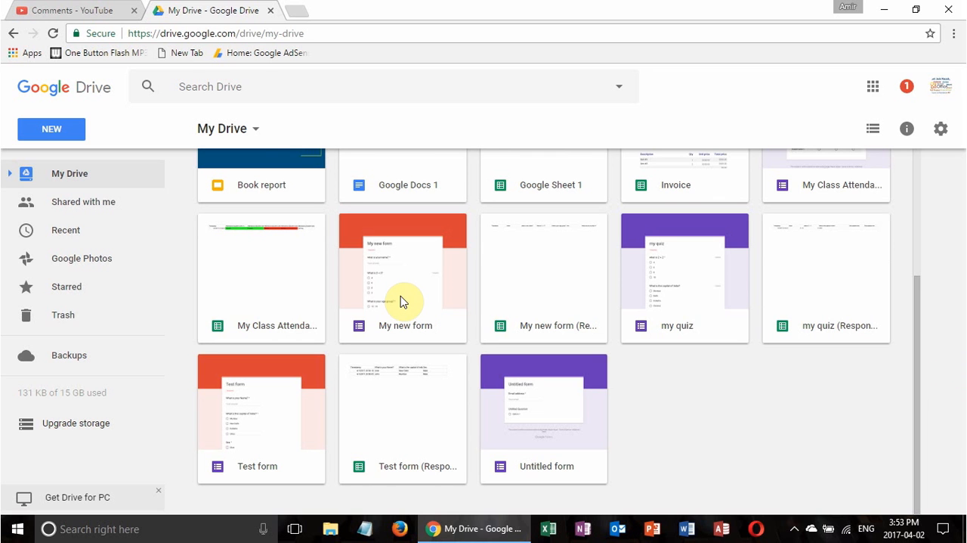
{"action": "left_click", "coordinate": [409, 263]}
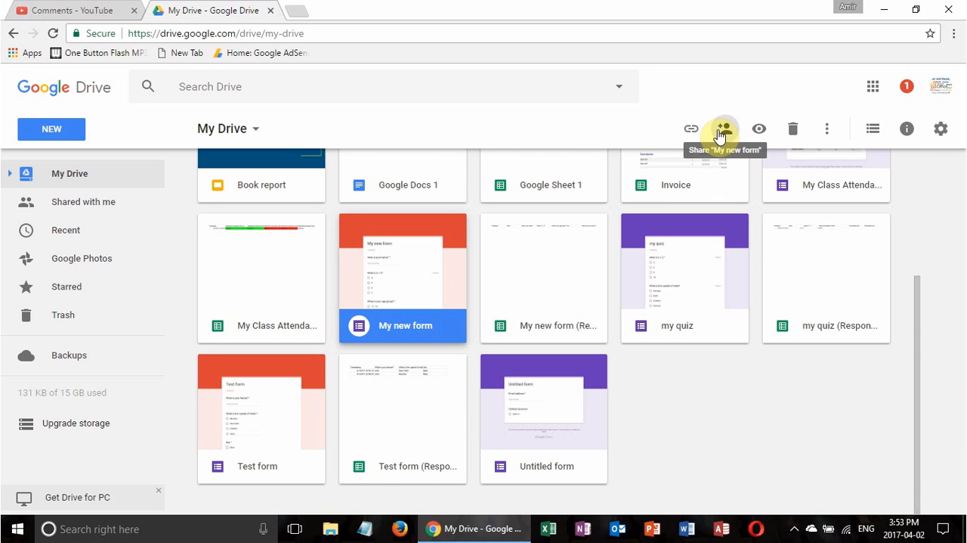
{"action": "right_click", "coordinate": [434, 236]}
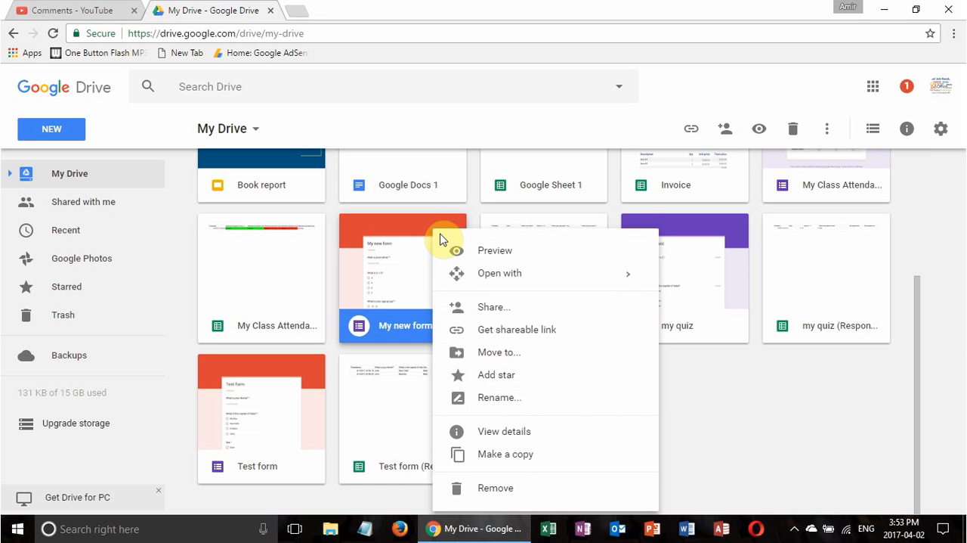
{"action": "left_click", "coordinate": [529, 316]}
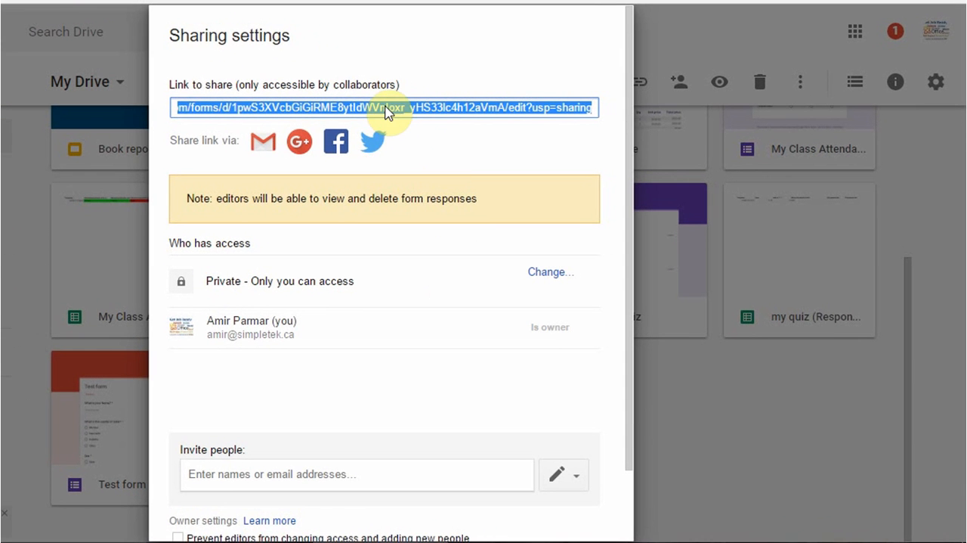
Copy the form's share link from the sharing settings
{"action": "left_click", "coordinate": [384, 105]}
{"action": "left_click", "coordinate": [409, 108]}
{"action": "right_click", "coordinate": [408, 111]}
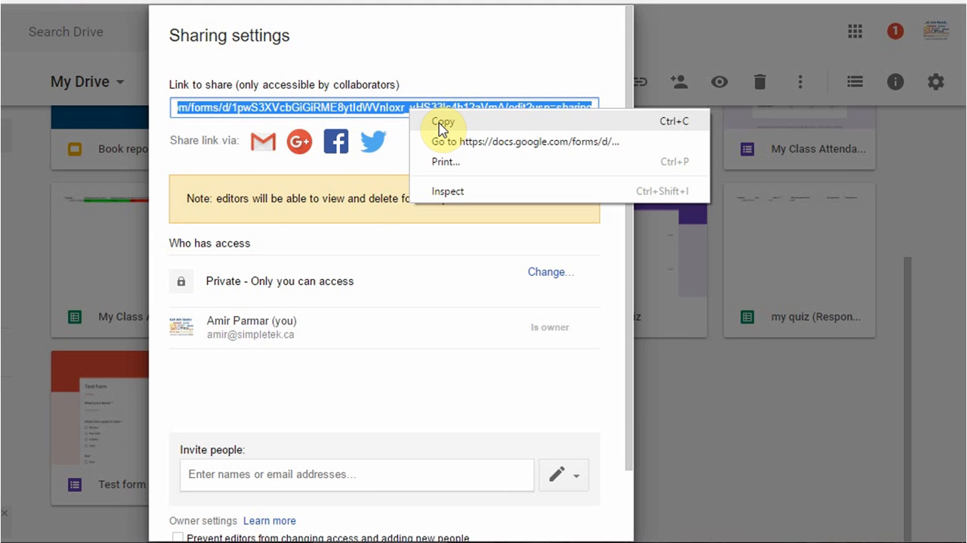
{"action": "left_click", "coordinate": [442, 125]}
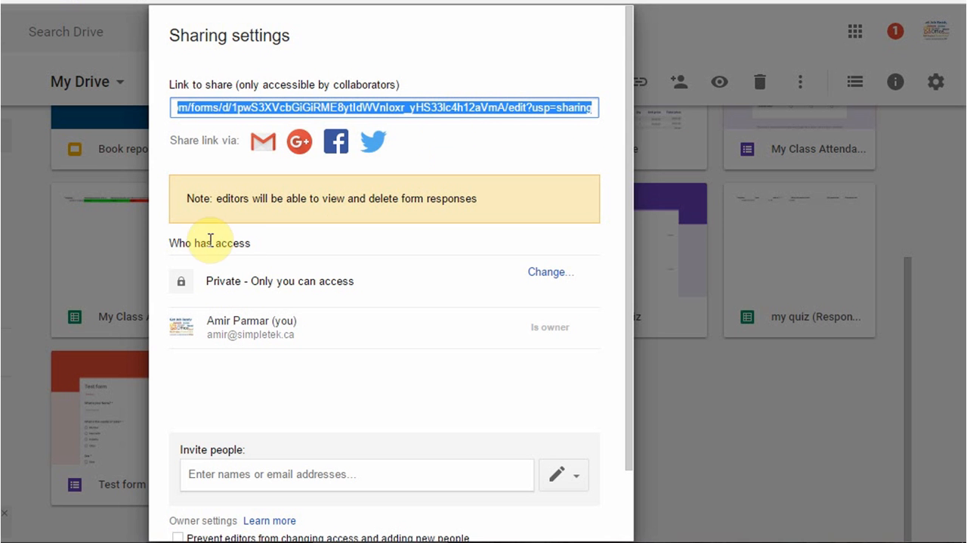
Try the link sharing option "On - Anyone with the link" for the form, and cancel the link sharing changes
{"action": "left_click", "coordinate": [550, 274]}
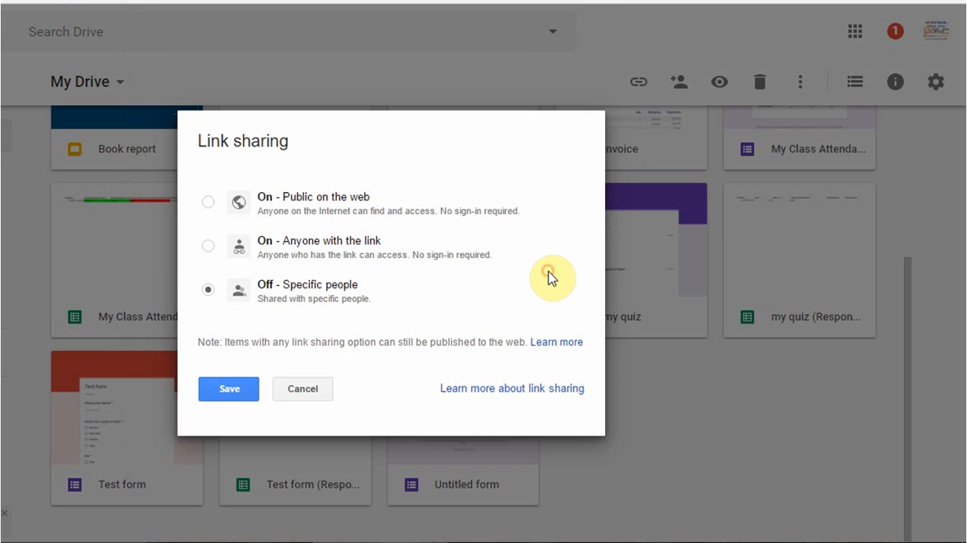
{"action": "left_click", "coordinate": [207, 245]}
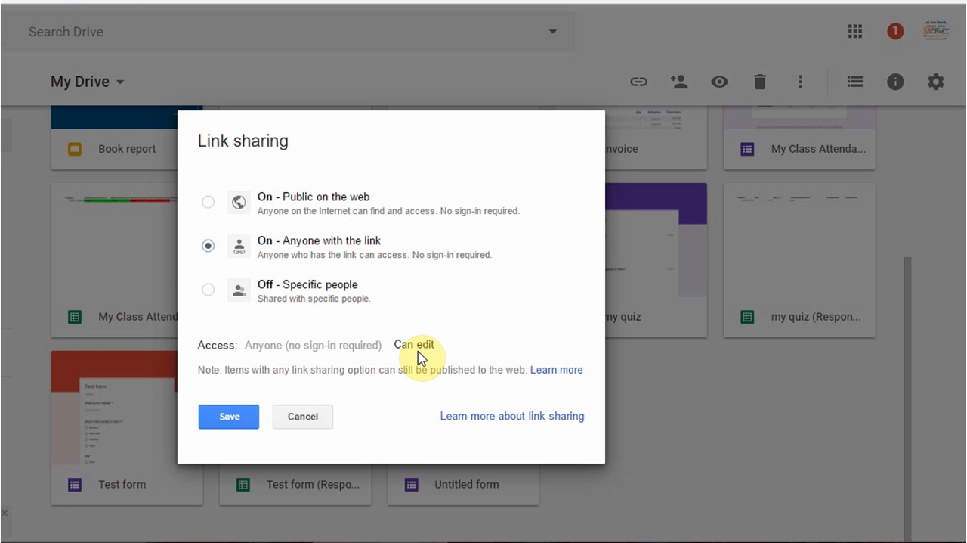
{"action": "left_click", "coordinate": [307, 423]}
{"action": "left_click", "coordinate": [546, 271]}
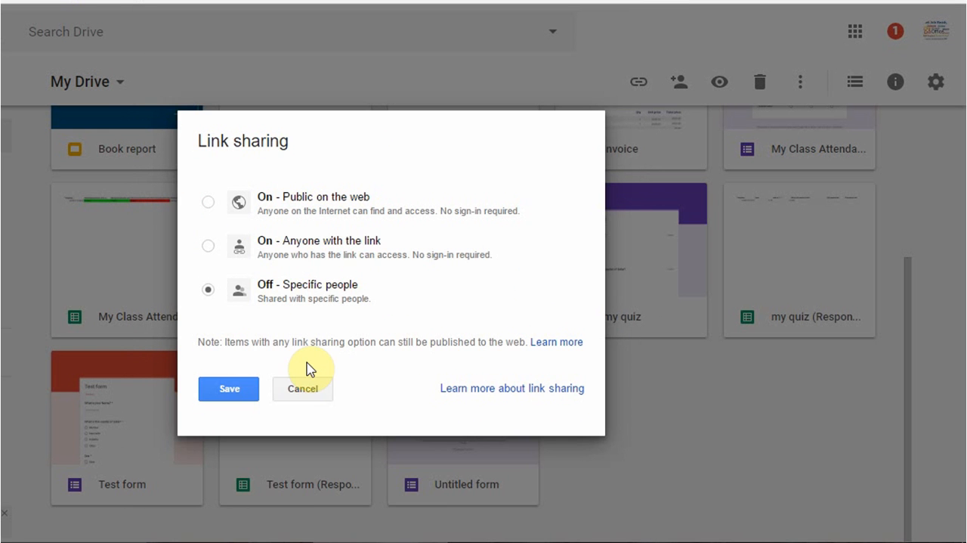
{"action": "left_click", "coordinate": [305, 388]}
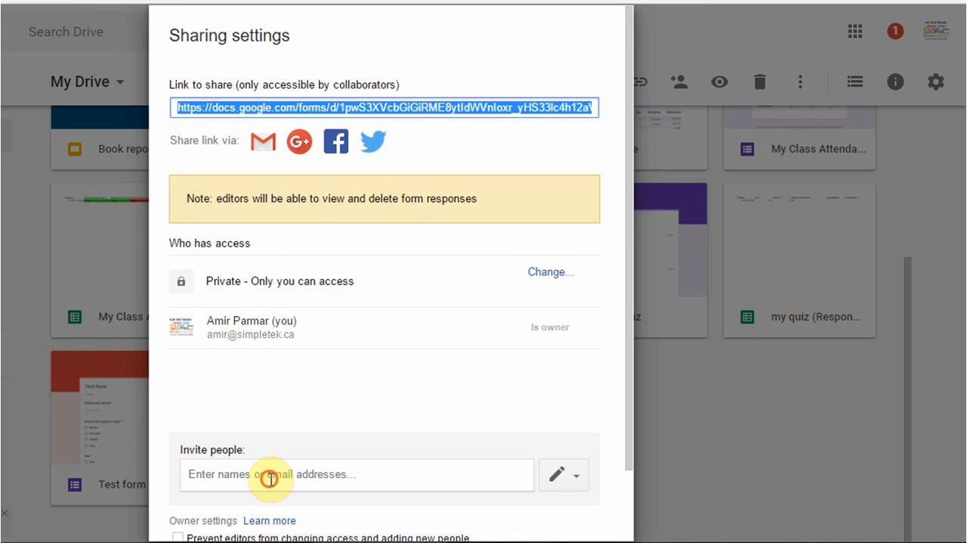
Explore the form's invitation options, including the optional personal message and the editing permission, and cancel the invitation
{"action": "left_click", "coordinate": [313, 473]}
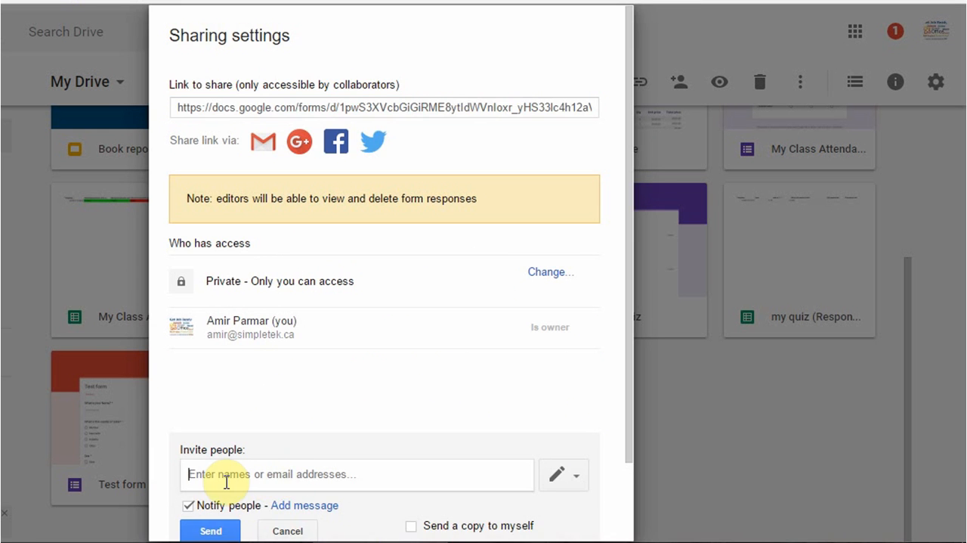
{"action": "left_click", "coordinate": [631, 326]}
{"action": "left_click_drag", "start_coordinate": [631, 326], "coordinate": [633, 443]}
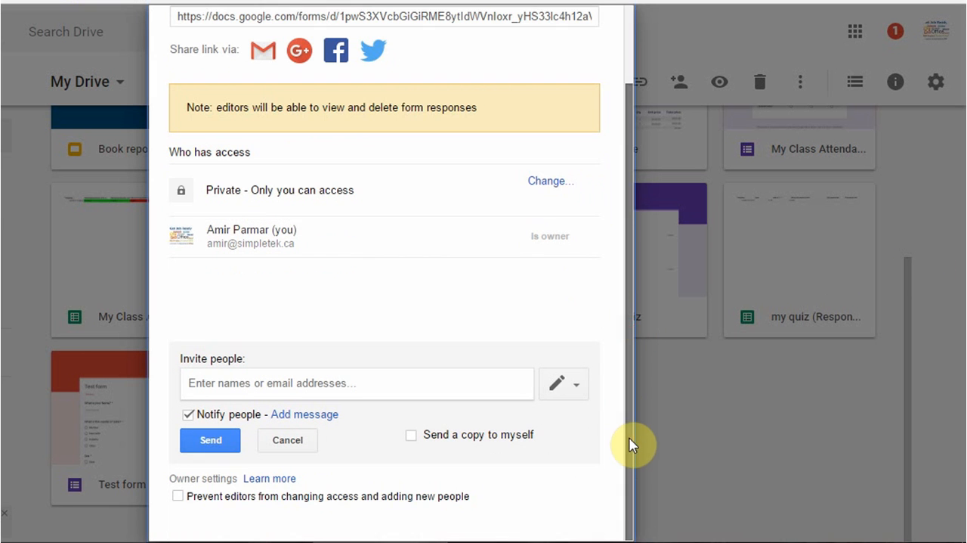
{"action": "left_click", "coordinate": [341, 387]}
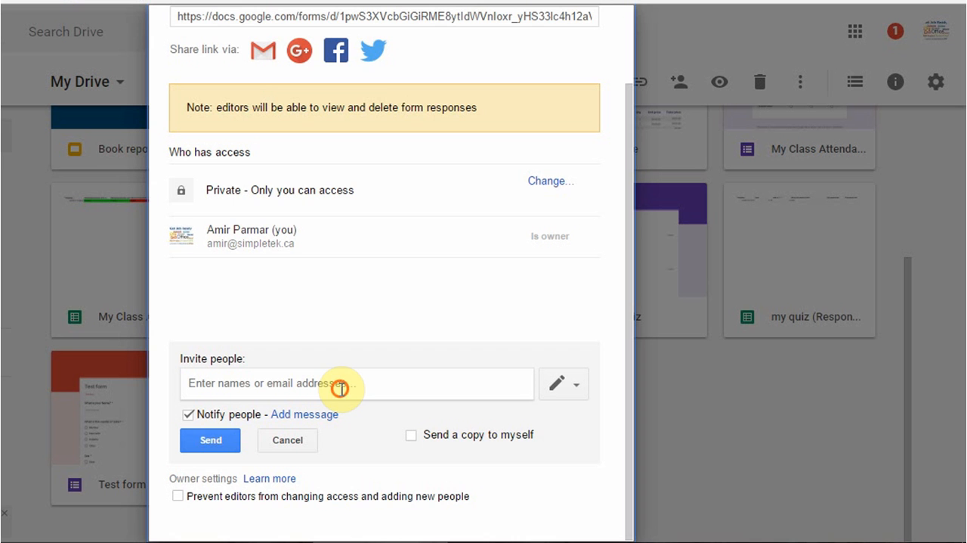
{"action": "left_click", "coordinate": [305, 417]}
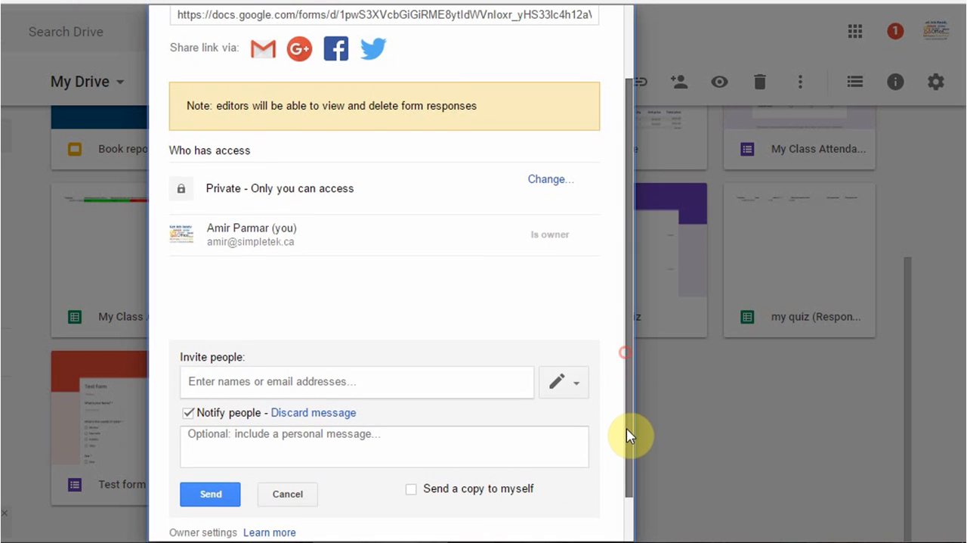
{"action": "scroll", "coordinate": [628, 435], "scroll_direction": "down", "scroll_amount": 2}
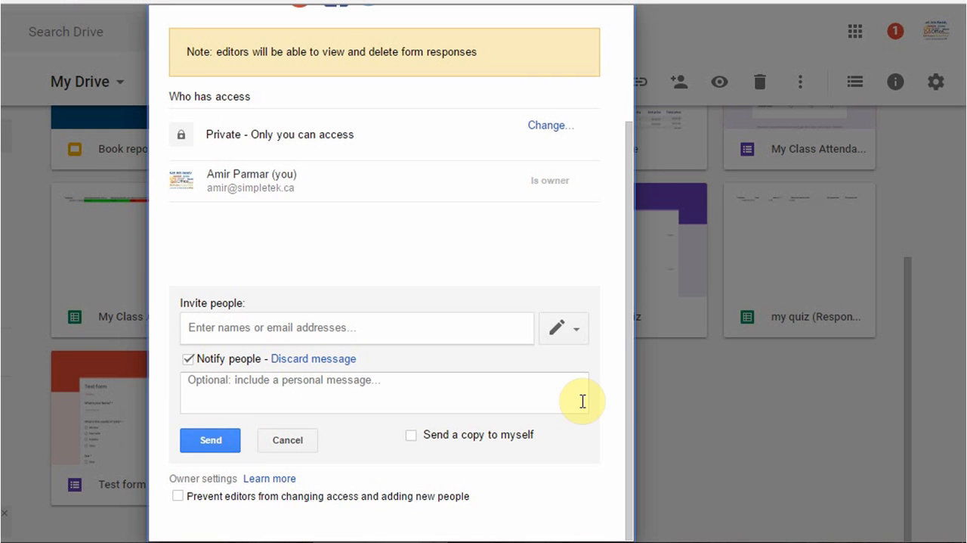
{"action": "left_click", "coordinate": [576, 330]}
{"action": "left_click", "coordinate": [574, 330]}
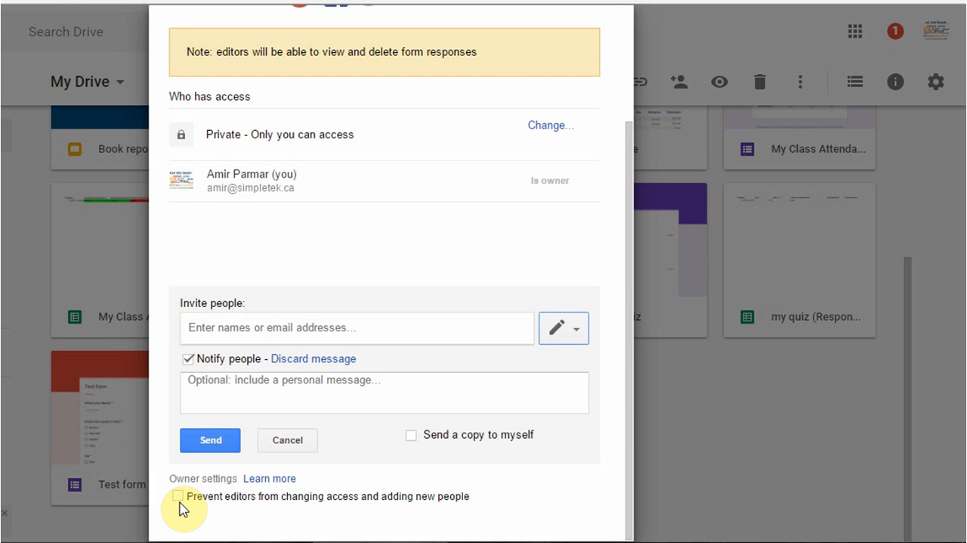
{"action": "left_click", "coordinate": [288, 442]}
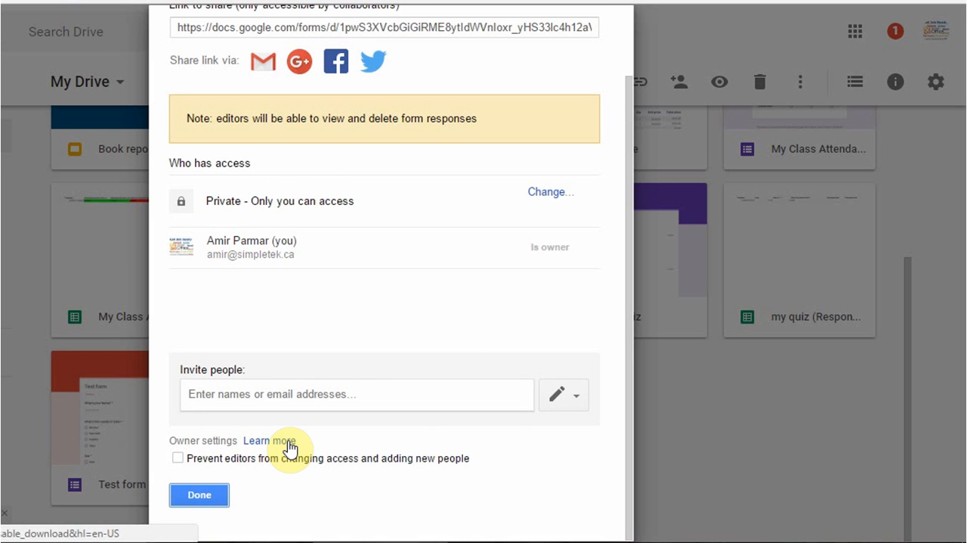
Look over the form's sharing settings once more and close them to return to My Drive
{"action": "left_click_drag", "start_coordinate": [629, 98], "coordinate": [616, 40]}
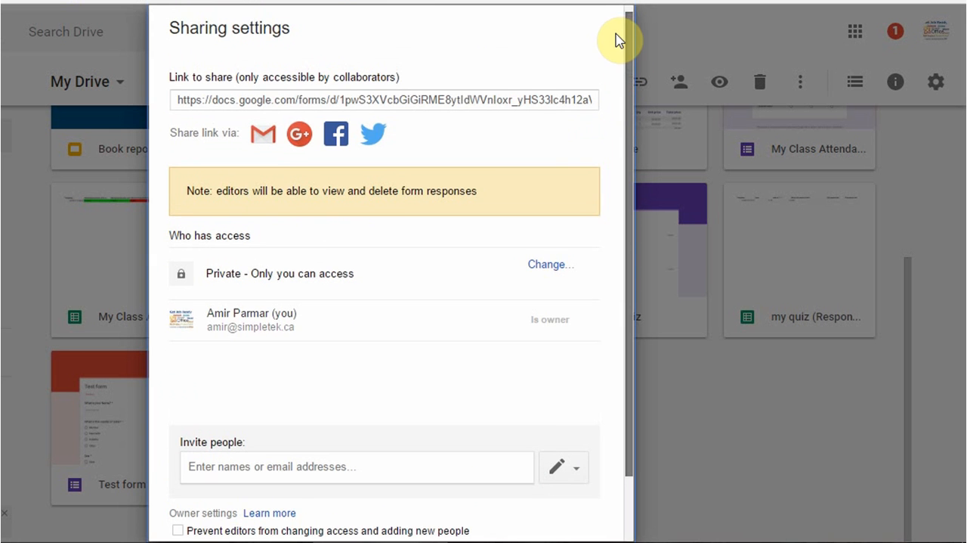
{"action": "scroll", "coordinate": [616, 350], "scroll_direction": "down", "scroll_amount": 2}
{"action": "left_click", "coordinate": [281, 484]}
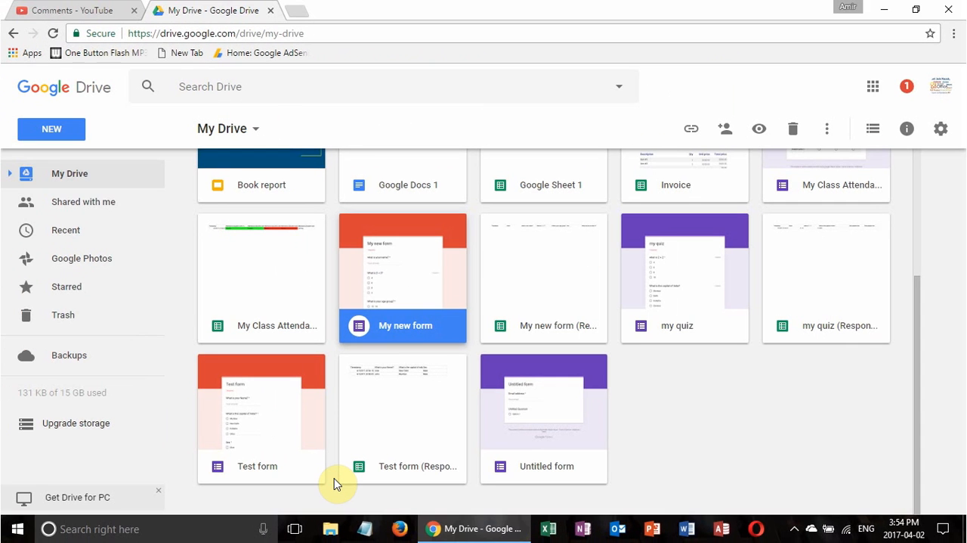
Select the responses spreadsheet of "Test form" in My Drive and open its sharing dialog
{"action": "left_click", "coordinate": [381, 428]}
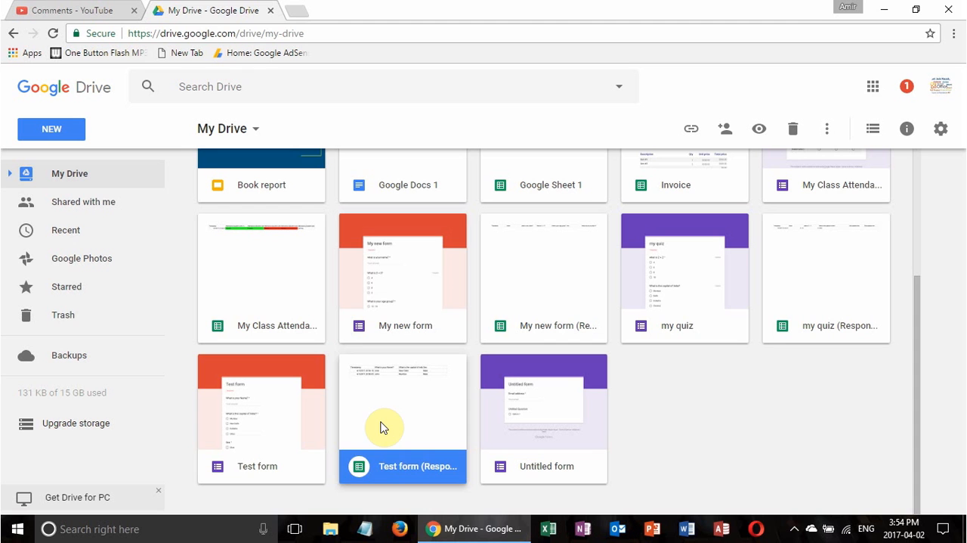
{"action": "left_click", "coordinate": [290, 426]}
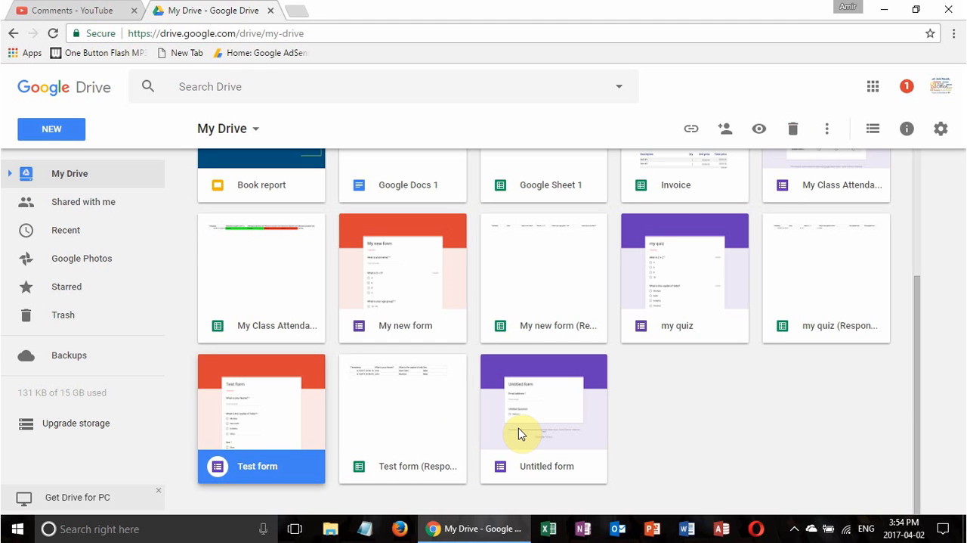
{"action": "left_click", "coordinate": [424, 431]}
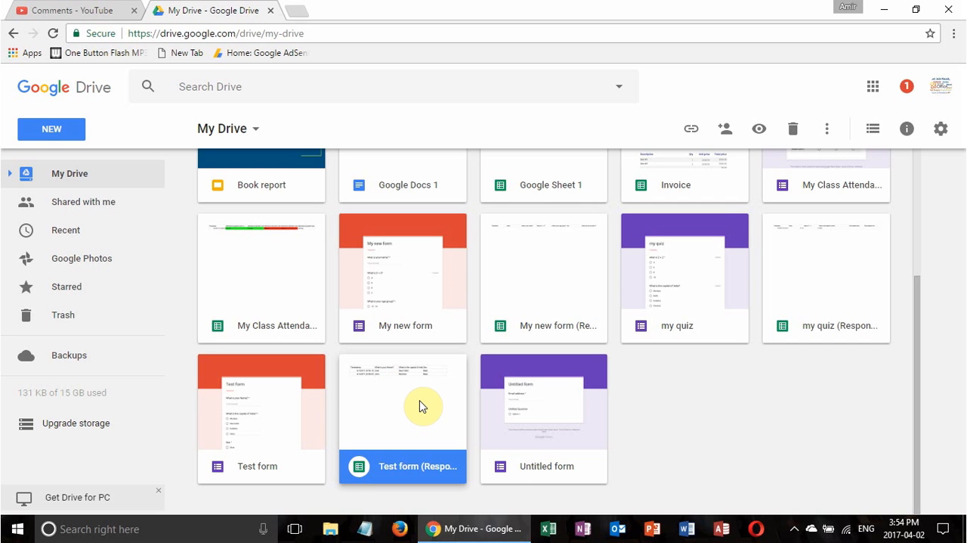
{"action": "left_click", "coordinate": [726, 130]}
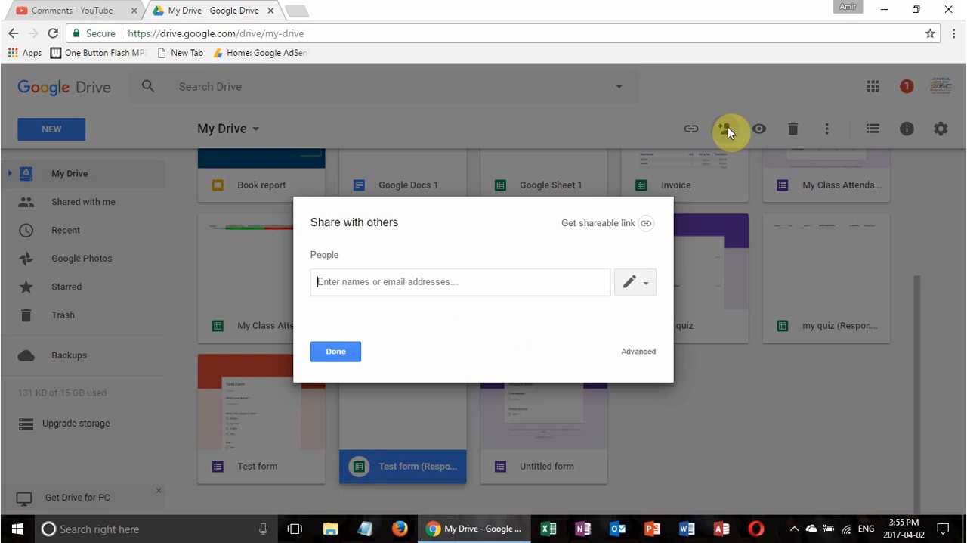
Review the responses spreadsheet's advanced sharing settings and invitation permission levels, then cancel the invitation and close the settings
{"action": "left_click", "coordinate": [638, 353]}
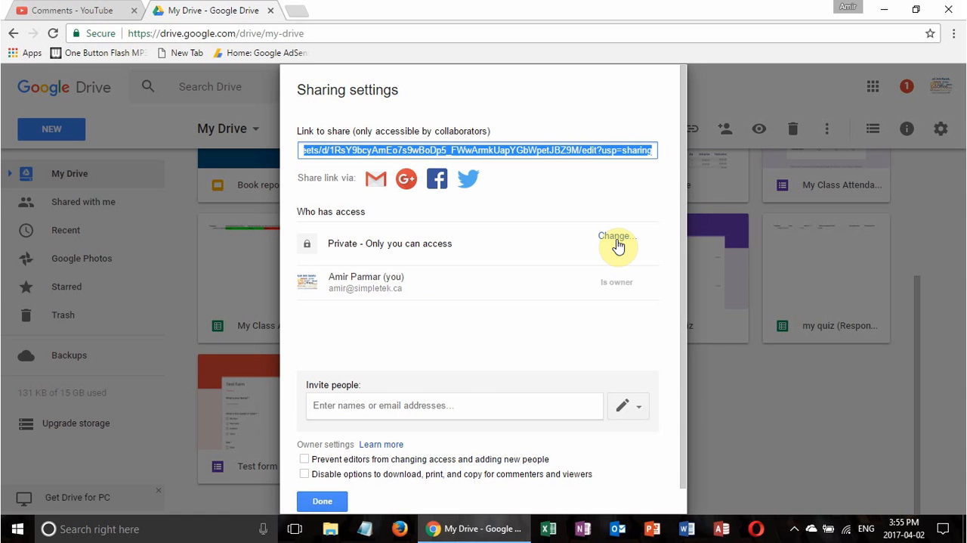
{"action": "left_click", "coordinate": [386, 405]}
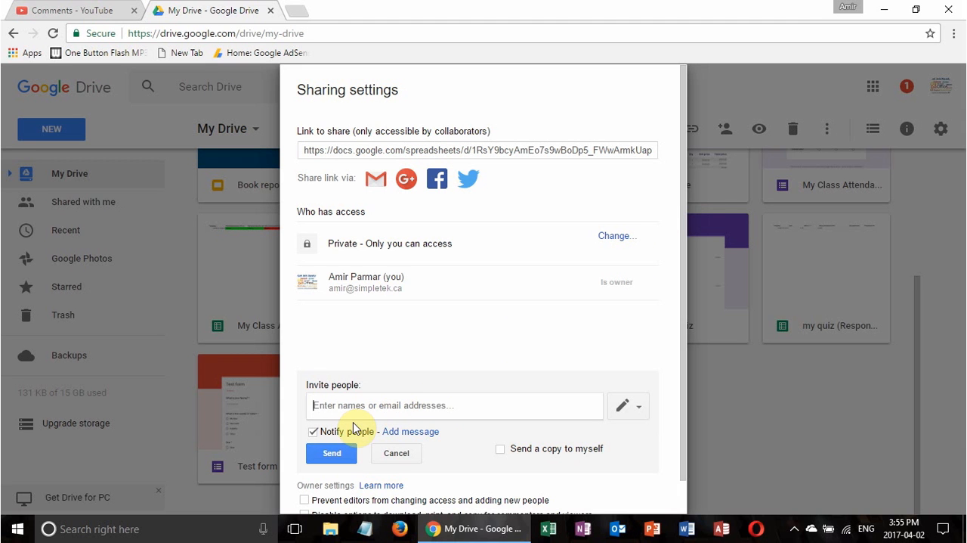
{"action": "left_click", "coordinate": [628, 410]}
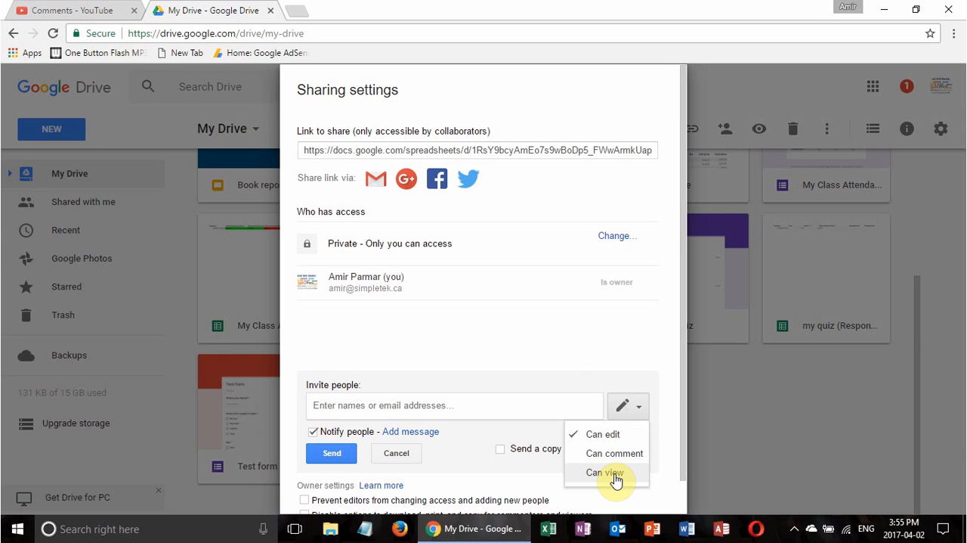
{"action": "left_click", "coordinate": [557, 368]}
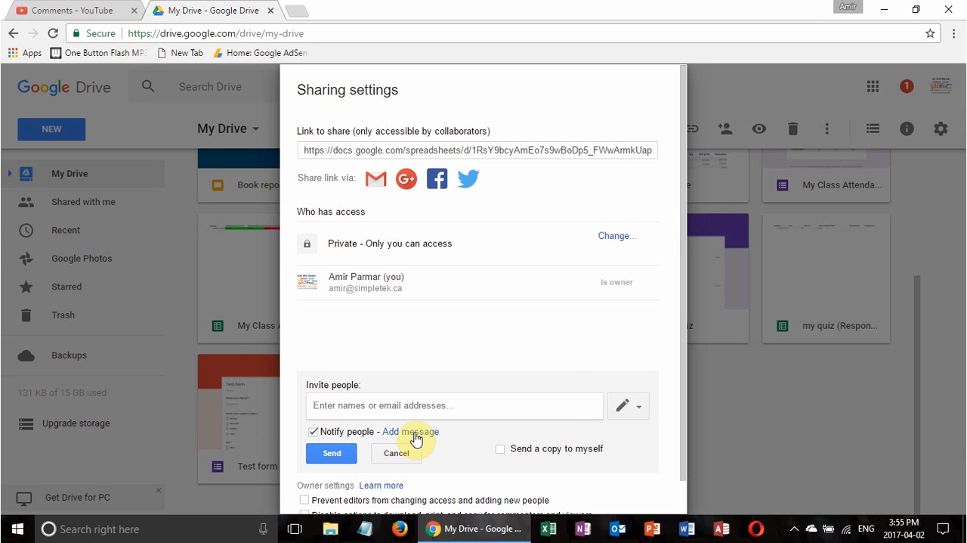
{"action": "left_click", "coordinate": [398, 453]}
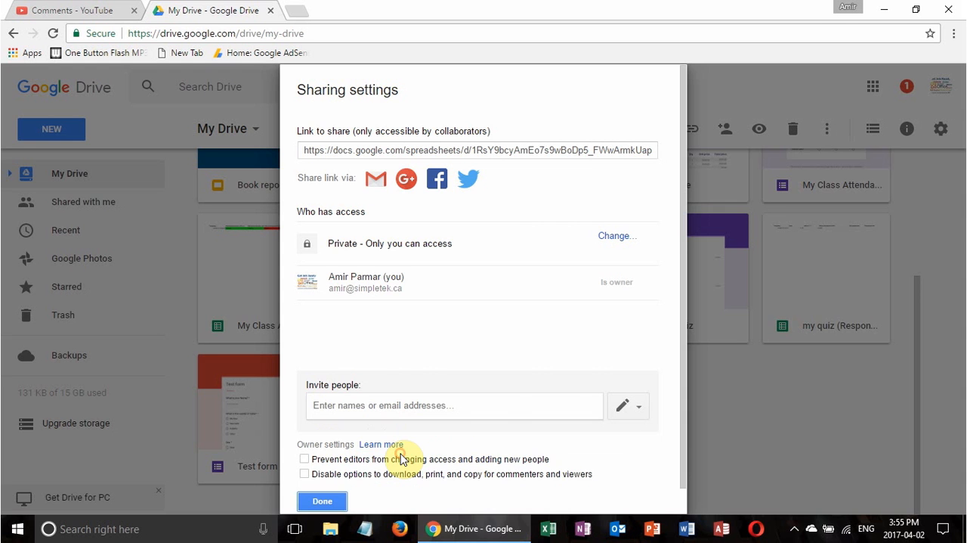
{"action": "left_click", "coordinate": [334, 503]}
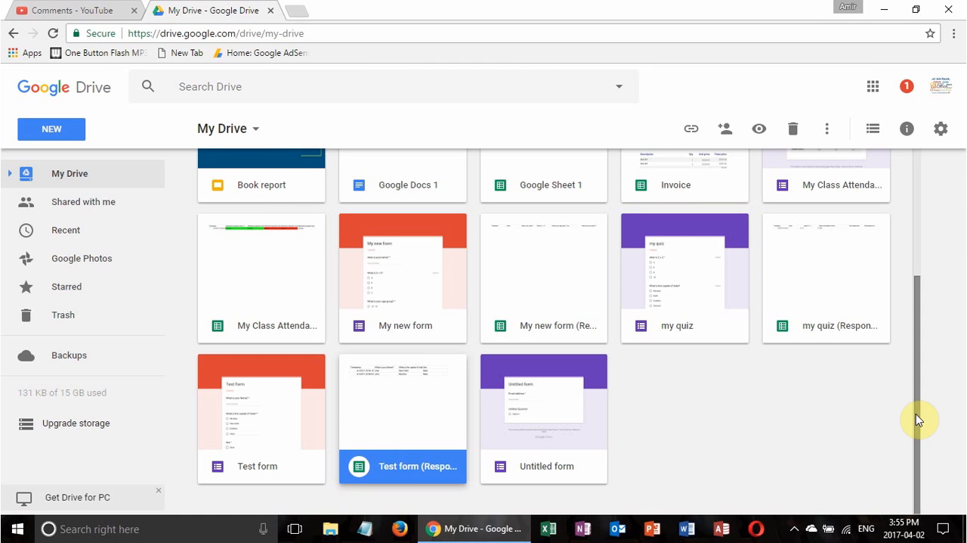
Create a new folder named "Fomrs" in My Drive
{"action": "left_click_drag", "start_coordinate": [917, 422], "coordinate": [913, 268]}
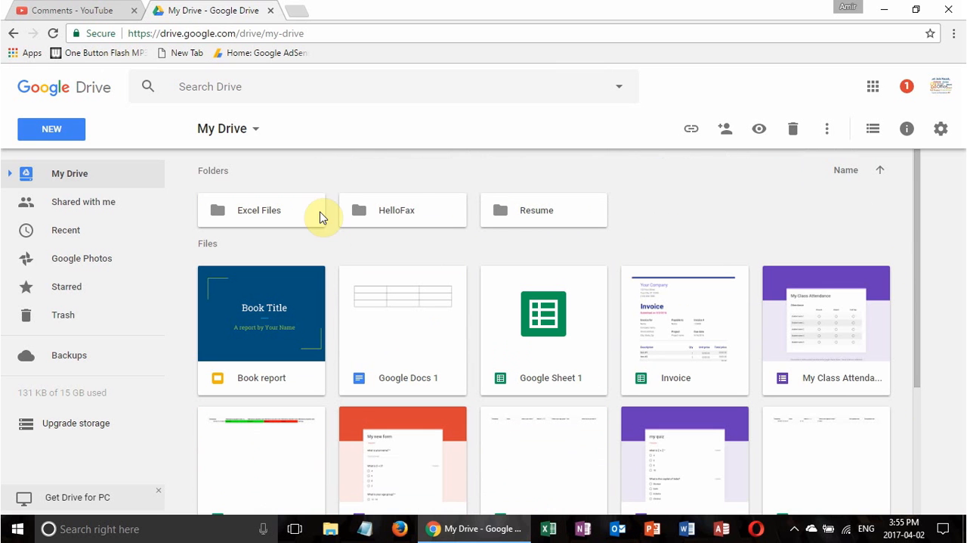
{"action": "left_click", "coordinate": [257, 133]}
{"action": "left_click", "coordinate": [257, 161]}
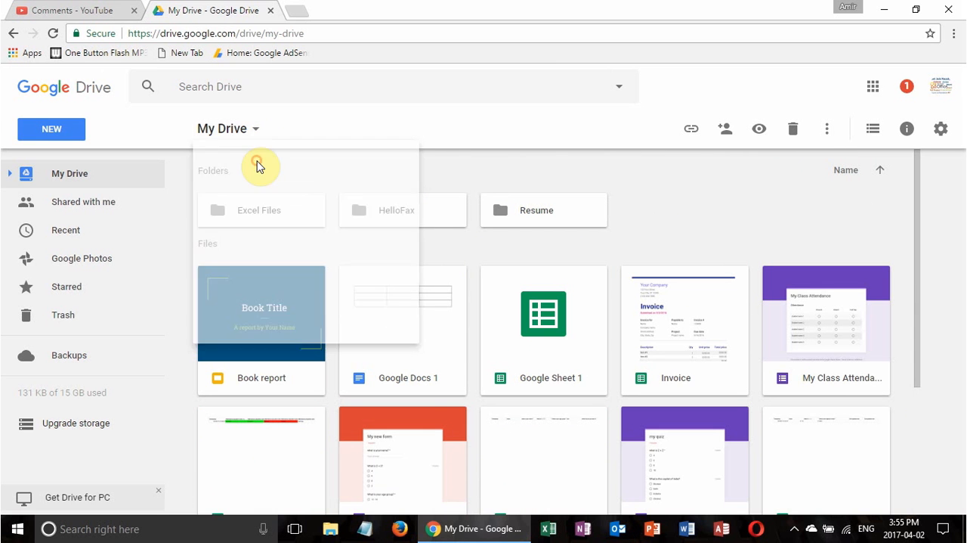
{"action": "type", "text": "Fomrs"}
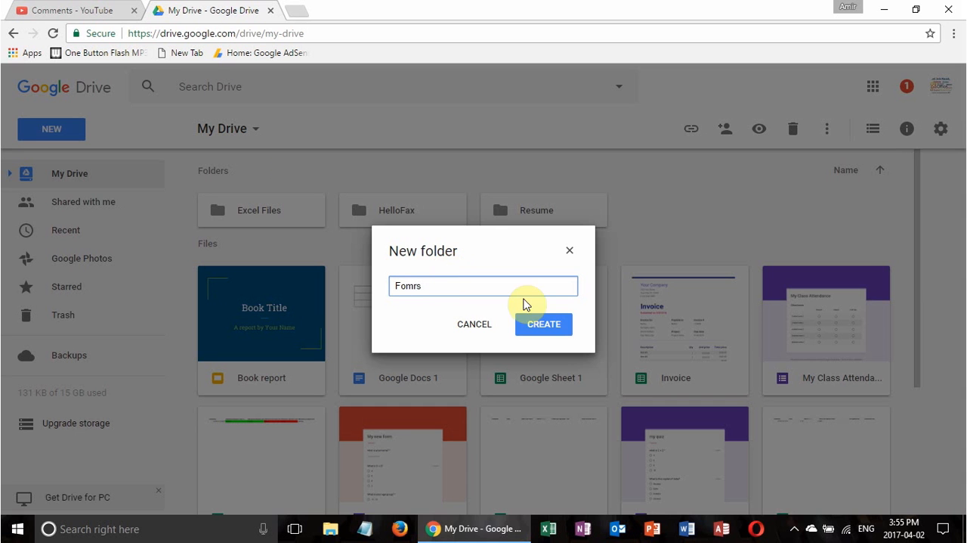
{"action": "left_click", "coordinate": [556, 325]}
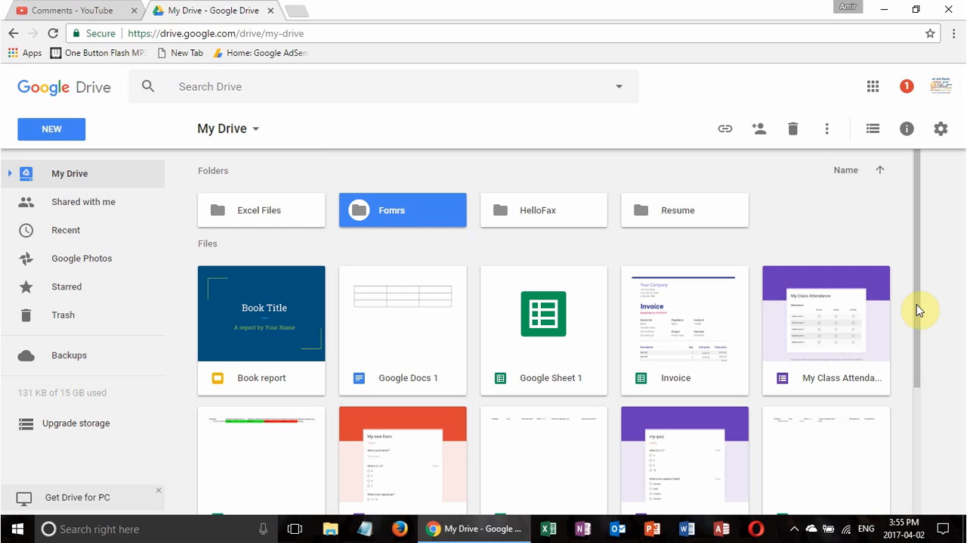
Move "Test form" and its responses spreadsheet together from My Drive into the "Fomrs" folder
{"action": "left_click_drag", "start_coordinate": [920, 307], "coordinate": [936, 455]}
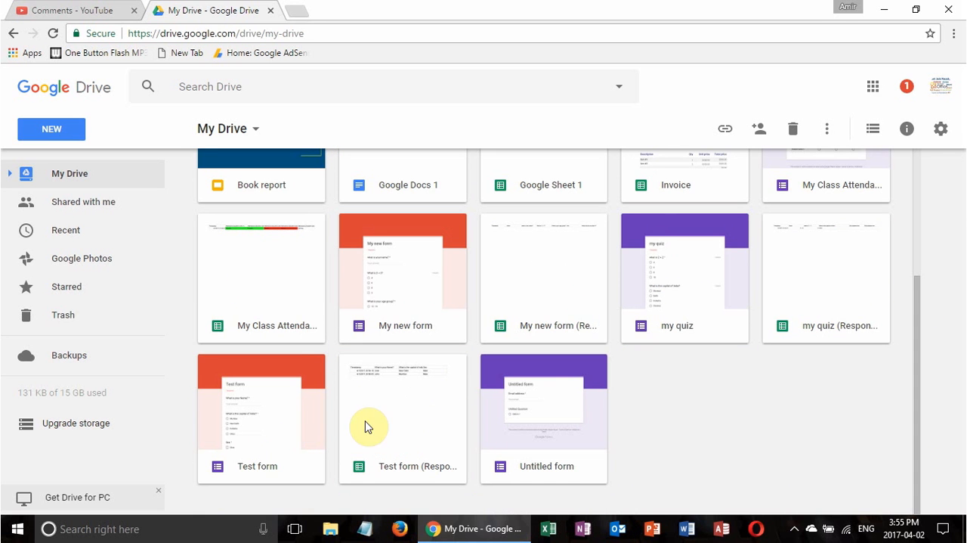
{"action": "left_click", "coordinate": [300, 427]}
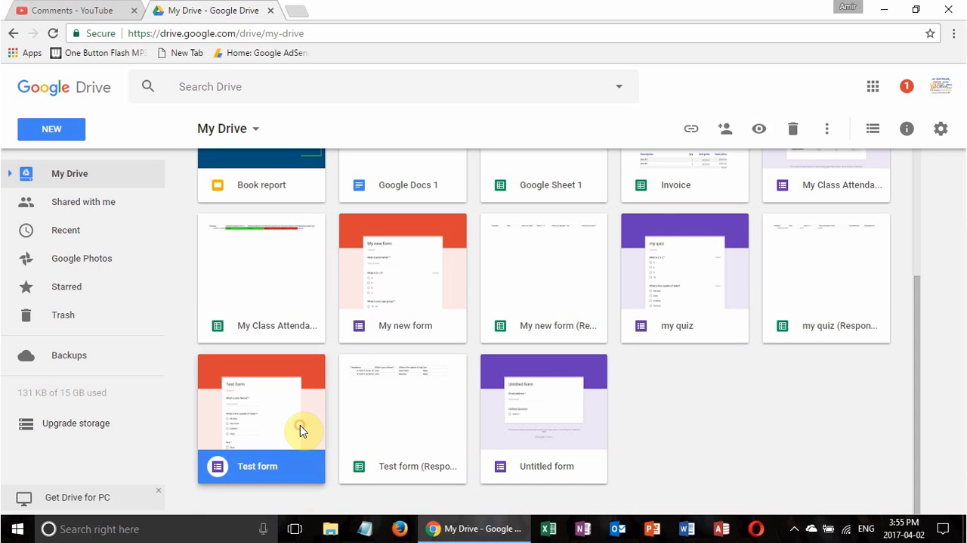
{"action": "left_click", "coordinate": [392, 427], "text": "ctrl"}
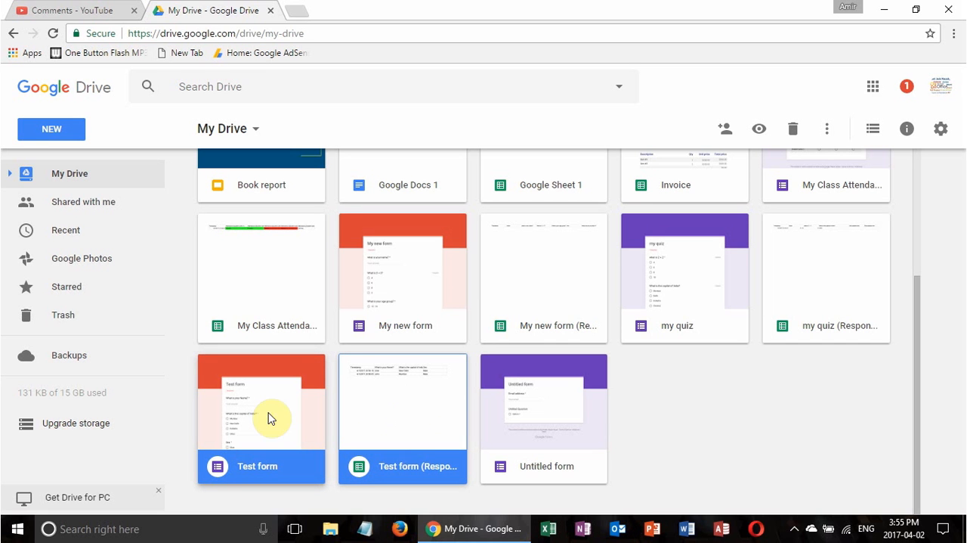
{"action": "right_click", "coordinate": [357, 418]}
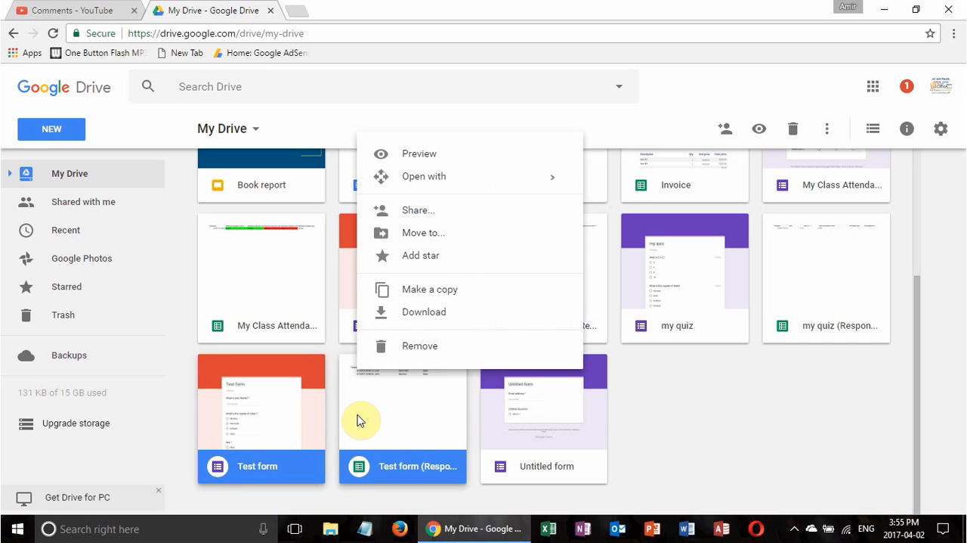
{"action": "left_click", "coordinate": [443, 236]}
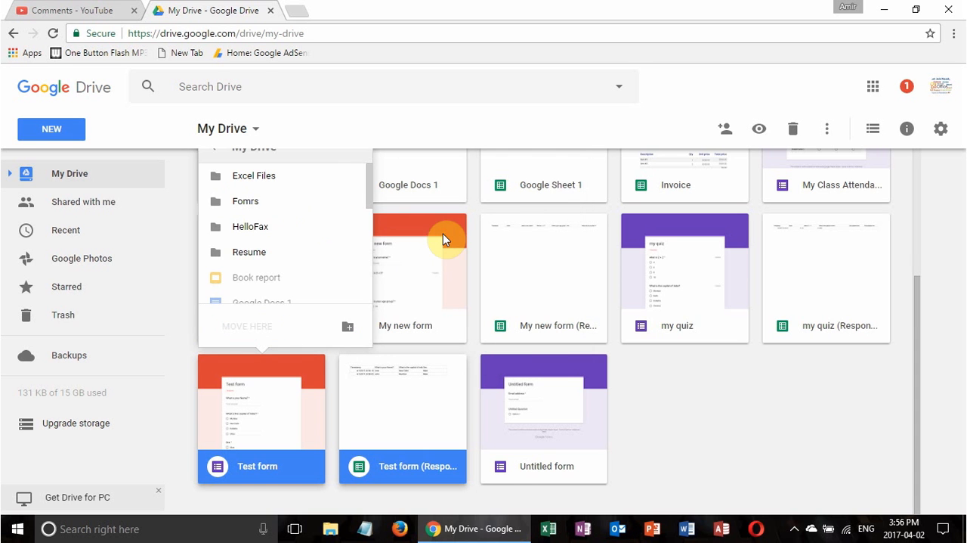
{"action": "left_click", "coordinate": [250, 202]}
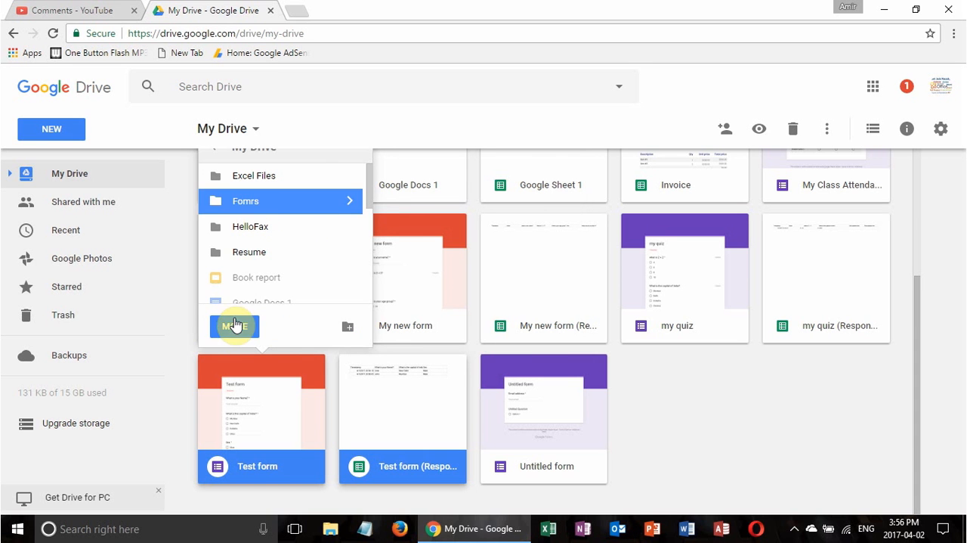
{"action": "left_click", "coordinate": [234, 332]}
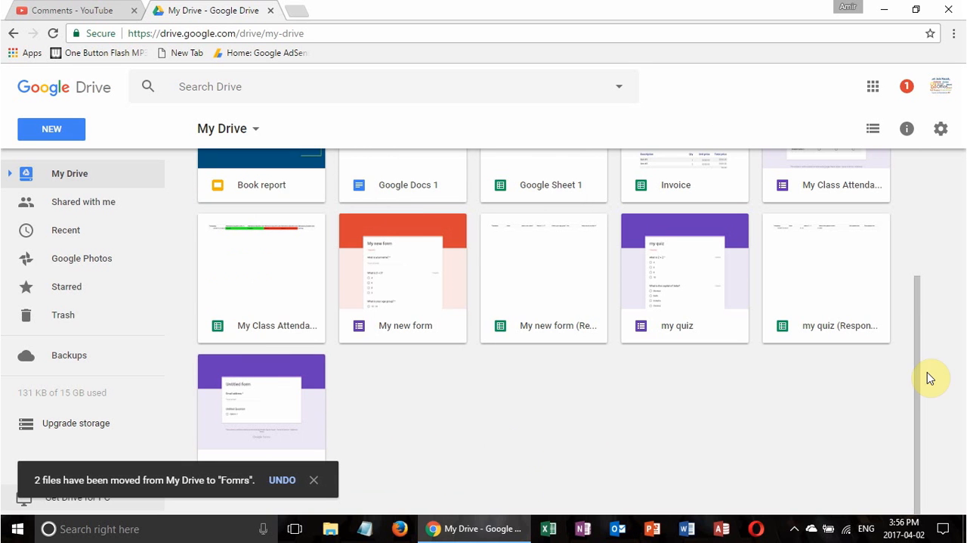
Open the "Fomrs" folder to check its contents, and return to My Drive
{"action": "left_click_drag", "start_coordinate": [916, 374], "coordinate": [902, 222]}
{"action": "double_click", "coordinate": [396, 220]}
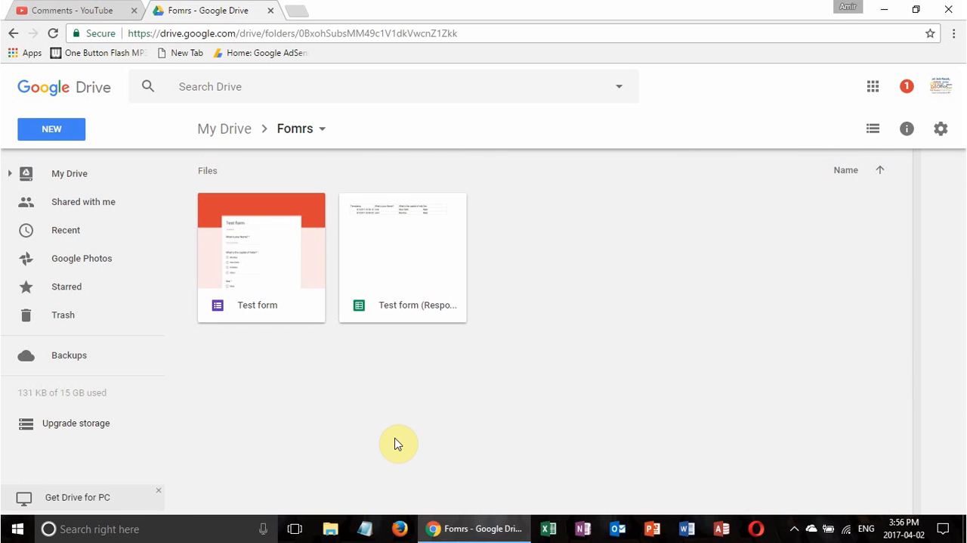
{"action": "left_click", "coordinate": [224, 129]}
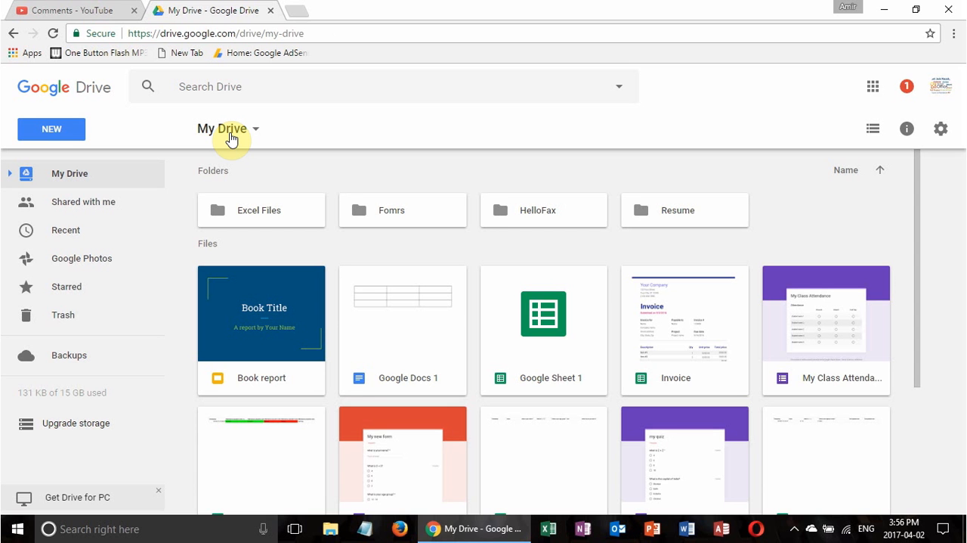
Create a new blank Google Form from My Drive and name it "Class Attendance"
{"action": "left_click", "coordinate": [48, 129]}
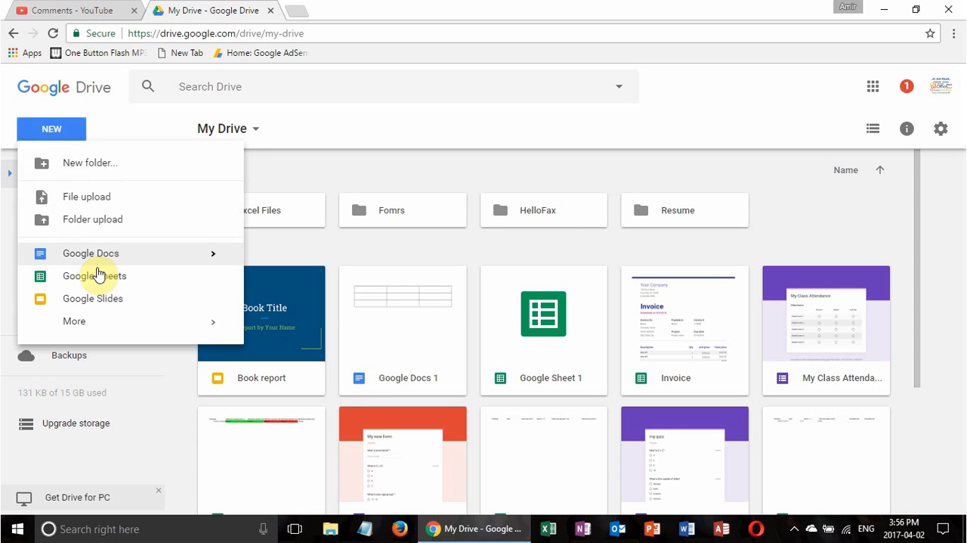
{"action": "mouse_move", "coordinate": [102, 324]}
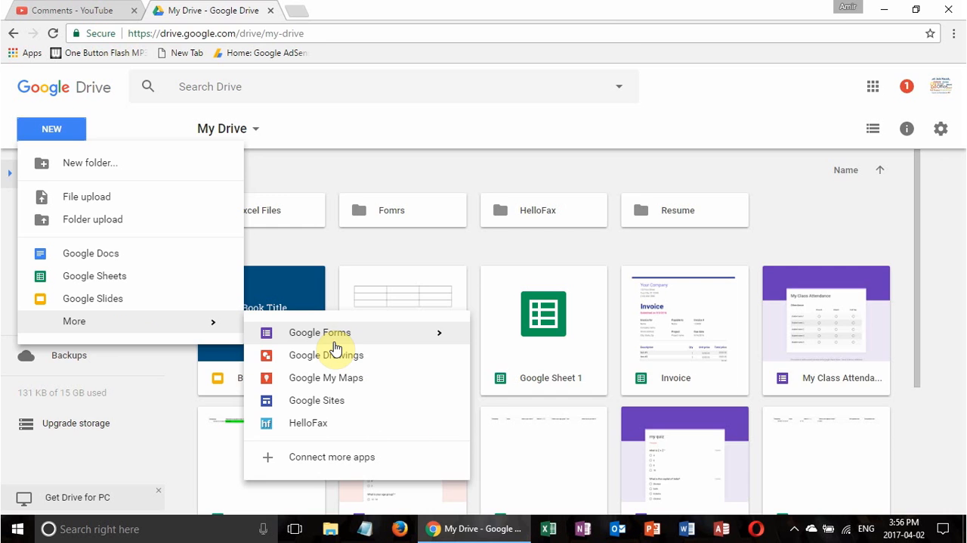
{"action": "left_click", "coordinate": [330, 337]}
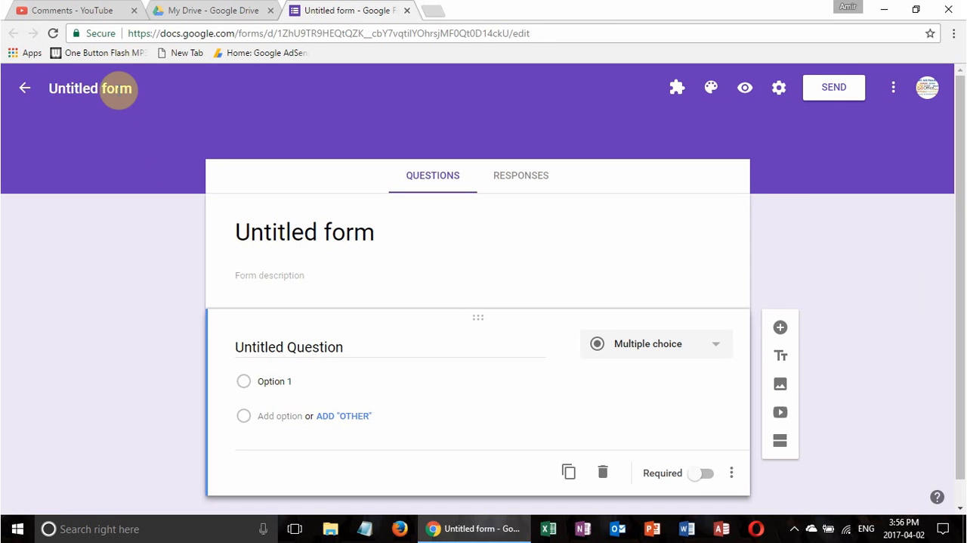
{"action": "left_click", "coordinate": [117, 89]}
{"action": "type", "text": "Class "}
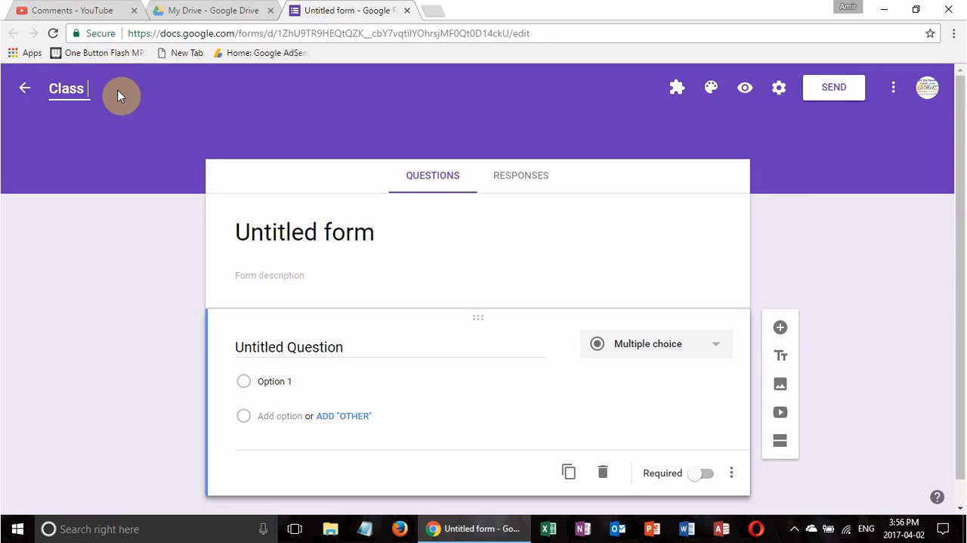
{"action": "type", "text": "Attendance"}
Clear the first question's default title and change its question type to Multiple choice grid
{"action": "left_click", "coordinate": [355, 349]}
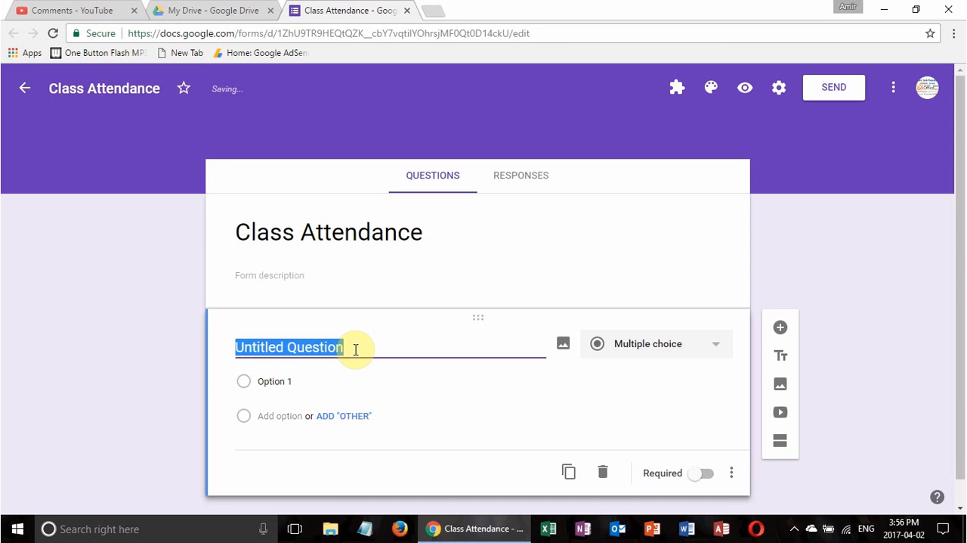
{"action": "key", "text": "BackSpace"}
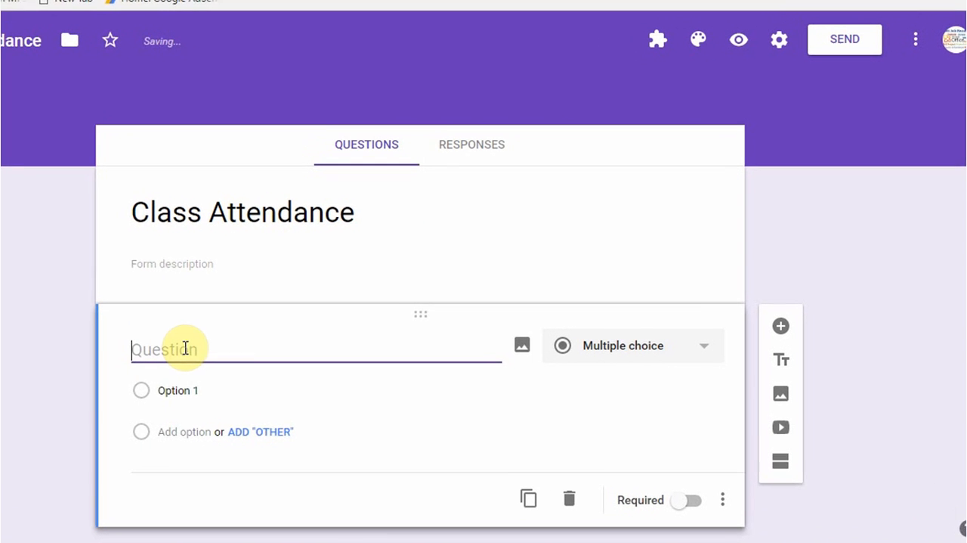
{"action": "left_click", "coordinate": [697, 352]}
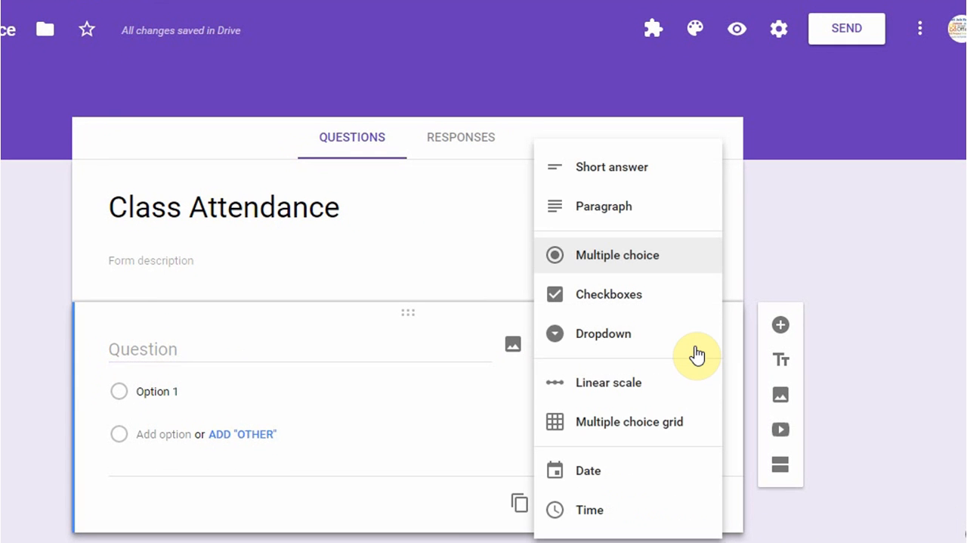
{"action": "left_click", "coordinate": [618, 429]}
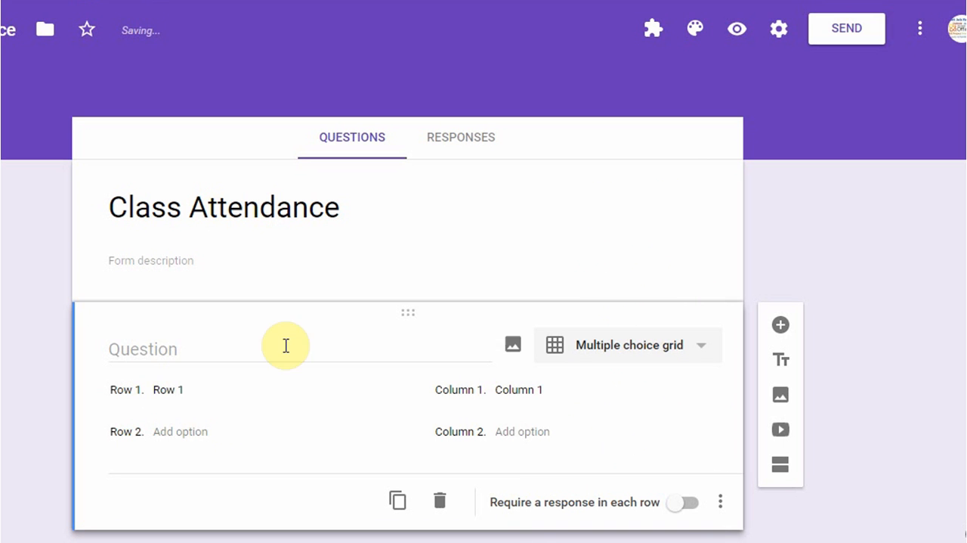
Fill the grid's first four rows with "Student 1", "Student 2", "Student 3" and "Student 4"
{"action": "left_click", "coordinate": [184, 389]}
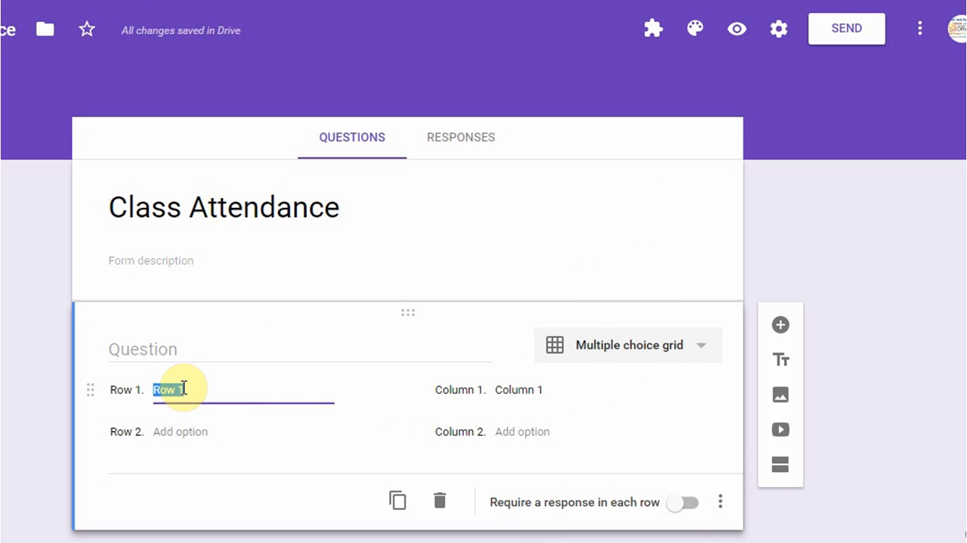
{"action": "type", "text": "Student 1"}
{"action": "key", "text": "Return"}
{"action": "type", "text": "demt"}
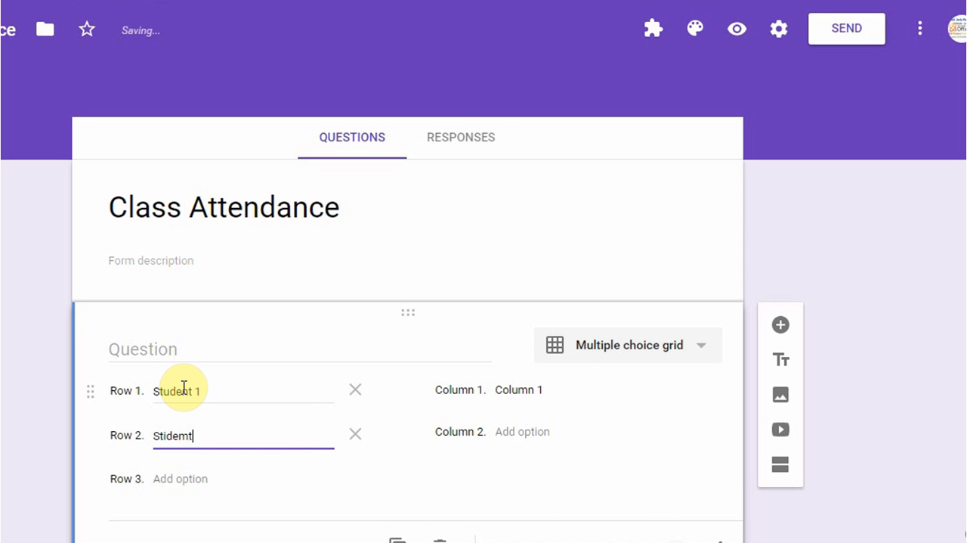
{"action": "key", "text": "BackSpace"}
{"action": "key", "text": "BackSpace"}
{"action": "key", "text": "BackSpace"}
{"action": "key", "text": "BackSpace"}
{"action": "type", "text": "udent"}
{"action": "key", "text": "Return"}
{"action": "type", "text": "Studen"}
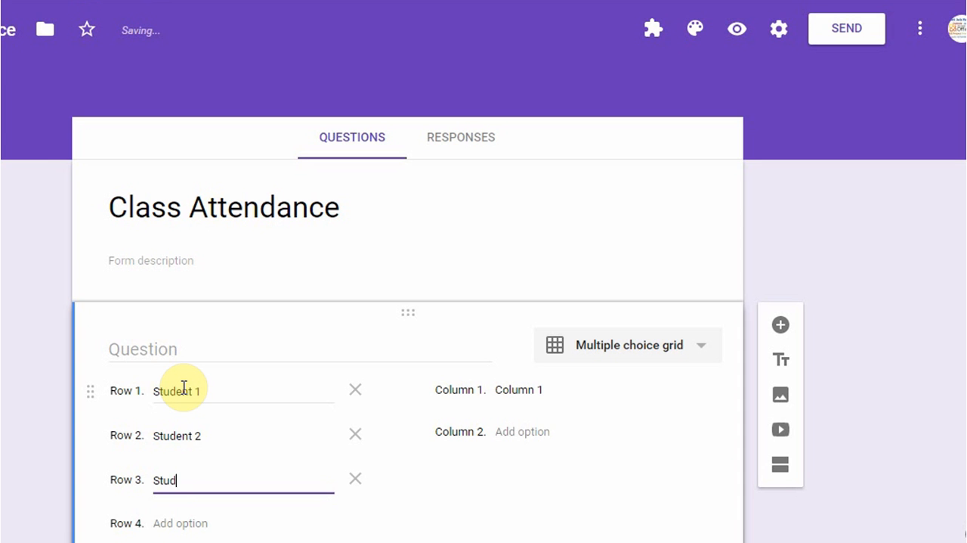
{"action": "type", "text": "t 3"}
{"action": "key", "text": "Return"}
{"action": "type", "text": "Student 4"}
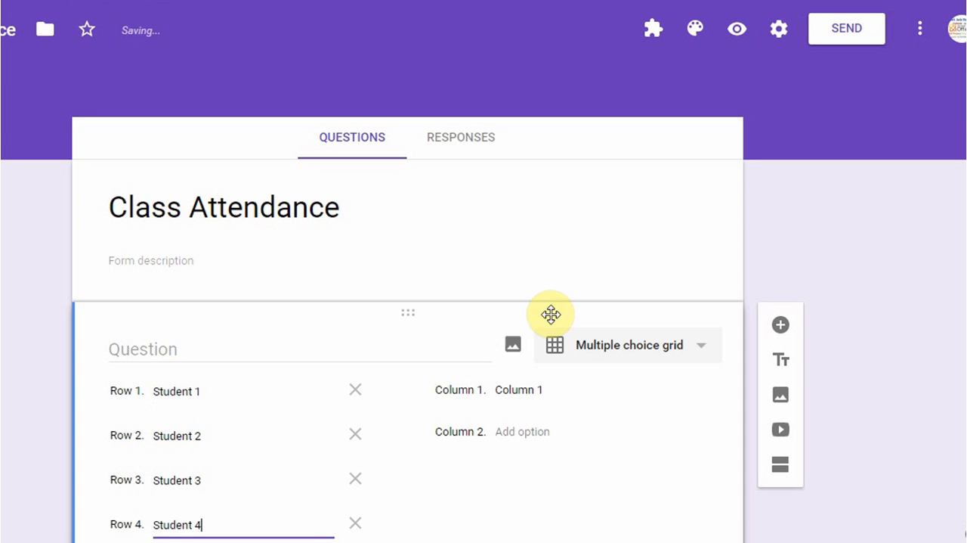
Label the grid's first two columns "Absent" and "Present"
{"action": "left_click", "coordinate": [534, 390]}
{"action": "type", "text": "Absent"}
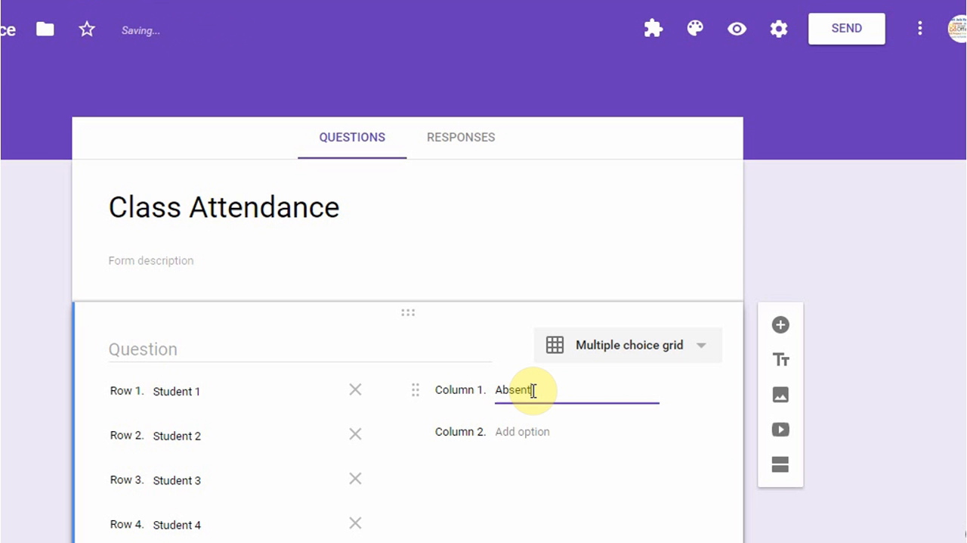
{"action": "key", "text": "Return"}
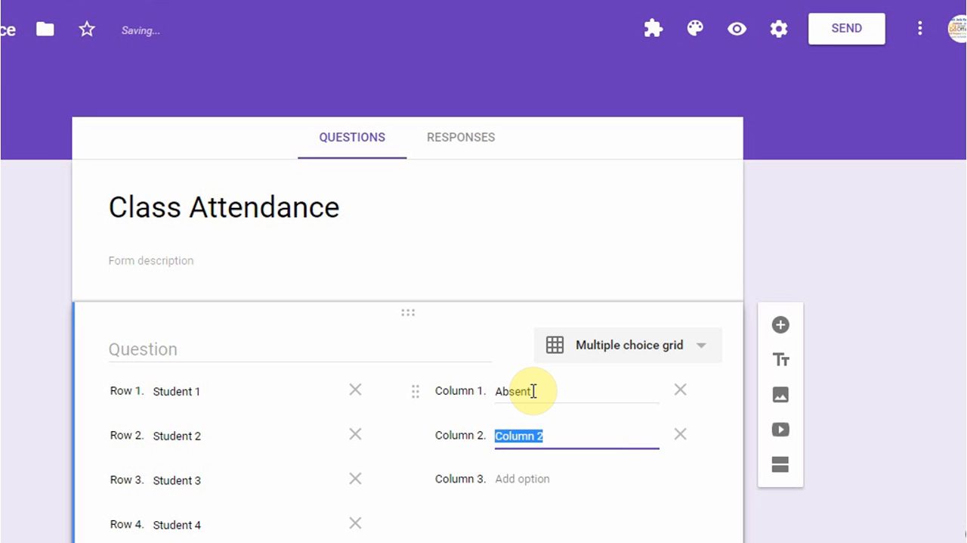
{"action": "type", "text": "Present"}
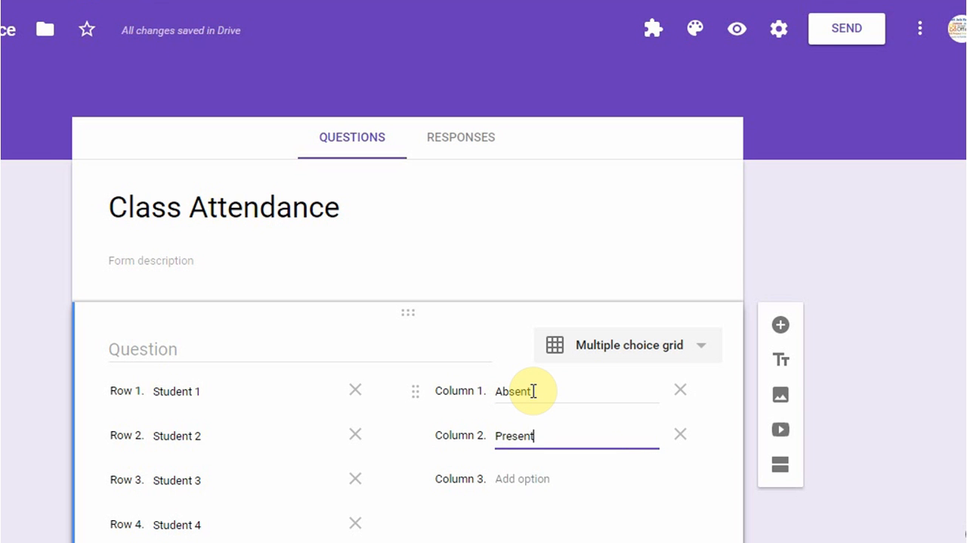
Label the grid's third and fourth columns "Late" and "Sick"
{"action": "key", "text": "Return"}
{"action": "type", "text": "Late"}
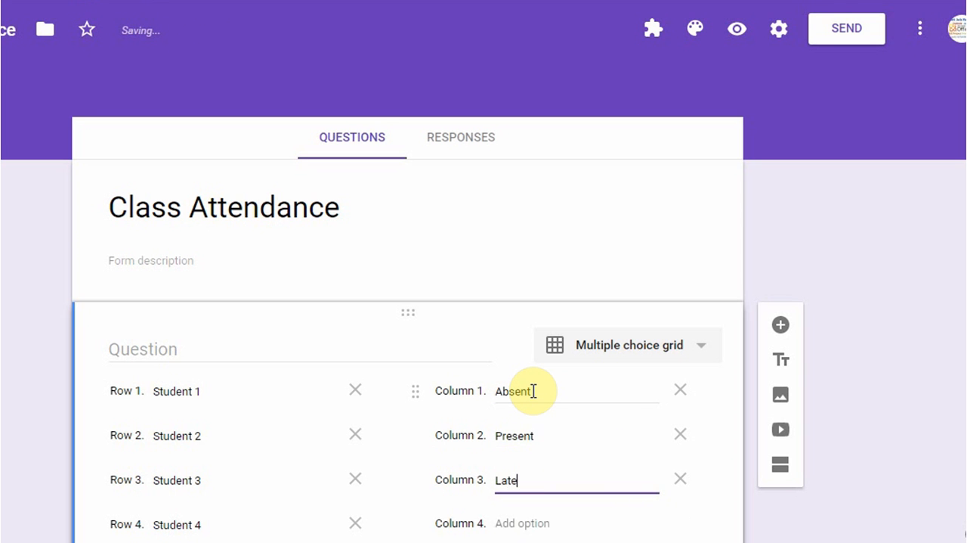
{"action": "key", "text": "Return"}
{"action": "type", "text": "sick"}
{"action": "key", "text": "BackSpace"}
{"action": "key", "text": "BackSpace"}
{"action": "key", "text": "BackSpace"}
{"action": "key", "text": "BackSpace"}
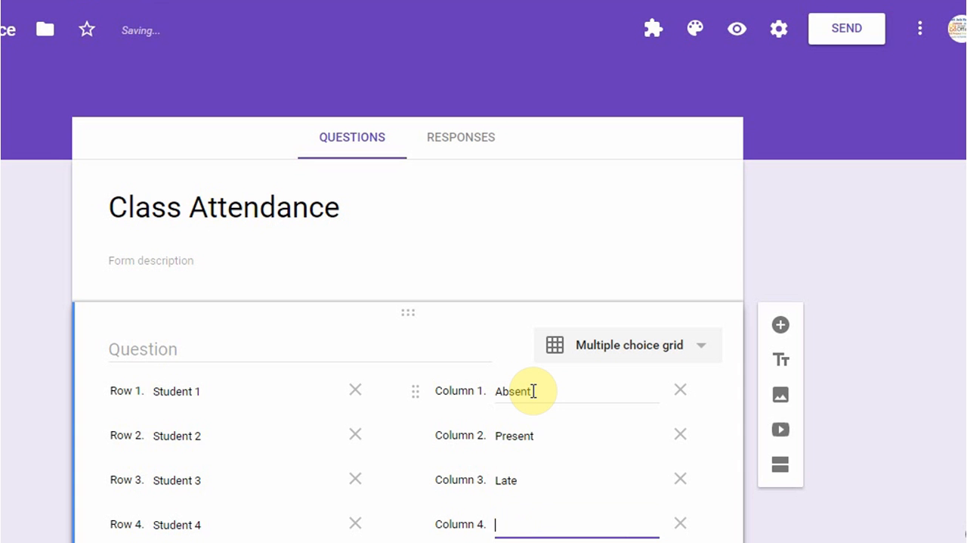
{"action": "type", "text": "Sick"}
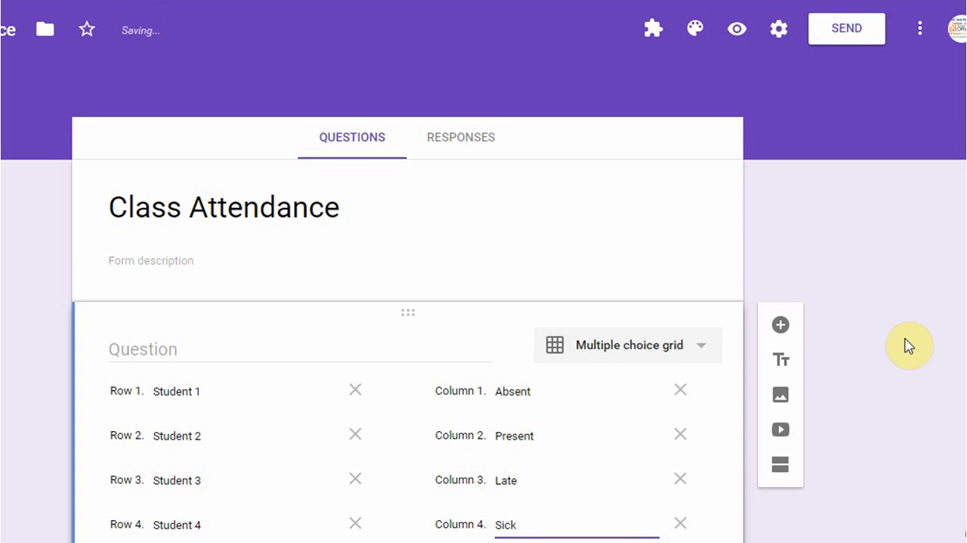
{"action": "scroll", "coordinate": [484, 302], "scroll_direction": "down", "scroll_amount": 2}
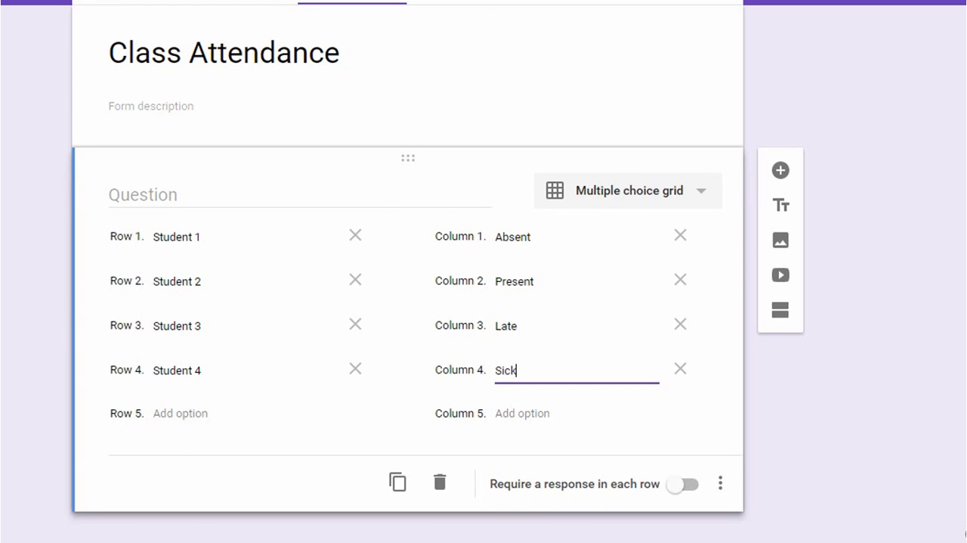
{"action": "scroll", "coordinate": [935, 136], "scroll_direction": "up", "scroll_amount": 2}
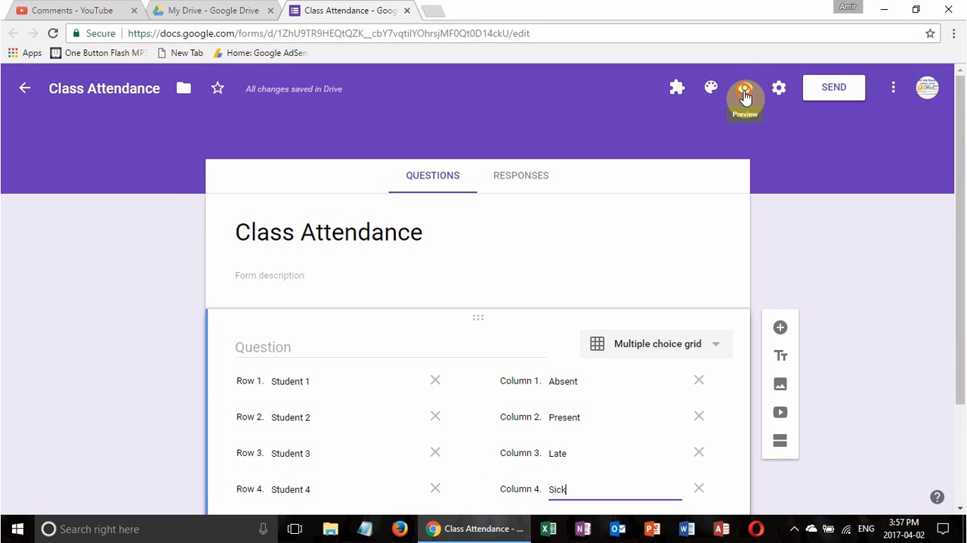
Preview the form and submit a test response marking Student 1 Absent, Students 2 and 3 Present, and Student 4 Sick
{"action": "left_click", "coordinate": [745, 95]}
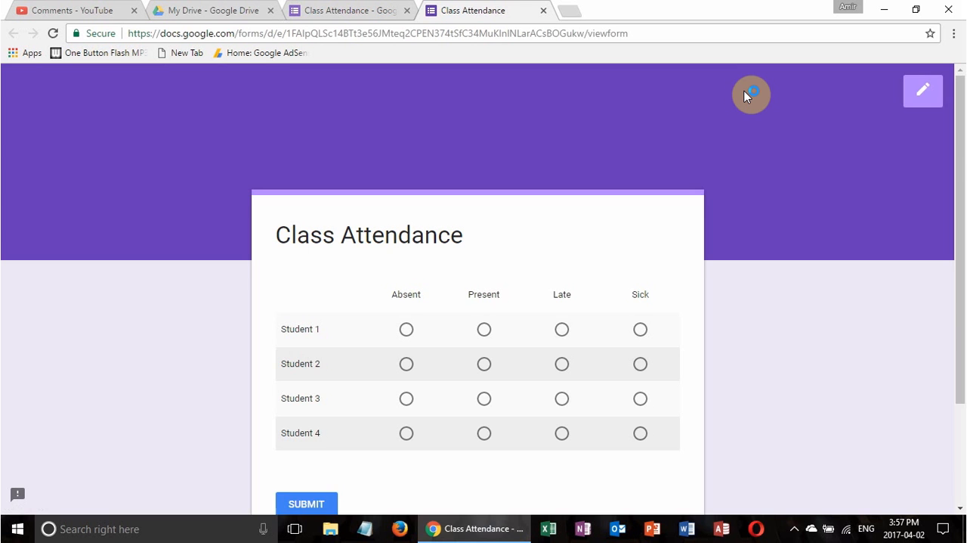
{"action": "left_click_drag", "start_coordinate": [962, 171], "coordinate": [960, 263]}
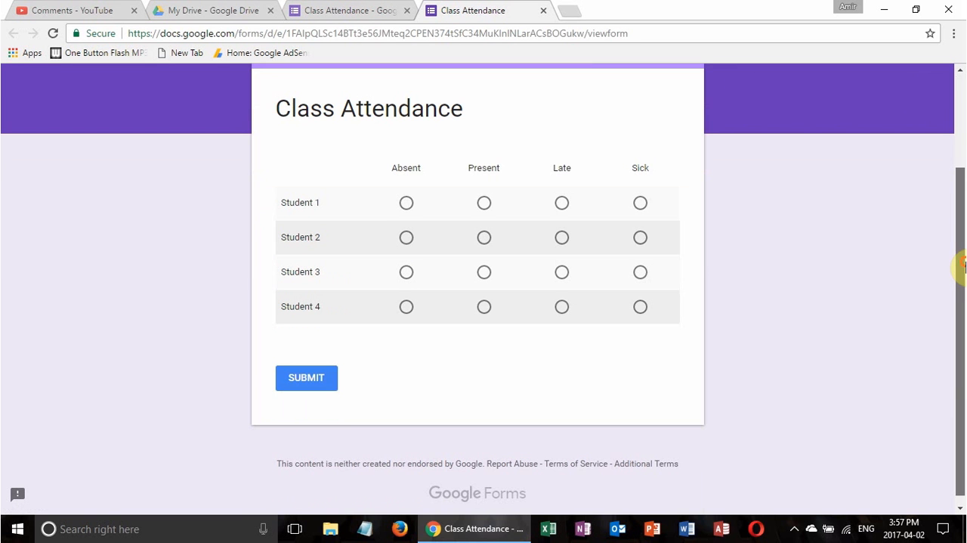
{"action": "left_click", "coordinate": [406, 203]}
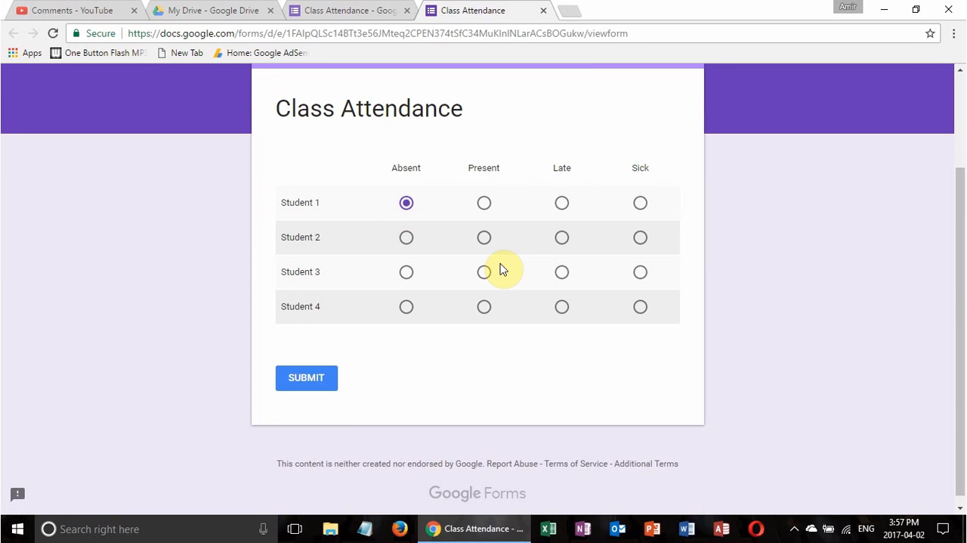
{"action": "left_click", "coordinate": [484, 242]}
{"action": "left_click", "coordinate": [484, 274]}
{"action": "left_click", "coordinate": [643, 311]}
{"action": "left_click", "coordinate": [319, 382]}
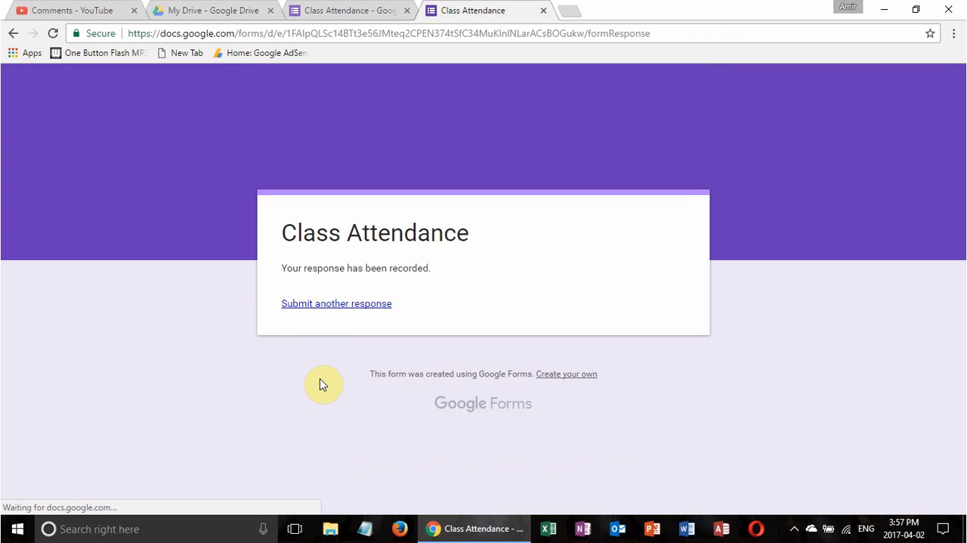
{"action": "left_click", "coordinate": [543, 10]}
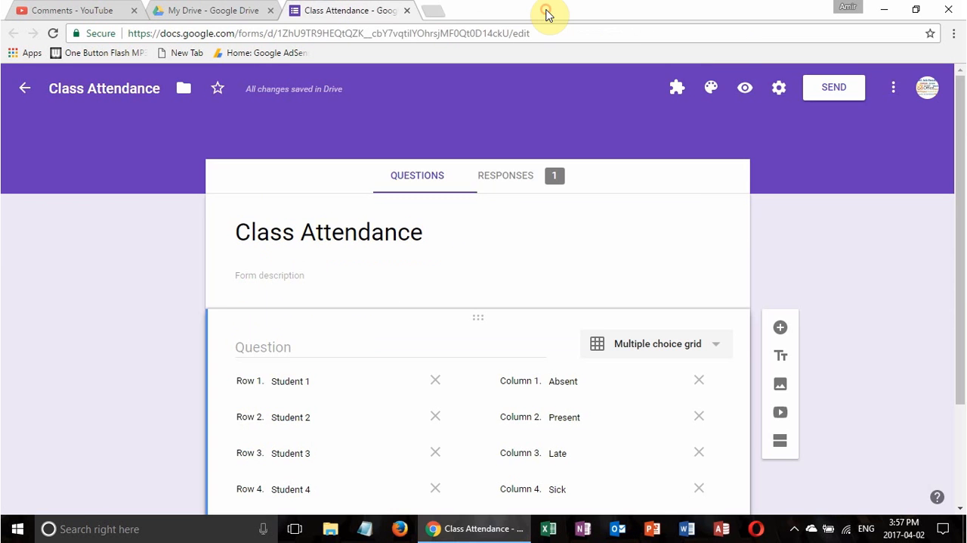
View the form's individual response and create a new spreadsheet named "Class Attendance (Responses)" as the response destination
{"action": "left_click", "coordinate": [511, 179]}
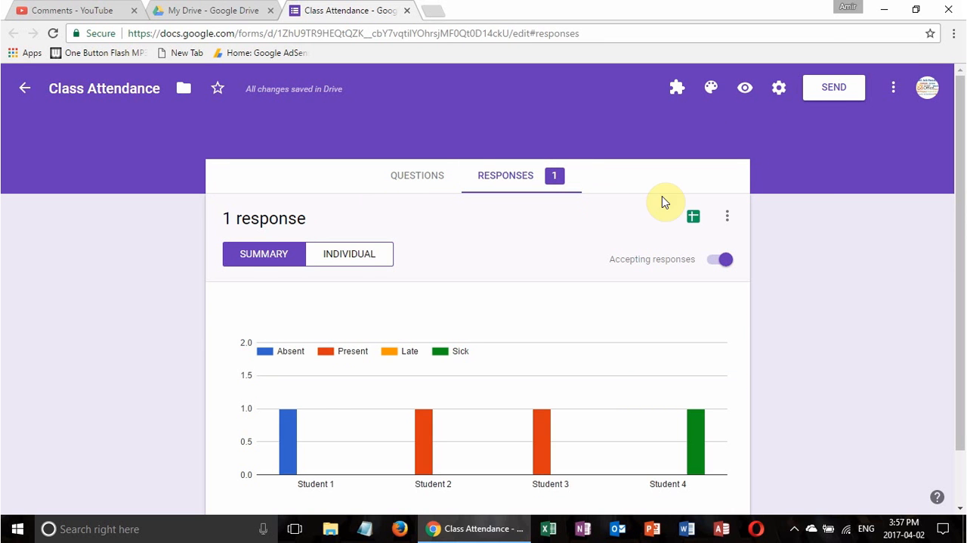
{"action": "left_click", "coordinate": [350, 257]}
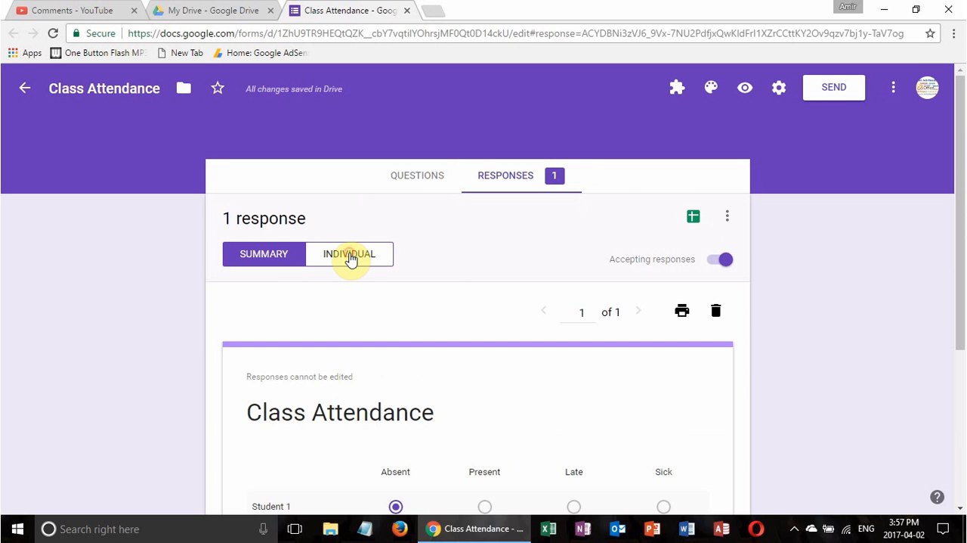
{"action": "left_click", "coordinate": [692, 220]}
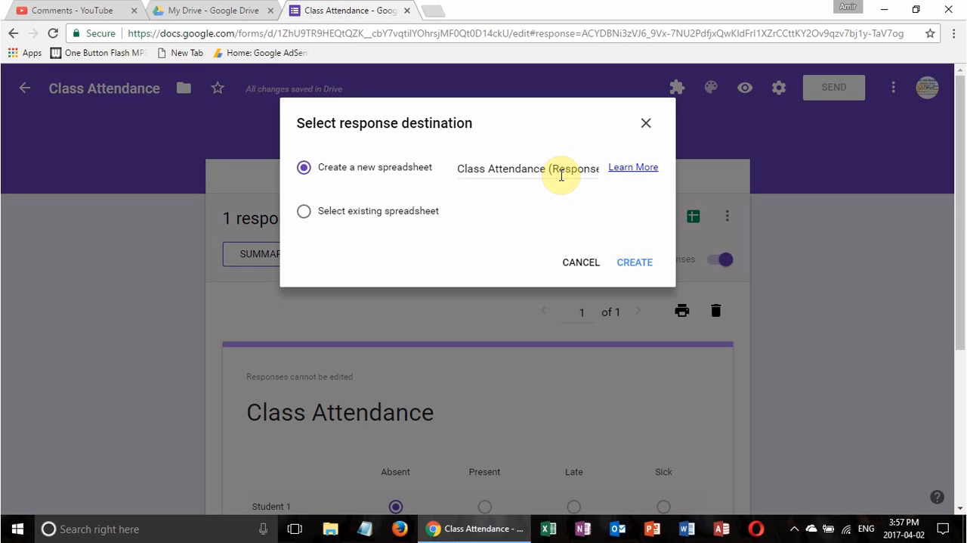
{"action": "left_click", "coordinate": [627, 263]}
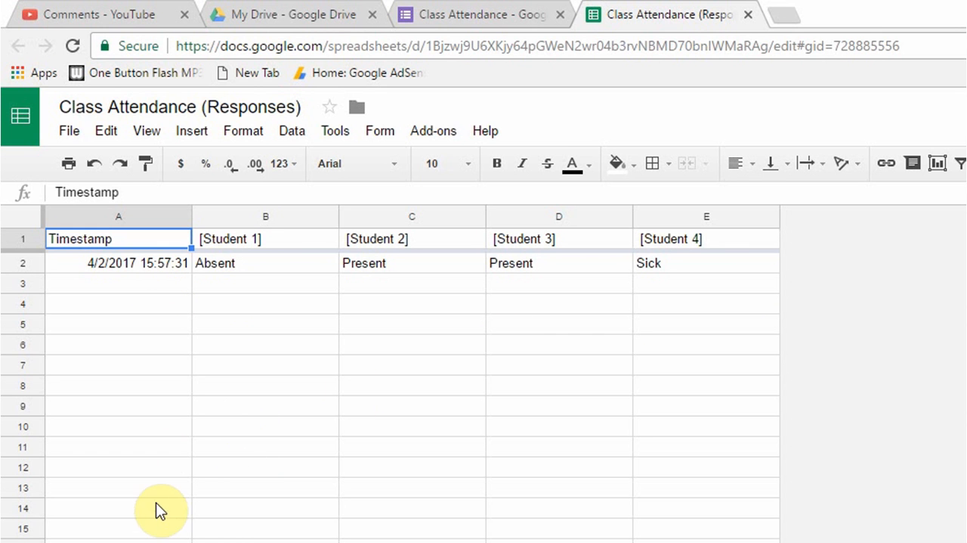
Enter the formula =countif(B2:B11,"Present") in cell B12 to count Student 1's attendance
{"action": "left_click", "coordinate": [261, 467]}
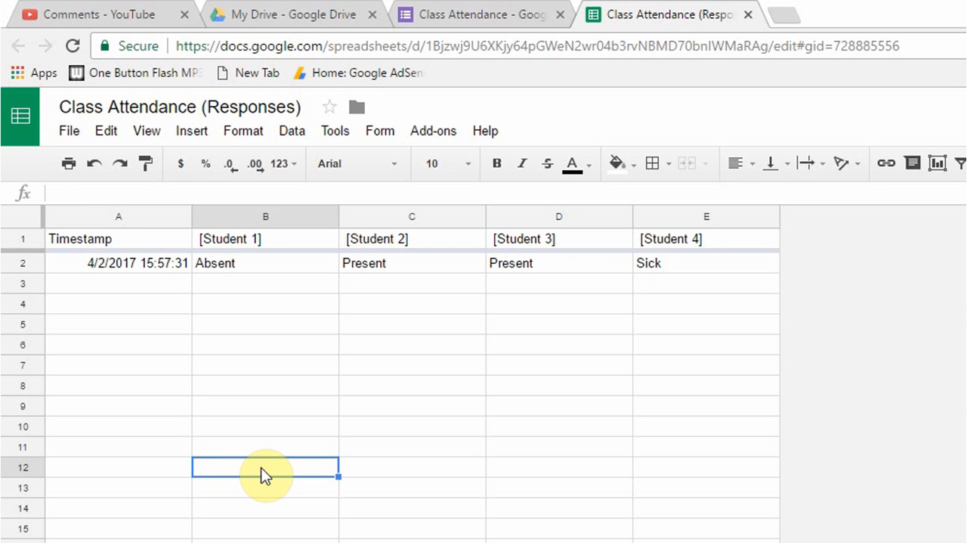
{"action": "type", "text": "=count"}
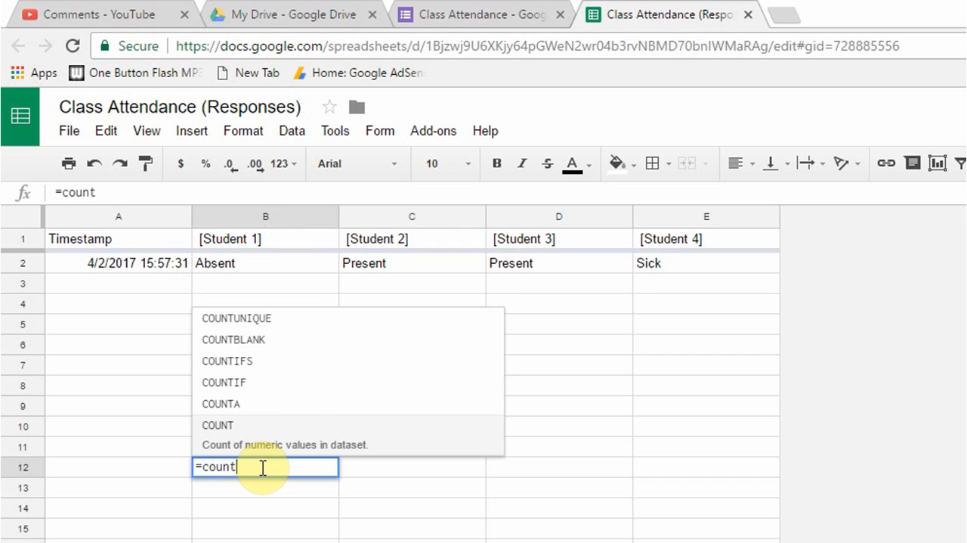
{"action": "type", "text": "if"}
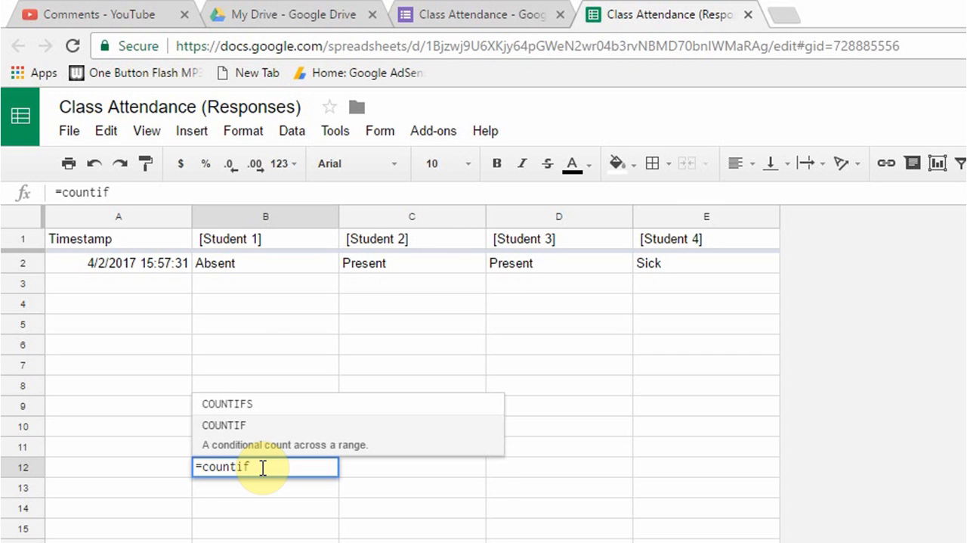
{"action": "type", "text": "("}
{"action": "left_click", "coordinate": [263, 266]}
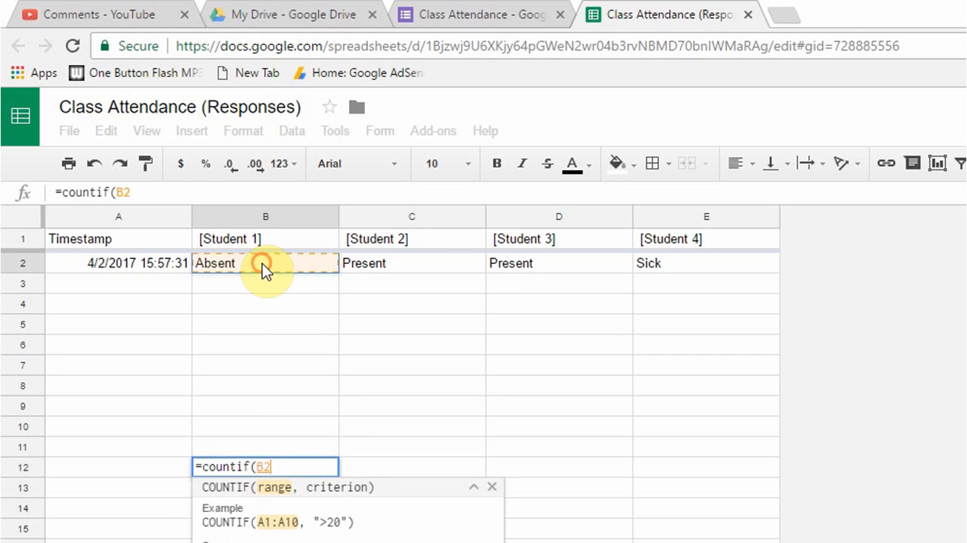
{"action": "left_click_drag", "start_coordinate": [263, 270], "coordinate": [271, 446]}
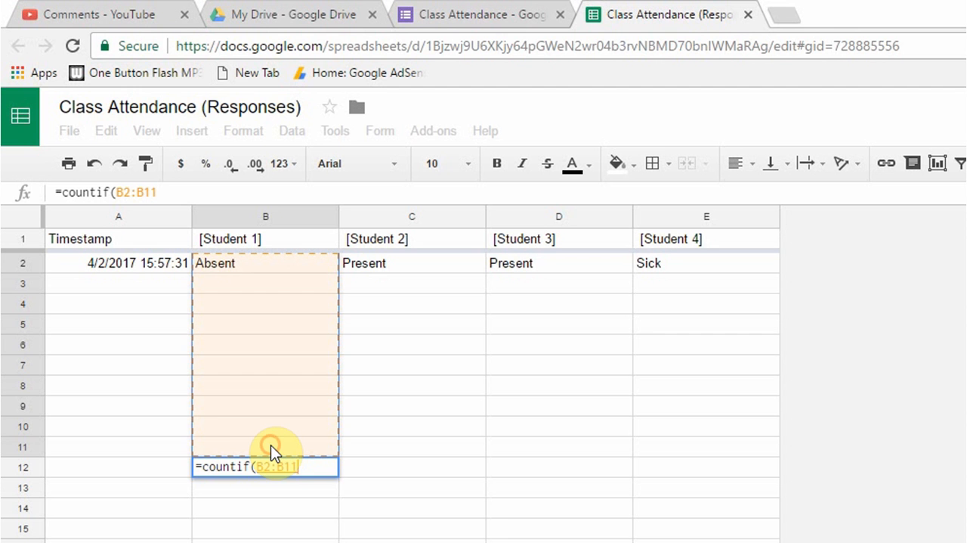
{"action": "type", "text": ",\""}
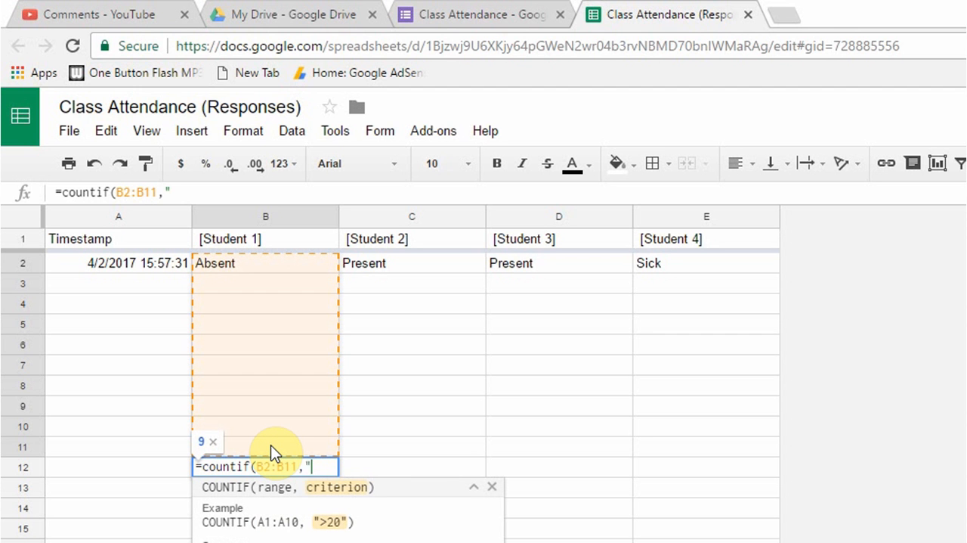
{"action": "type", "text": "A"}
{"action": "key", "text": "BackSpace"}
{"action": "type", "text": "Present"}
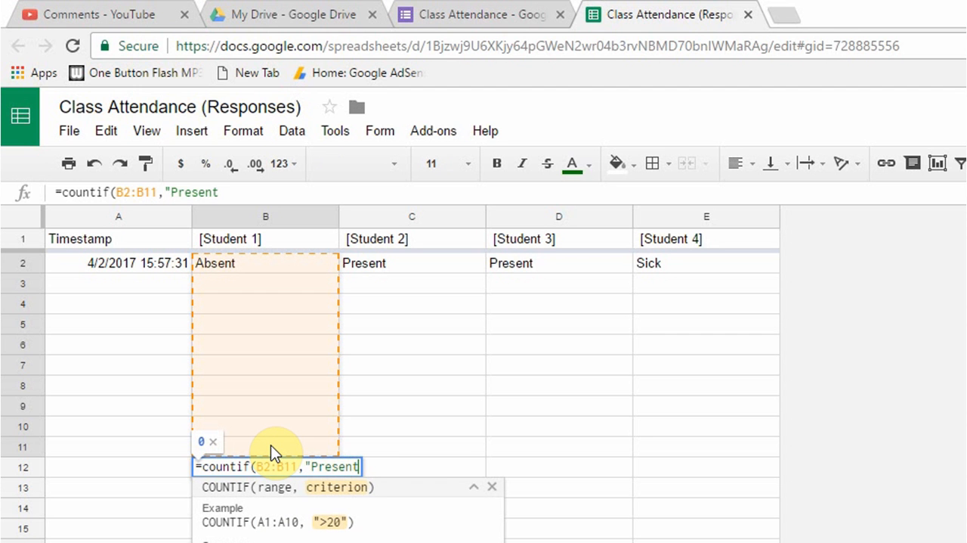
{"action": "type", "text": ")"}
{"action": "key", "text": "BackSpace"}
{"action": "key", "text": "BackSpace"}
{"action": "type", "text": "t:"}
{"action": "key", "text": "BackSpace"}
{"action": "type", "text": "'"}
{"action": "key", "text": "BackSpace"}
{"action": "type", "text": "\")"}
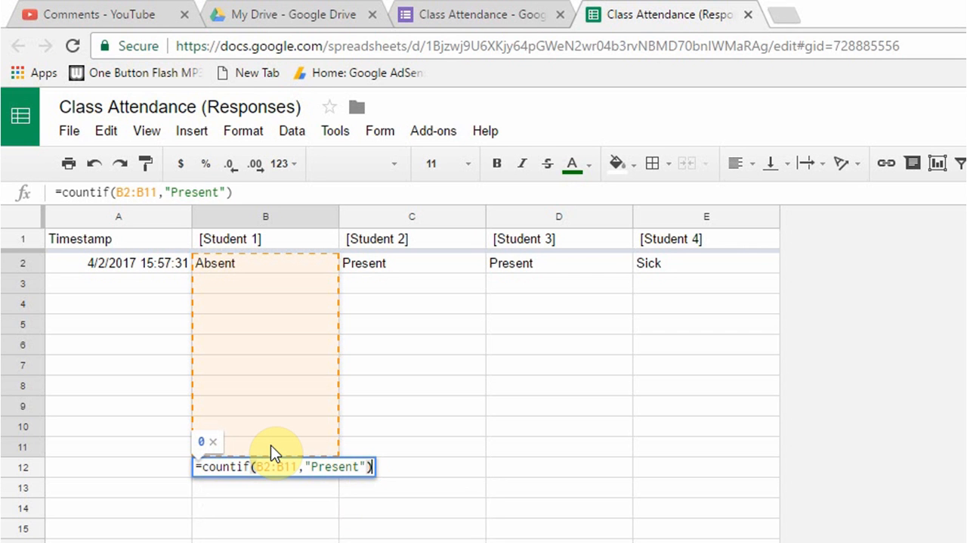
{"action": "key", "text": "Return"}
{"action": "key", "text": "Up"}
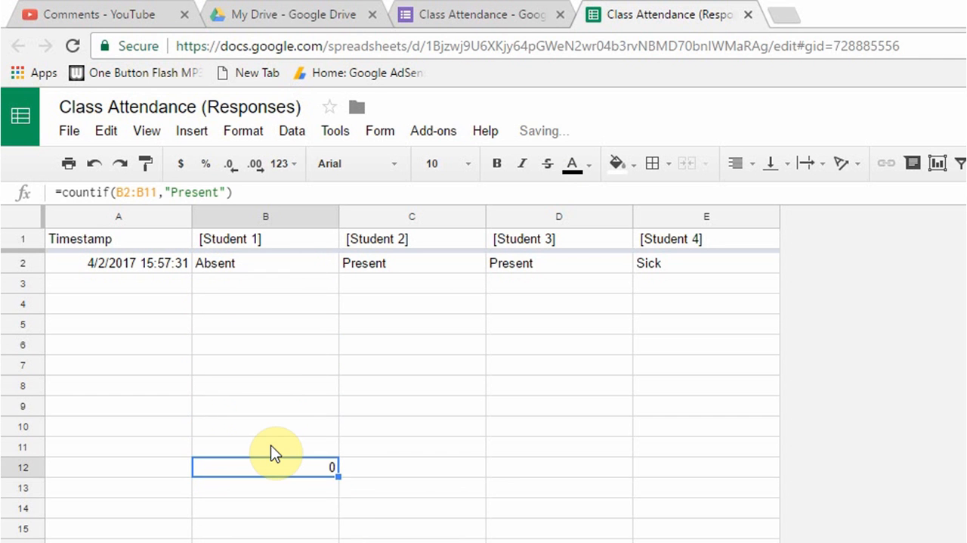
Copy the B12 formula across to C12:E12 and test it by entering "Present" in cell C3
{"action": "left_click_drag", "start_coordinate": [339, 475], "coordinate": [730, 488]}
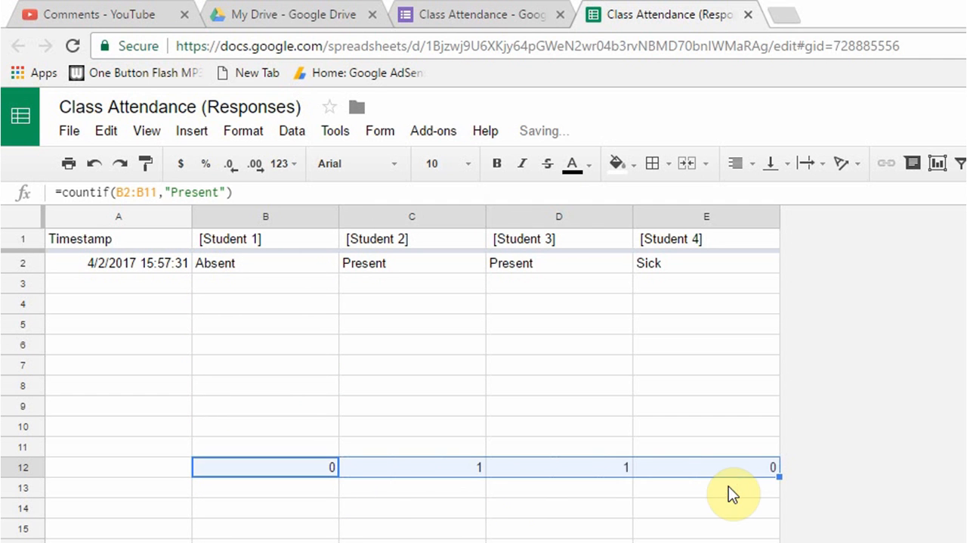
{"action": "left_click", "coordinate": [446, 461]}
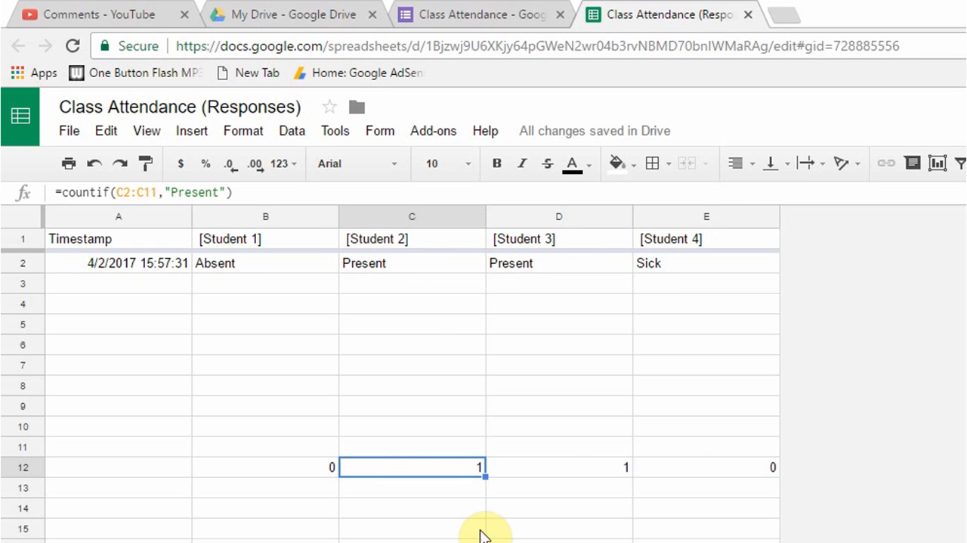
{"action": "left_click", "coordinate": [412, 289]}
{"action": "type", "text": "Prese"}
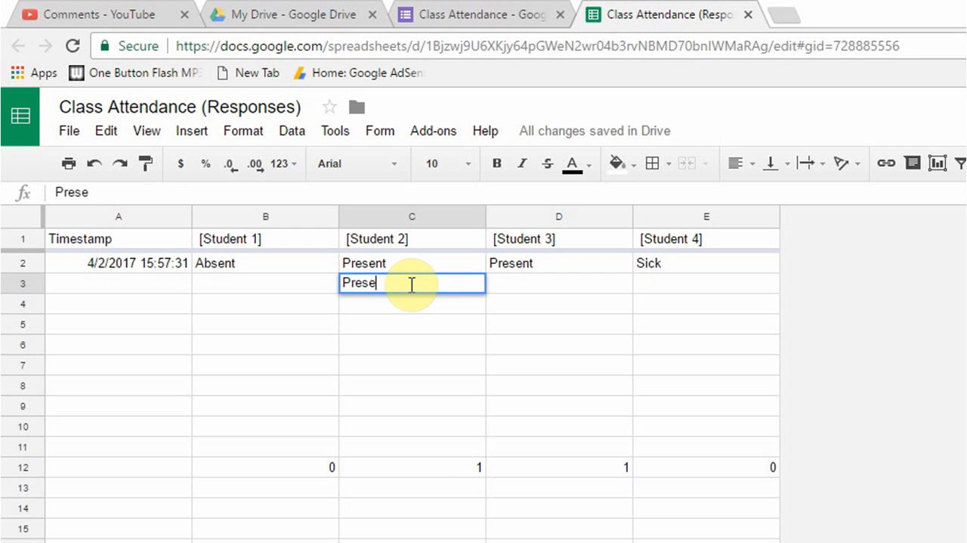
{"action": "type", "text": "nt"}
{"action": "key", "text": "Return"}
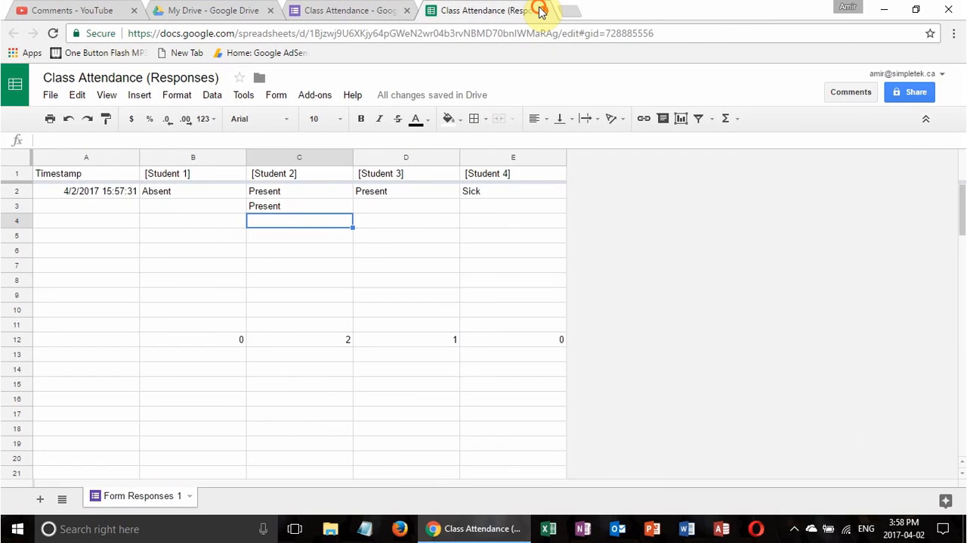
Close the response spreadsheet and the Class Attendance form to return to My Drive
{"action": "left_click", "coordinate": [748, 14]}
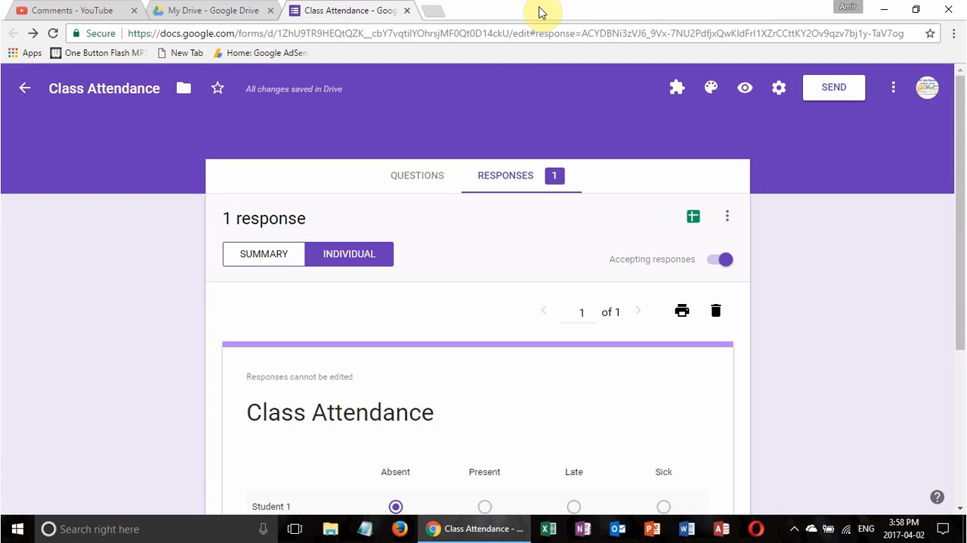
{"action": "left_click", "coordinate": [407, 11]}
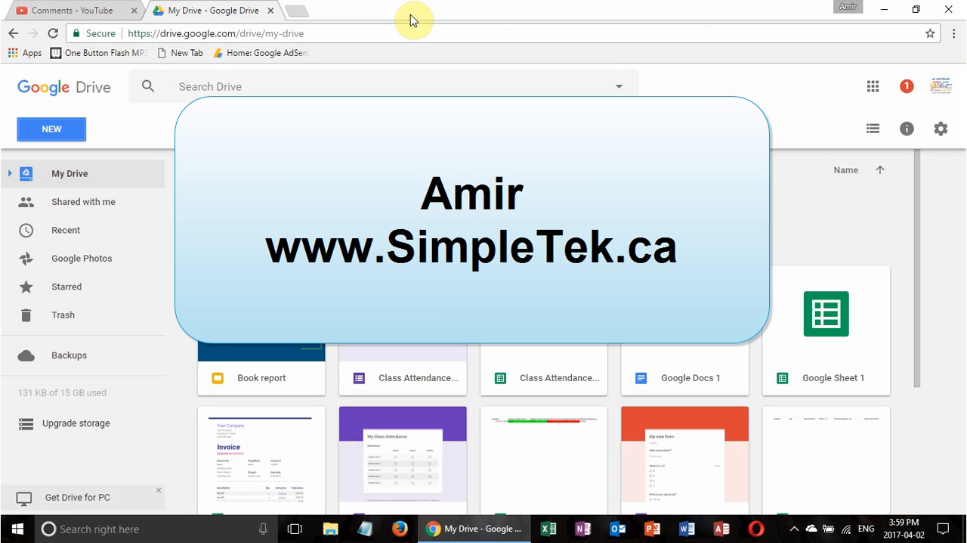